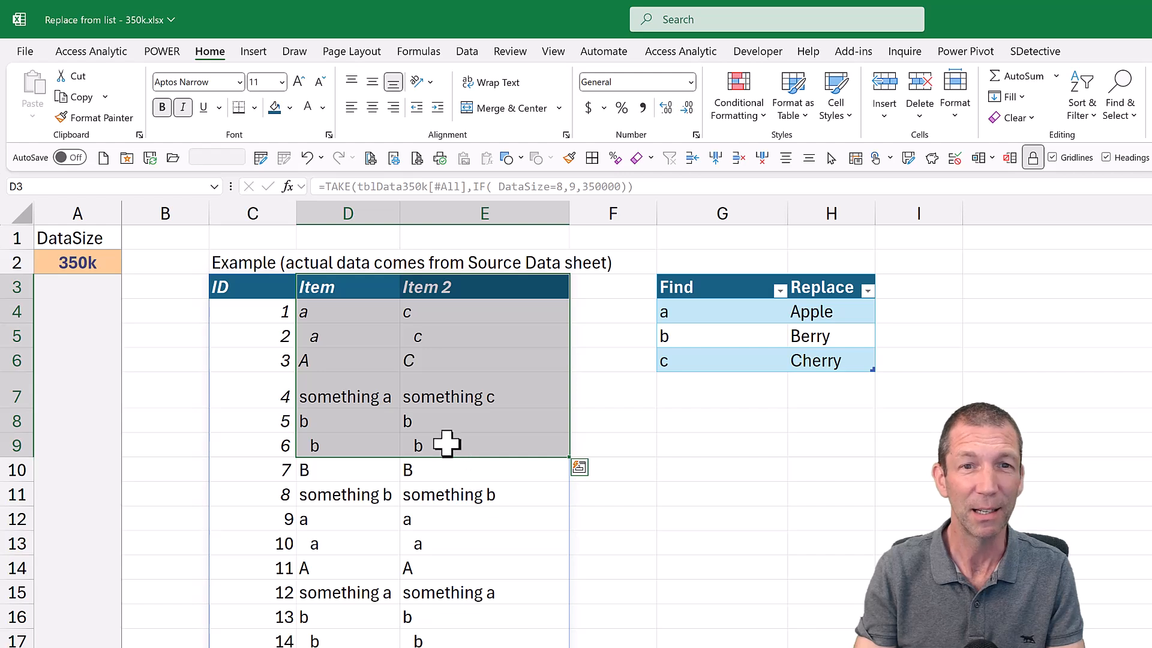
Look over the Find and Replace list and the output tables of the four Multi Field Replace queries
drag(702, 312, 831, 314)
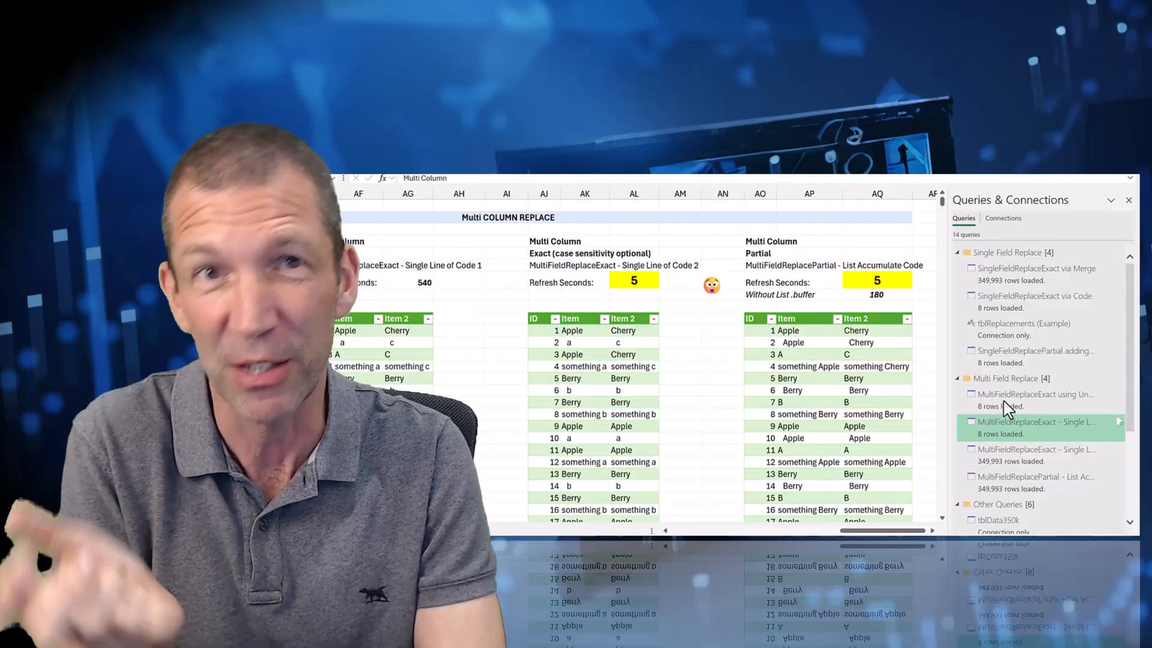
click(1005, 403)
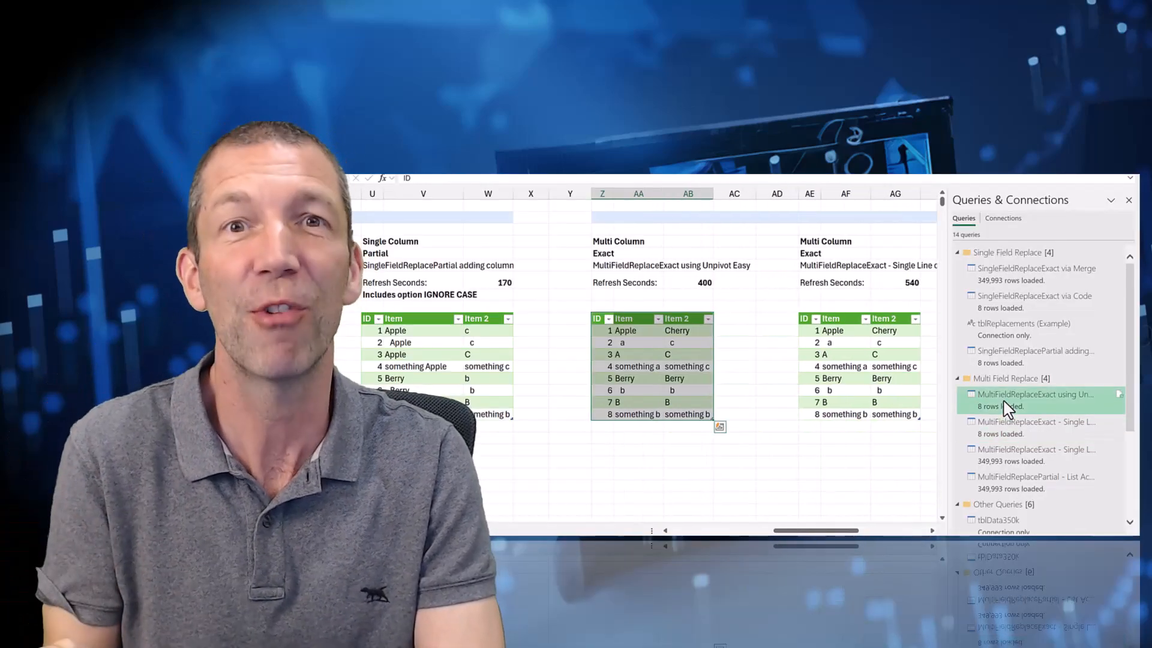
click(1005, 422)
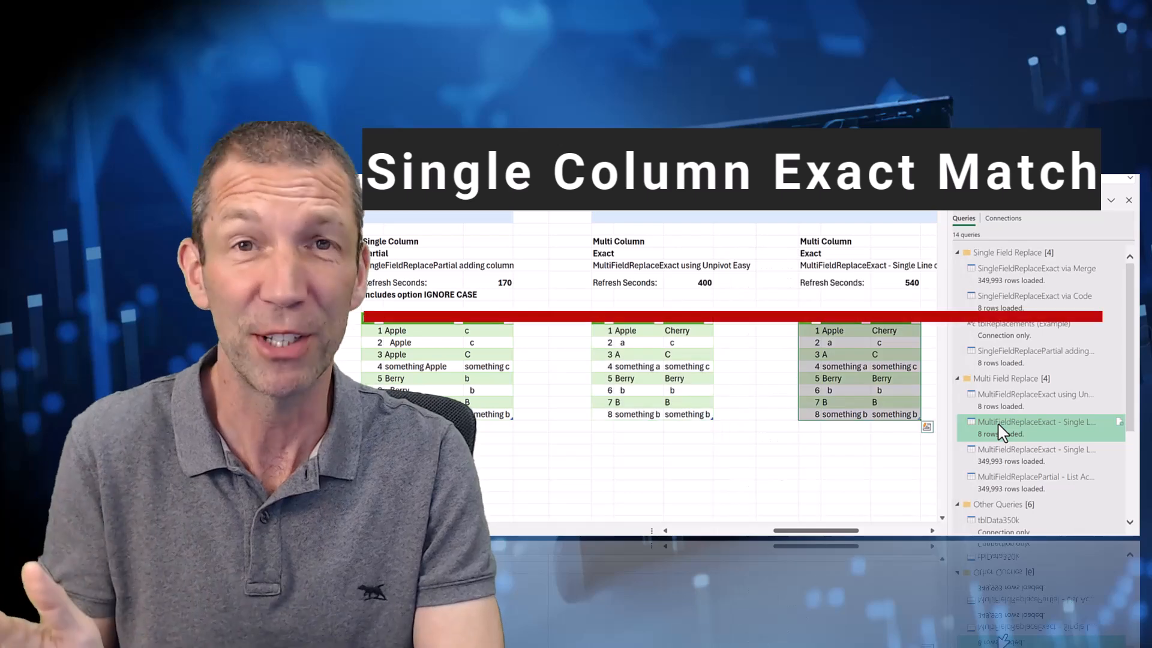
click(993, 444)
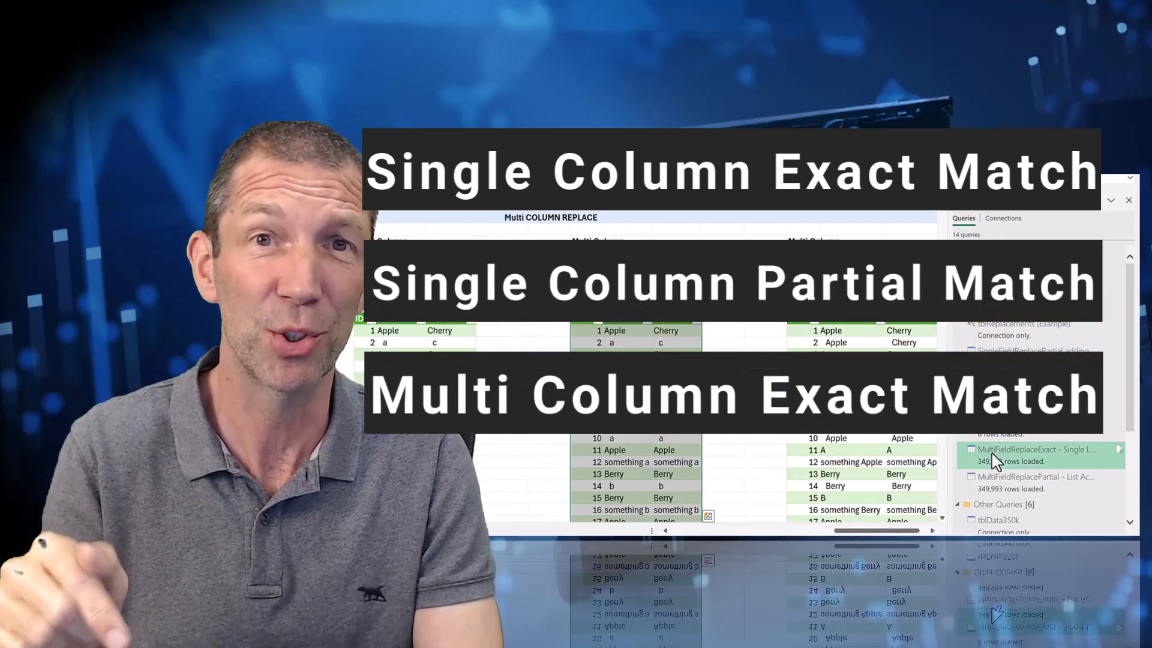
click(991, 478)
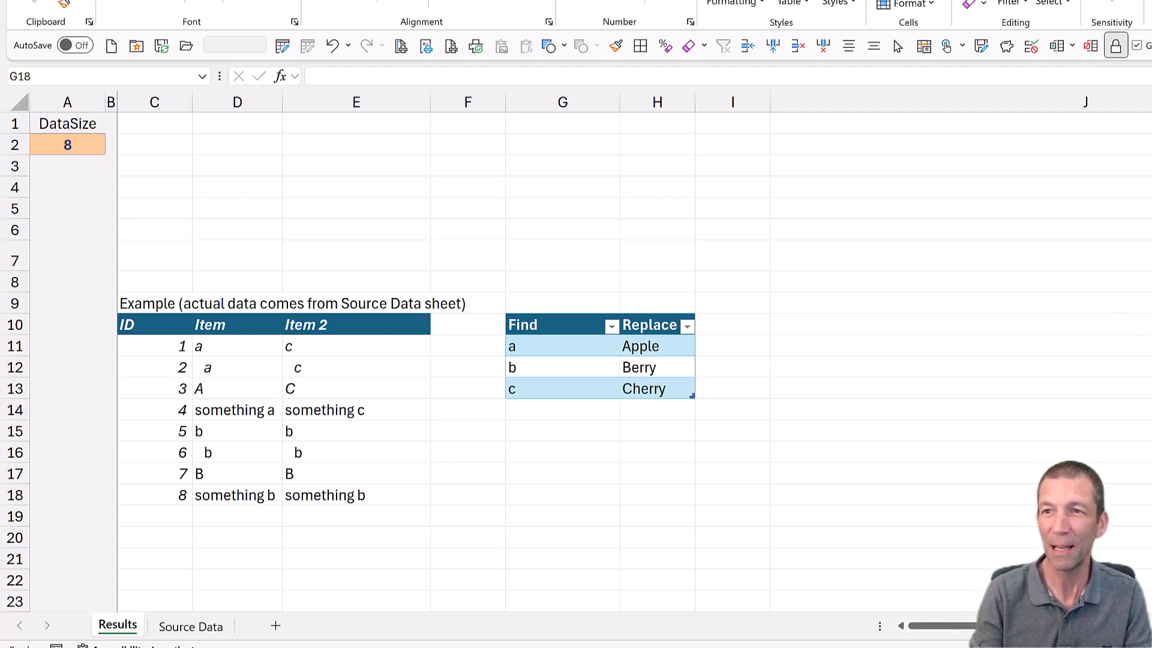
Narrow column J to bring the result tables closer, and set DataSize to 350k
drag(1151, 102, 853, 129)
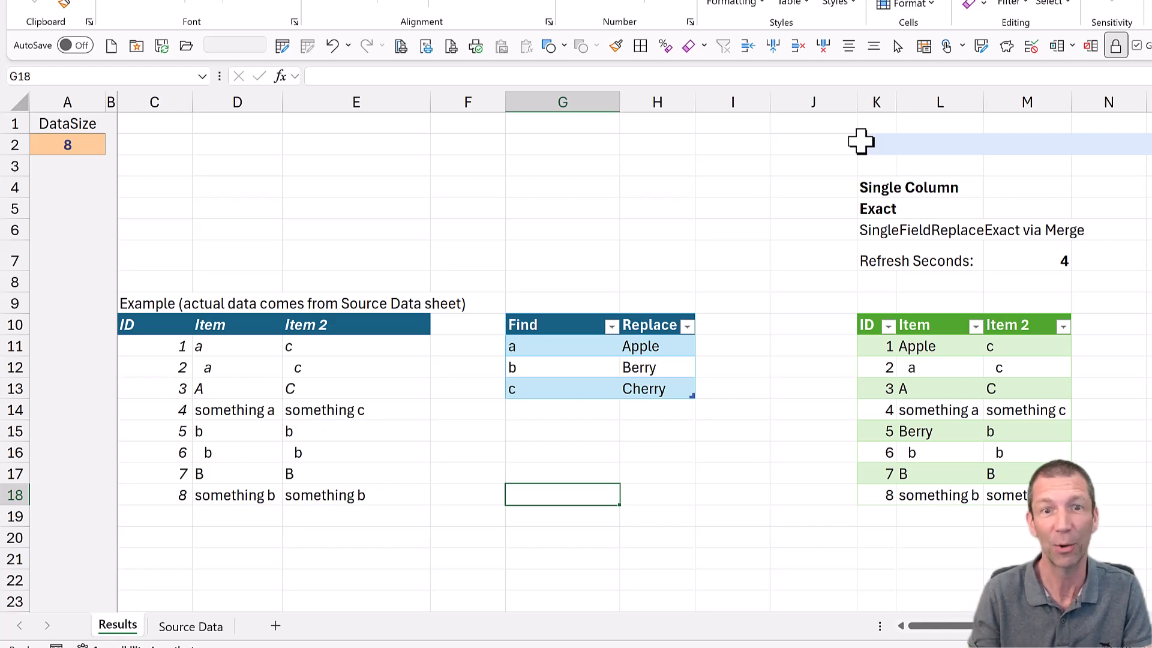
click(82, 146)
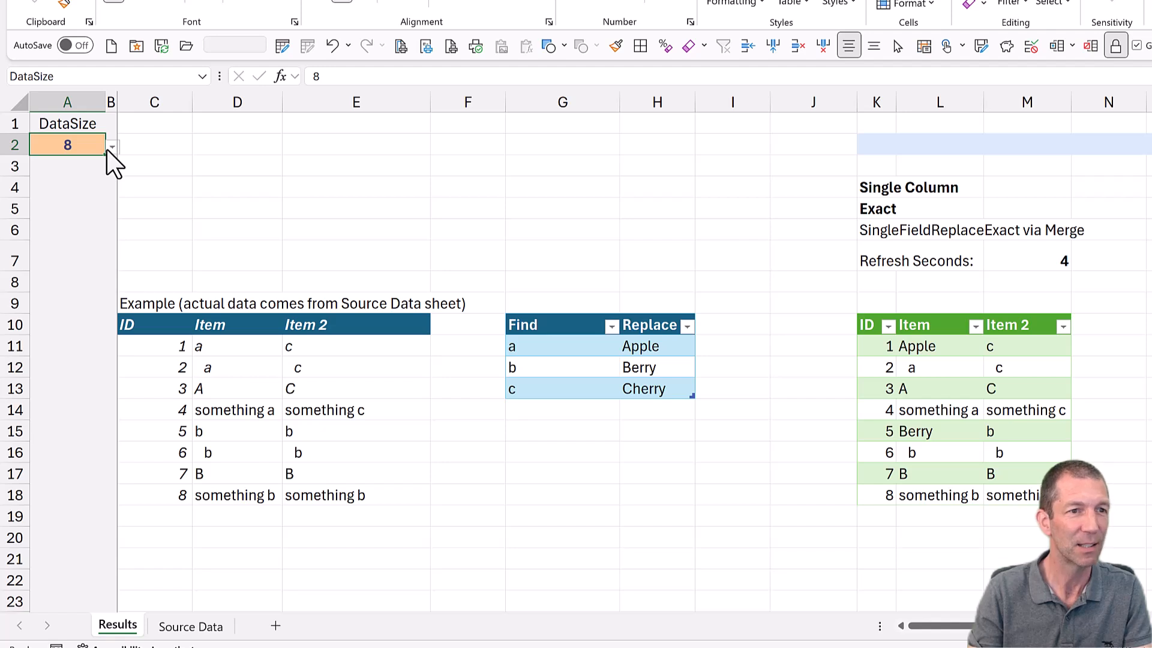
click(112, 147)
click(88, 166)
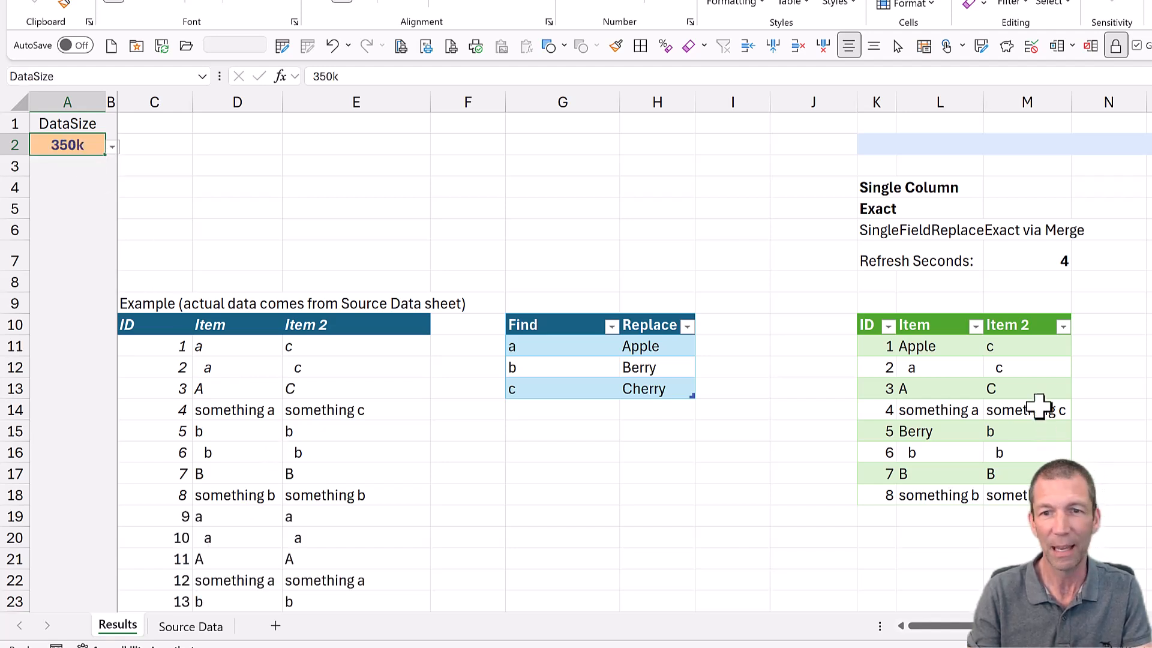
Refresh the SingleFieldReplaceExact via Merge results table with the enlarged source data
click(945, 372)
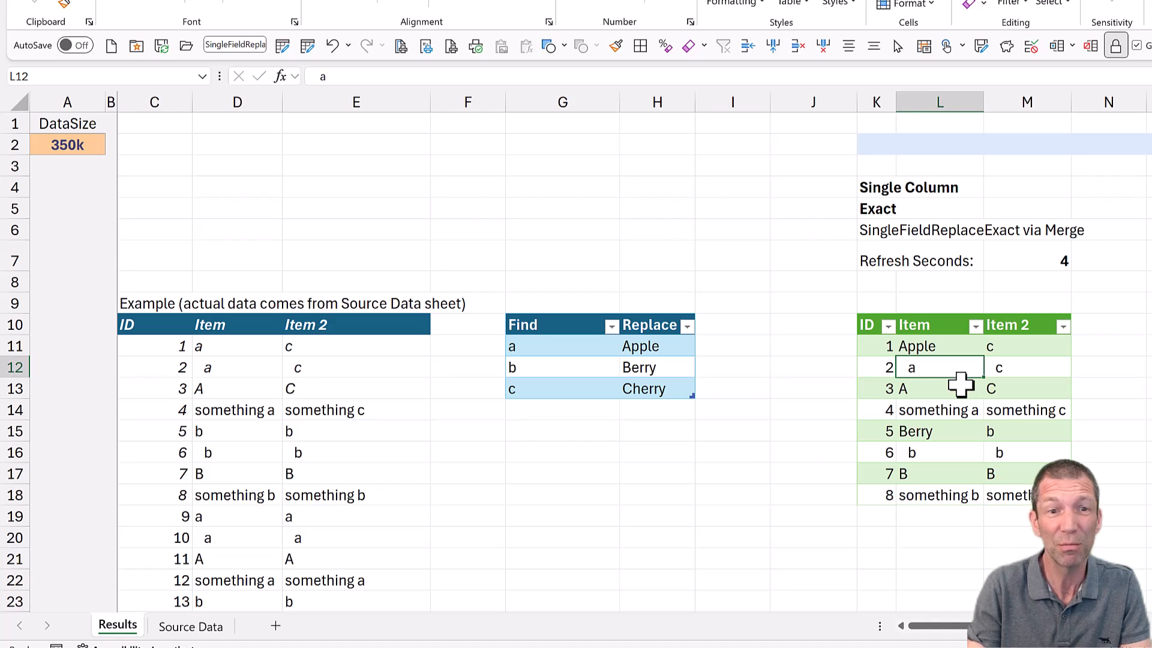
drag(550, 347, 644, 405)
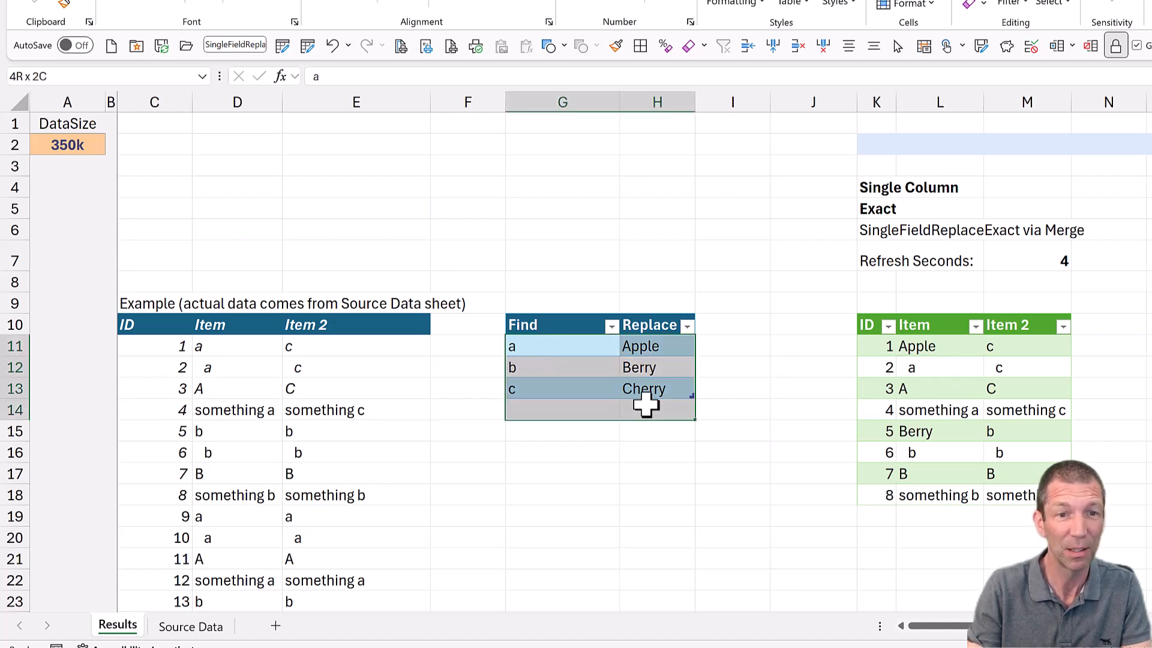
click(213, 372)
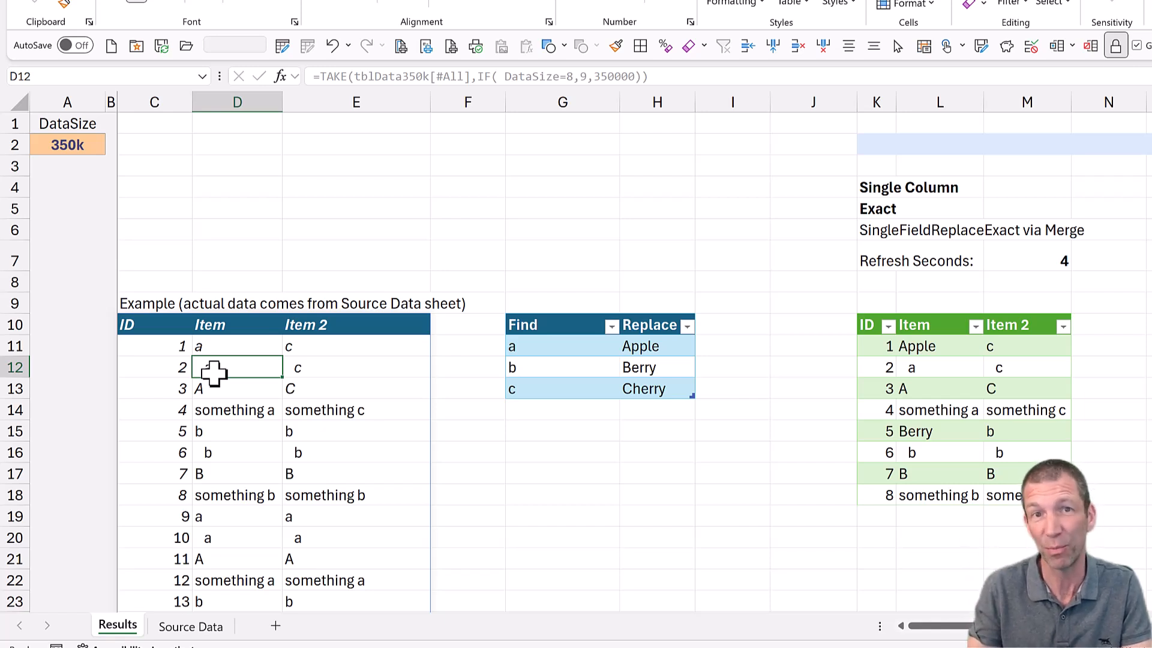
click(953, 384)
right_click(946, 367)
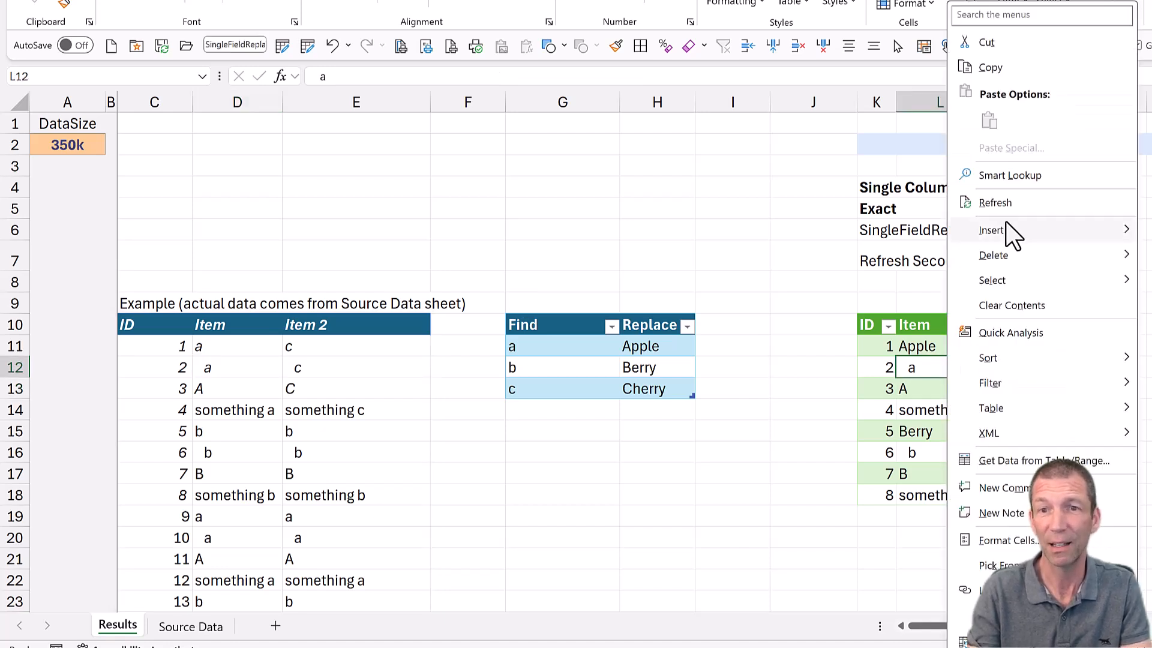
click(1013, 201)
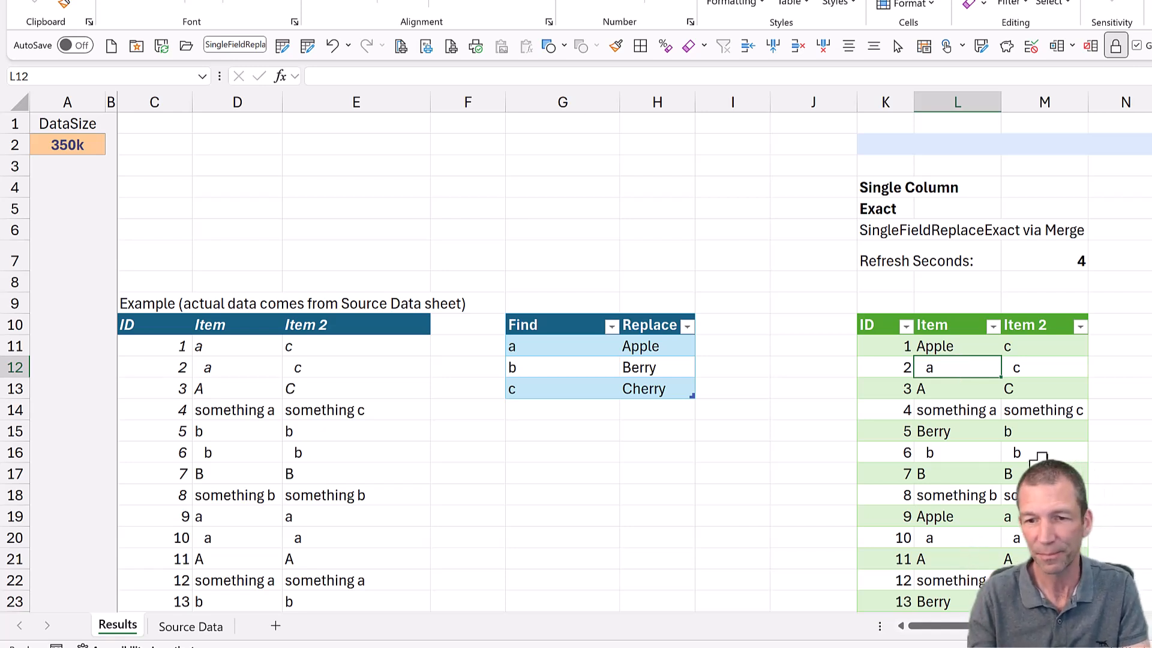
Compare the refresh times and match types of the single-column Merge, Code and Partial replacement tables
drag(987, 626, 1103, 622)
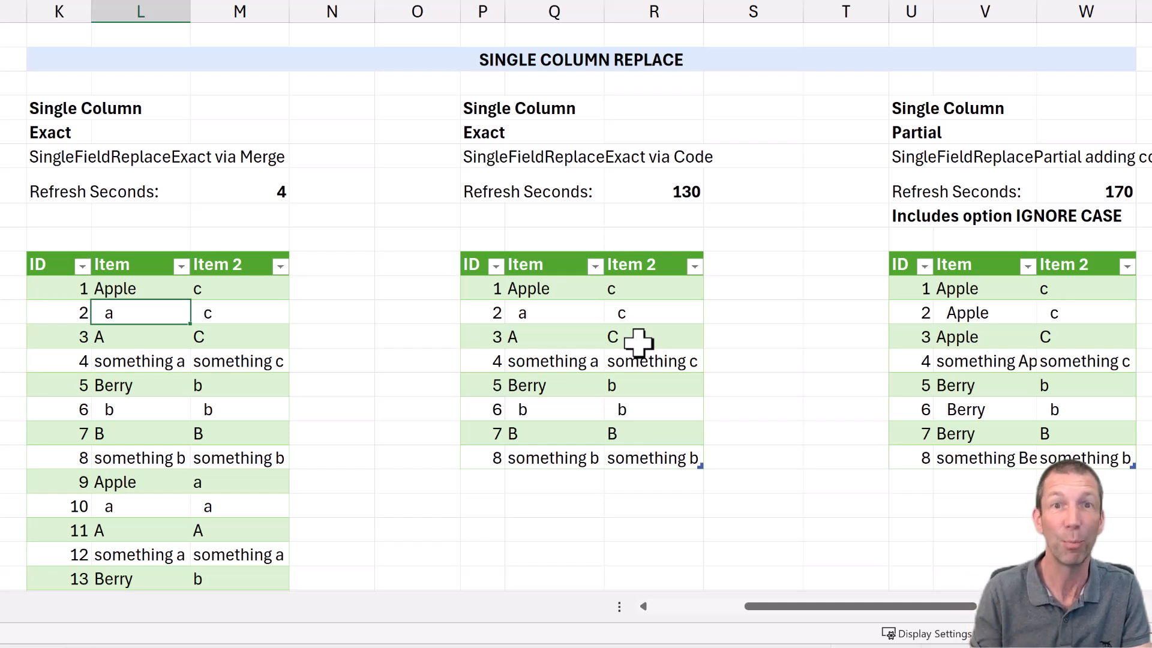
click(677, 191)
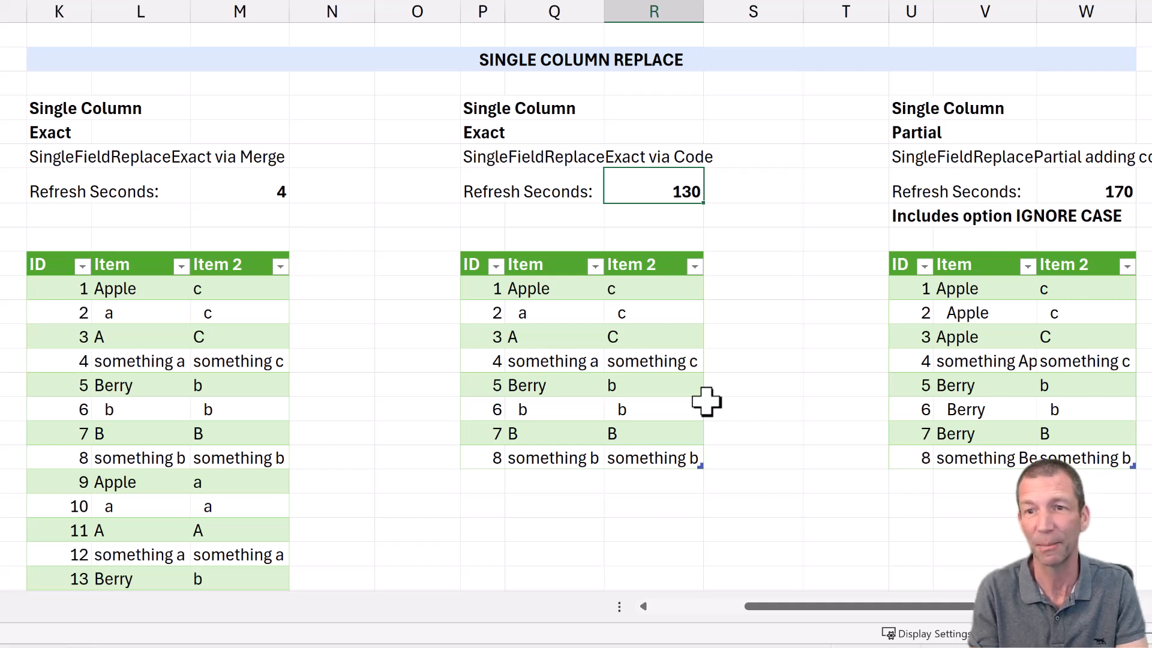
key(Right)
key(Right)
key(Right)
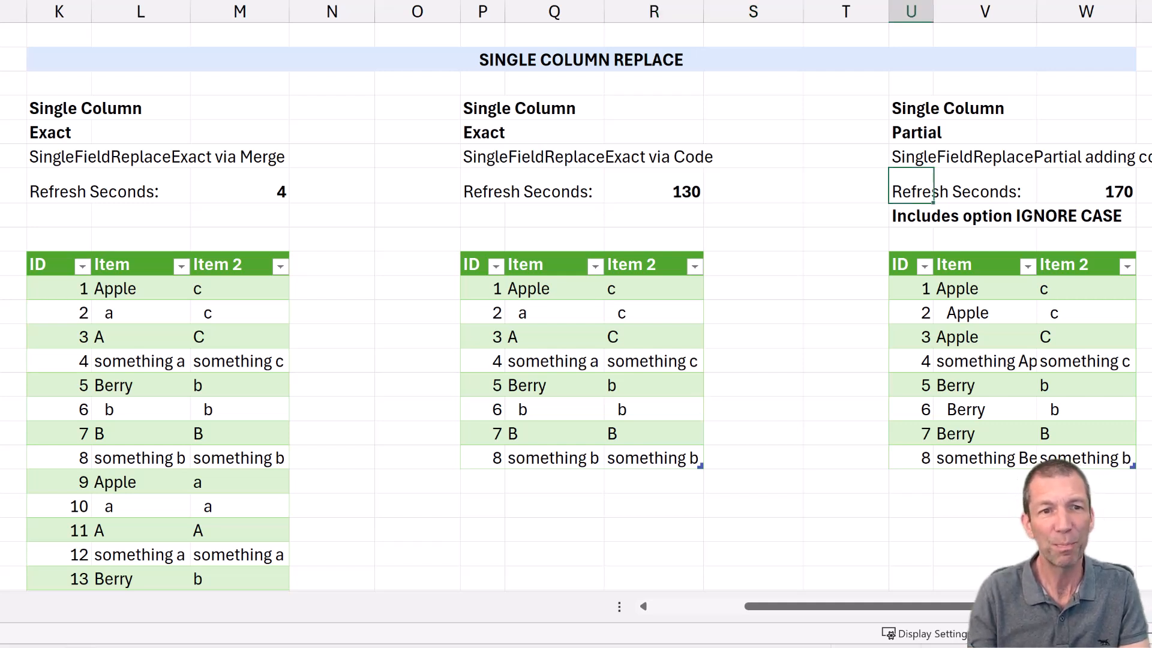
drag(41, 133, 488, 138)
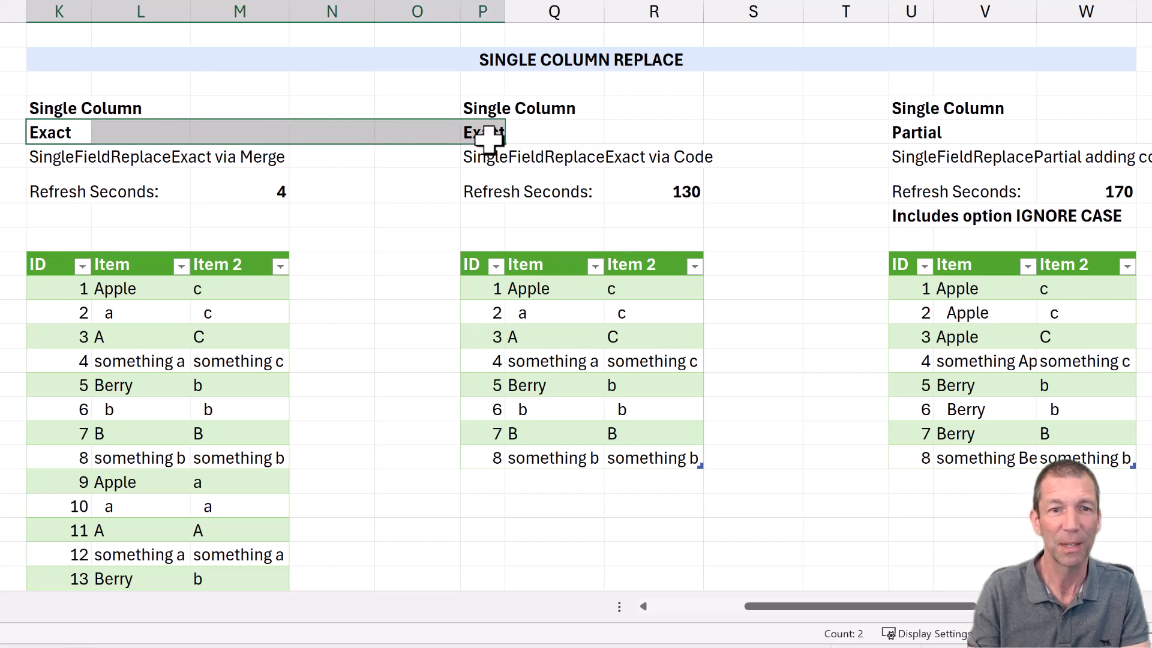
click(135, 293)
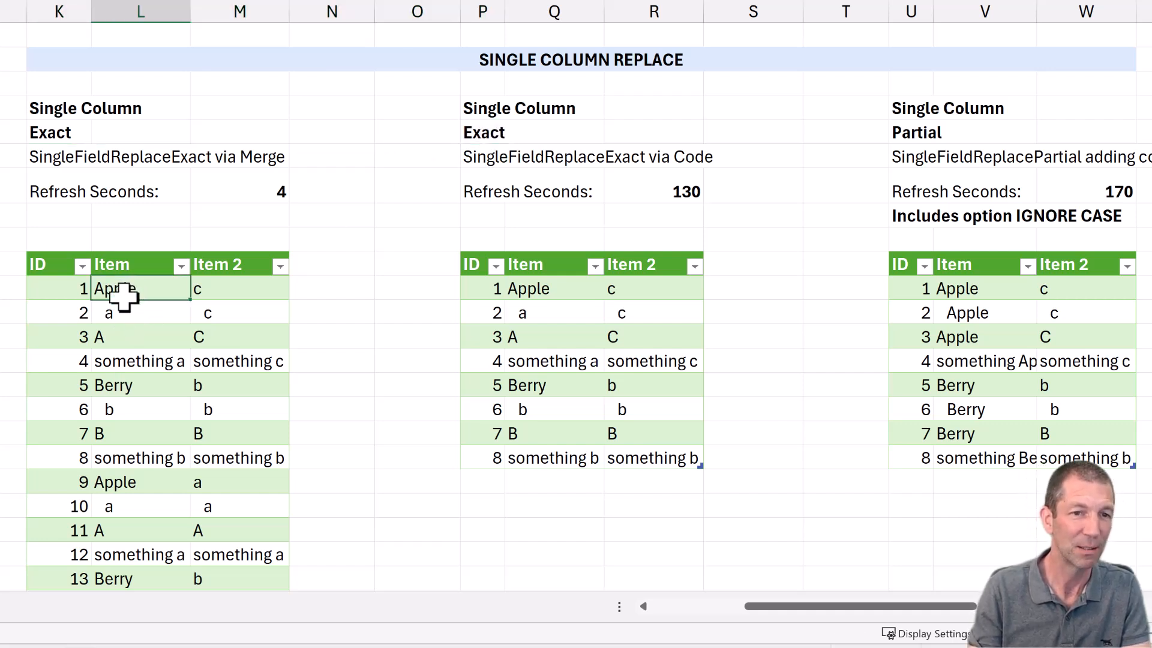
key(Left)
key(Left)
key(Left)
key(Left)
key(Left)
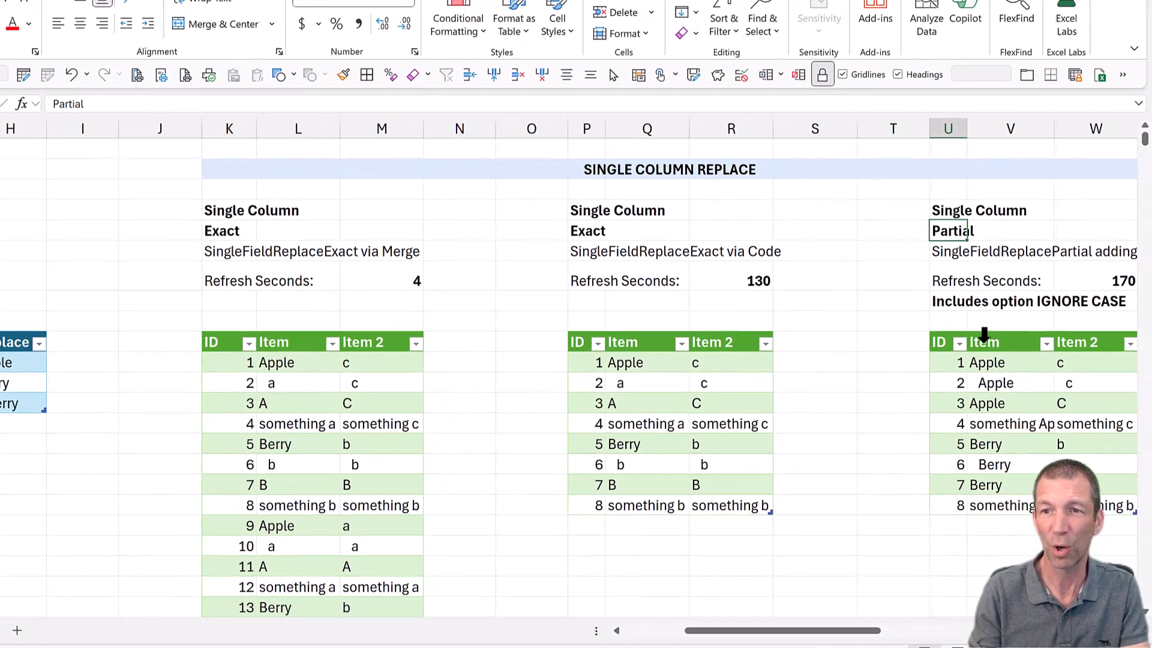
Examine the replaced values for IDs 1 to 4 in the single-column partial match table
scroll(576, 372, right, 3)
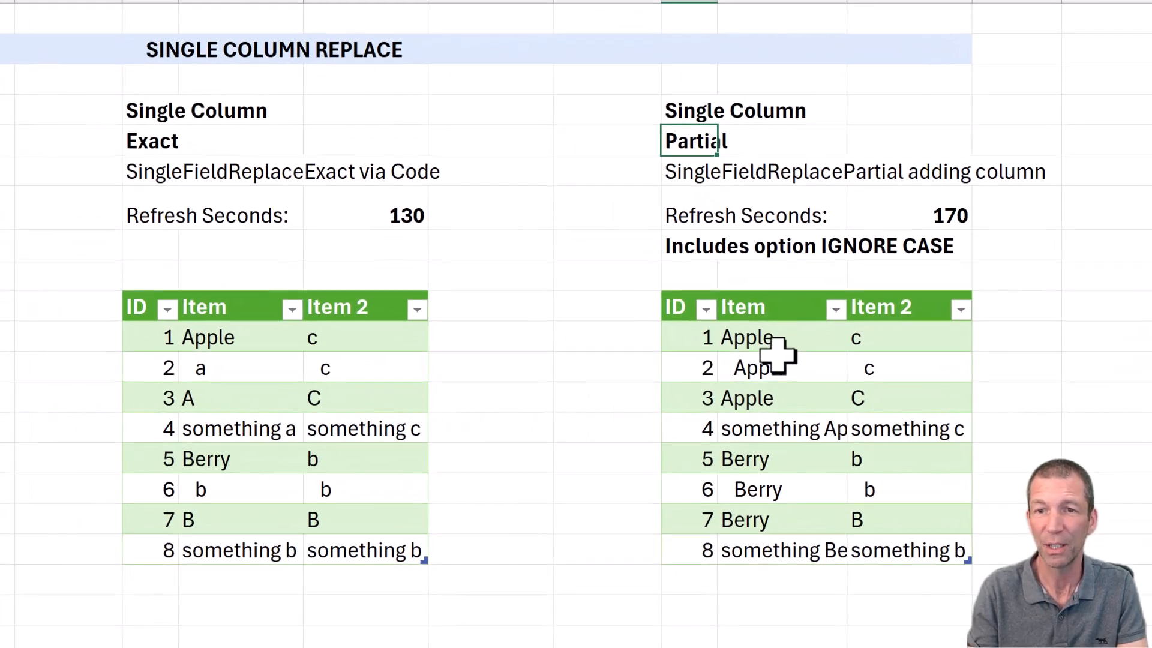
drag(772, 337, 766, 399)
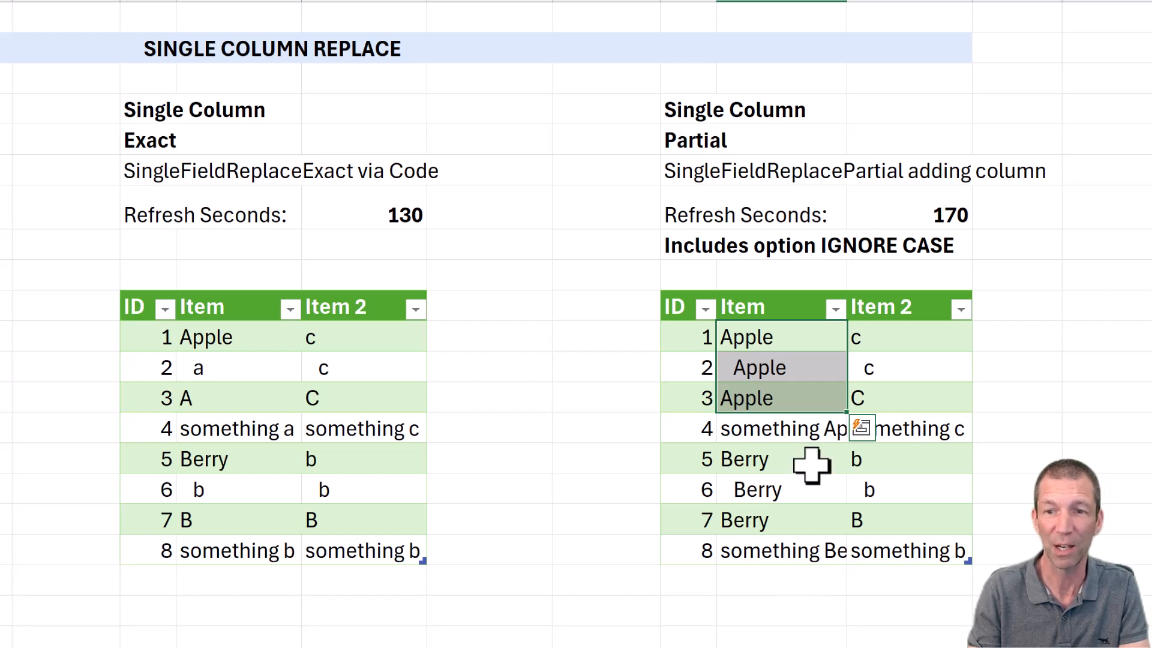
click(812, 428)
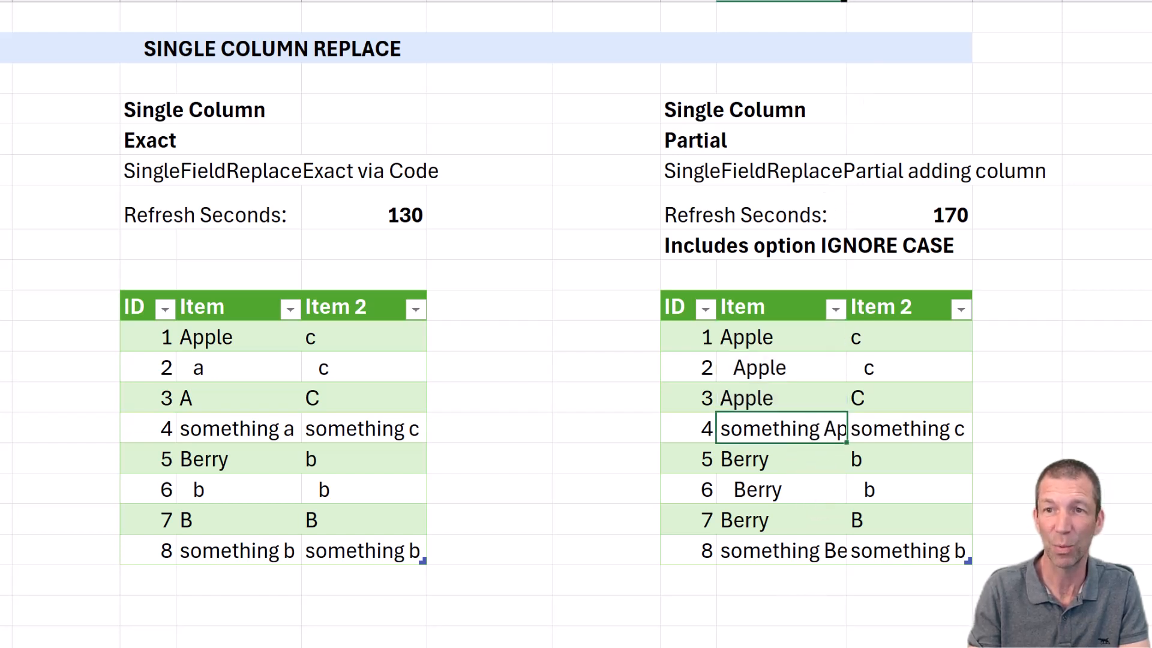
drag(914, 9, 916, 7)
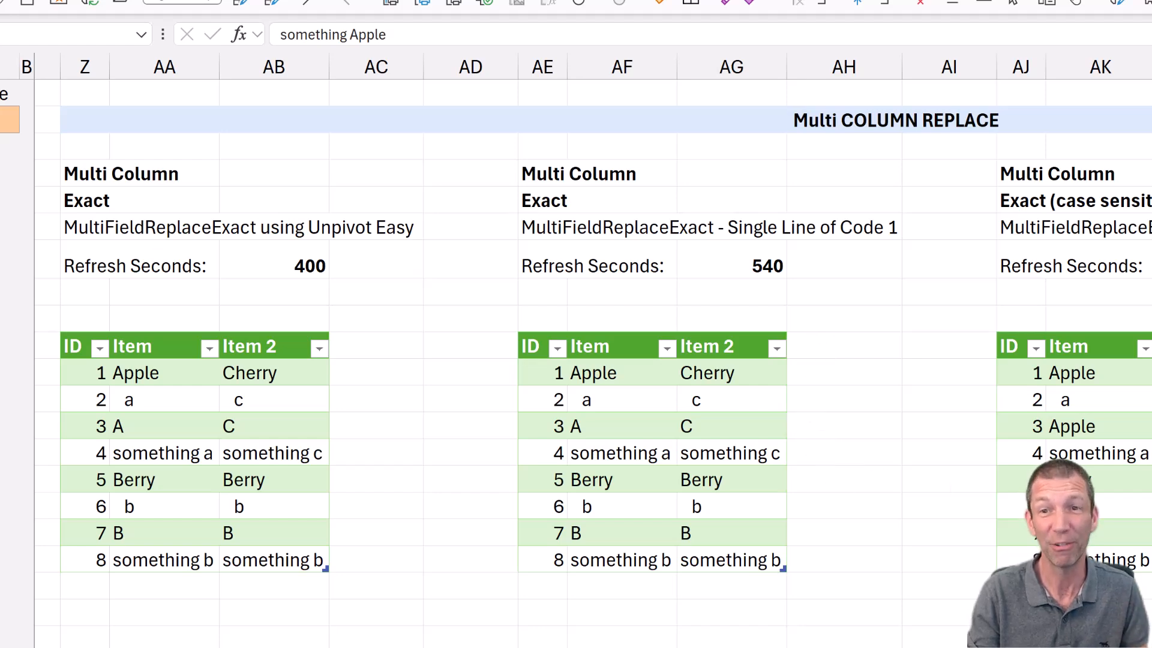
Examine the refresh times of the multi-column Exact Single Line of Code 2 and Partial List Accumulate tables
scroll(593, 351, right, 3)
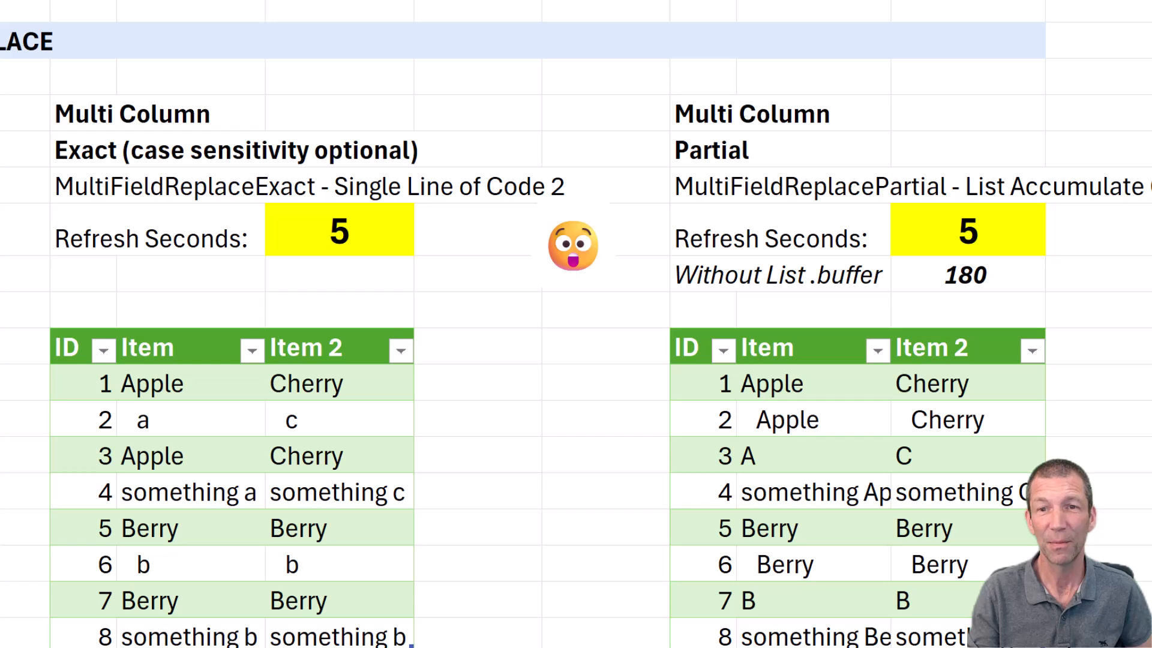
click(336, 234)
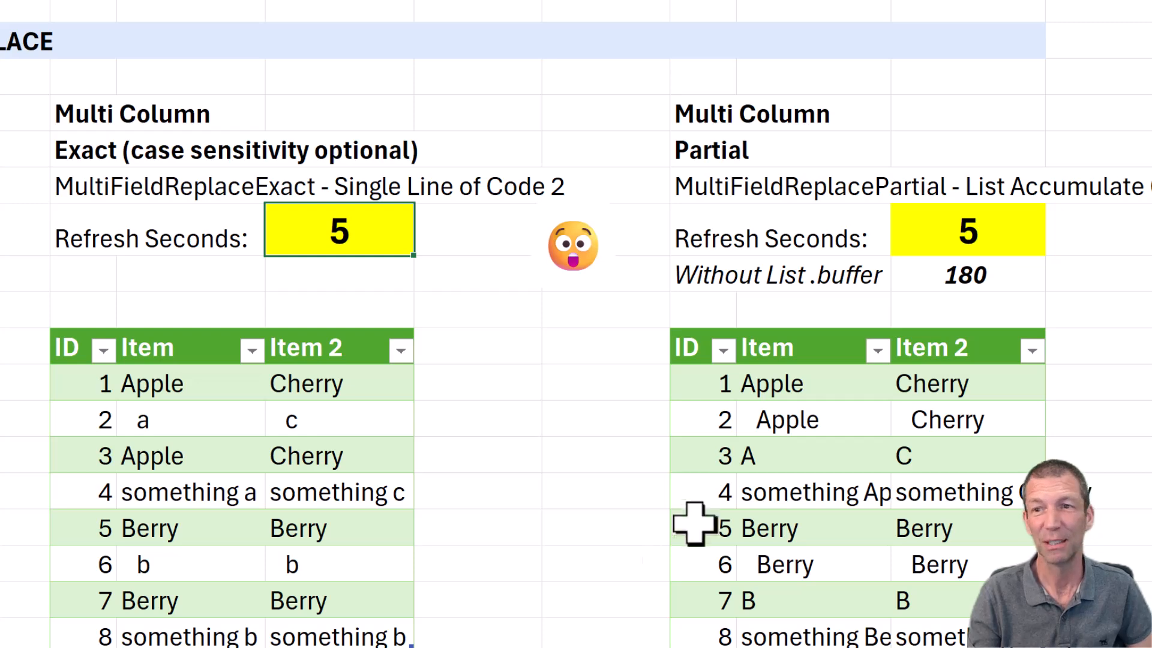
click(983, 238)
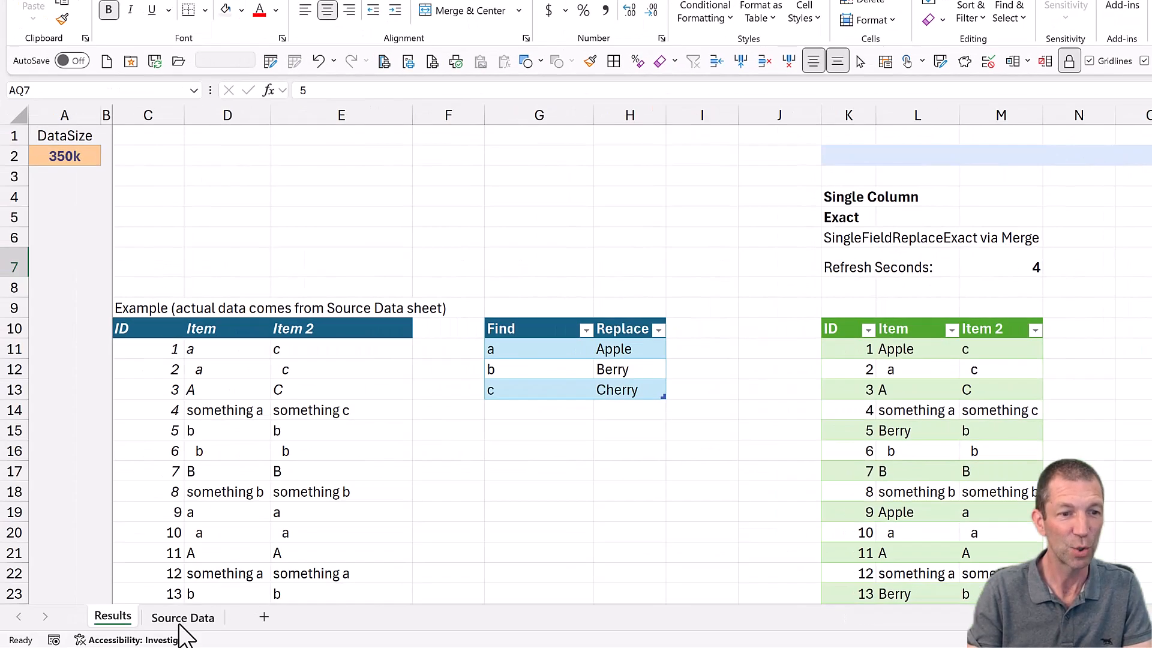
Locate the Get Data from Table/Range command for the Source Data table and for the Find and Replace table on Results
click(183, 618)
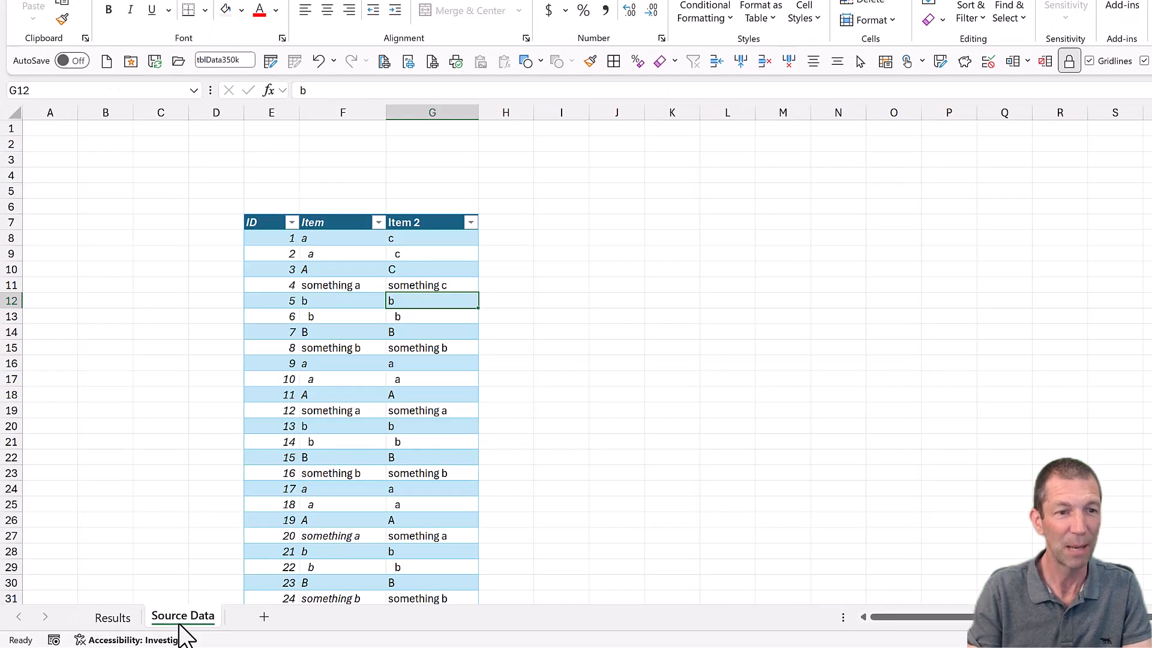
right_click(341, 316)
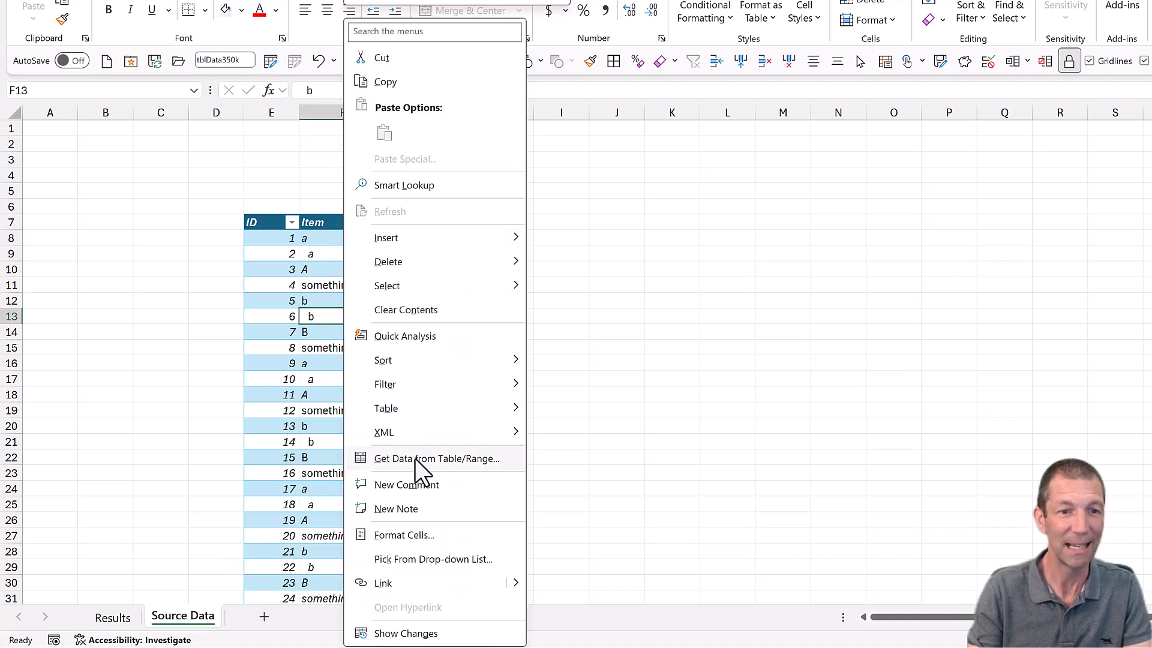
click(122, 624)
click(116, 618)
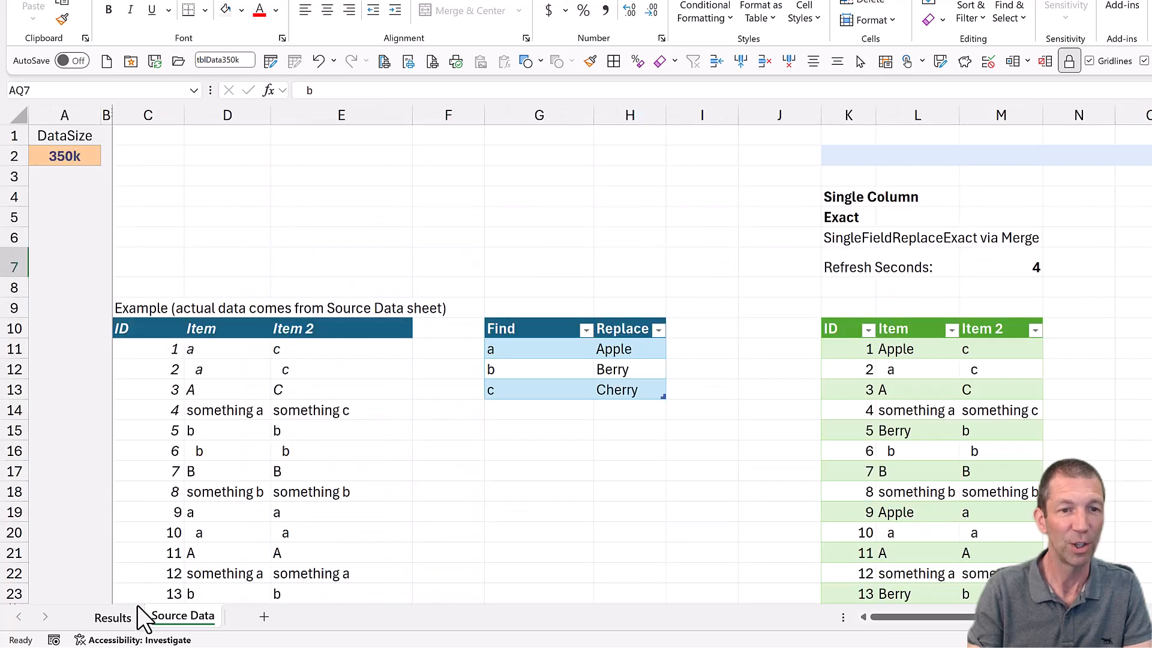
right_click(541, 356)
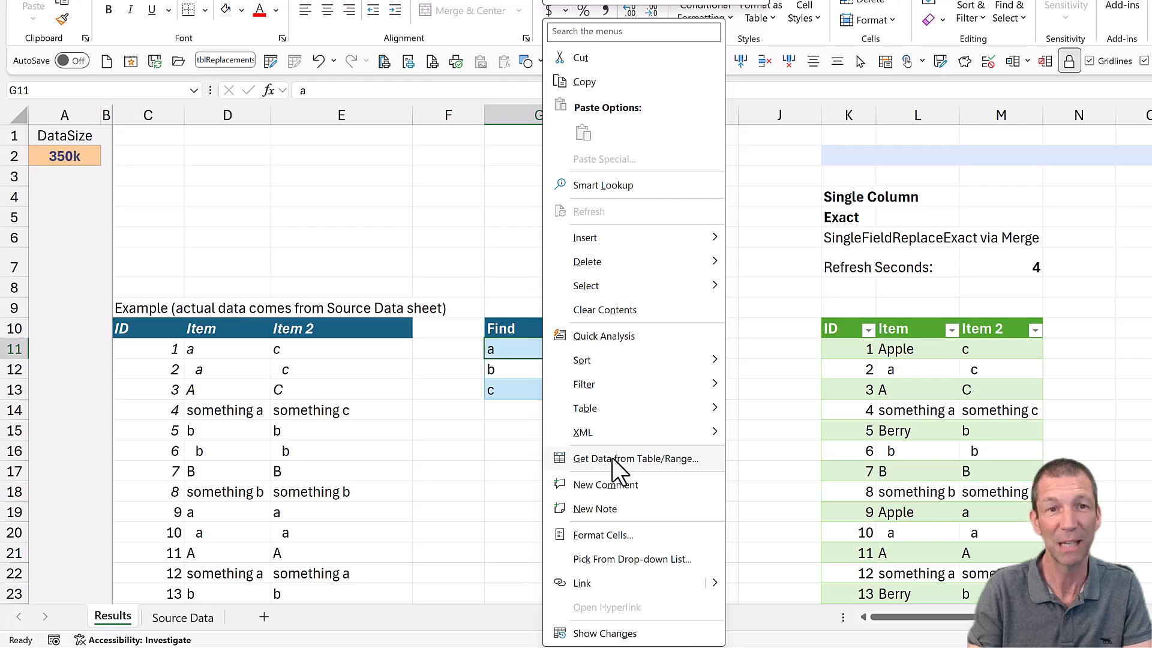
click(504, 356)
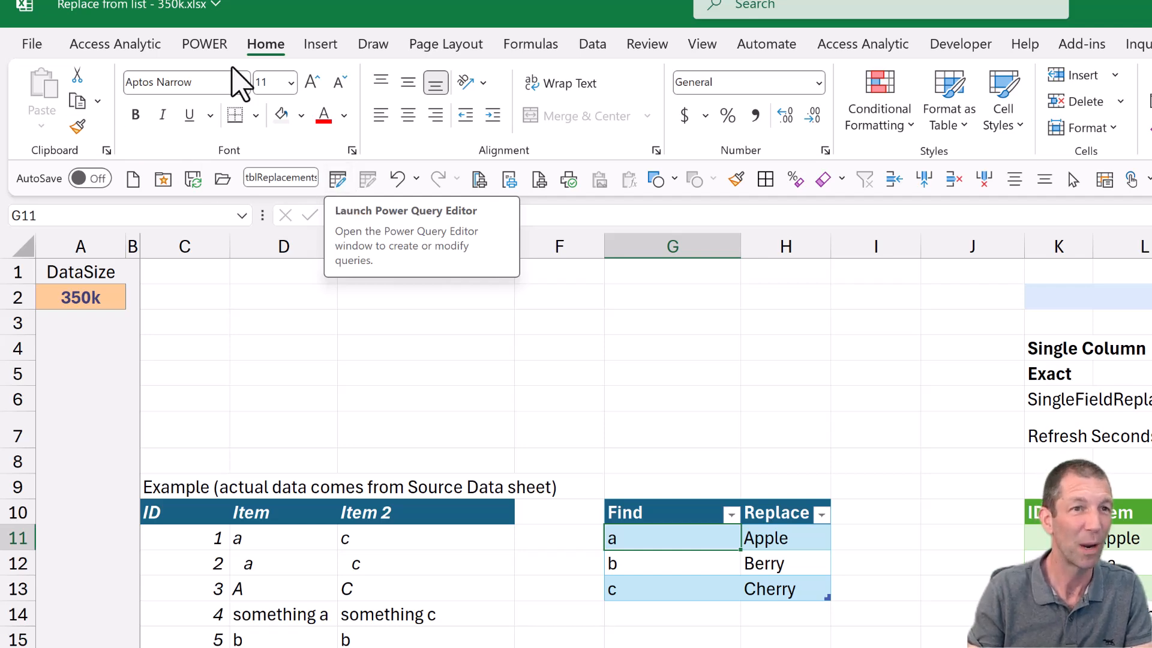
Launch the Power Query Editor to see the workbook's queries
click(592, 53)
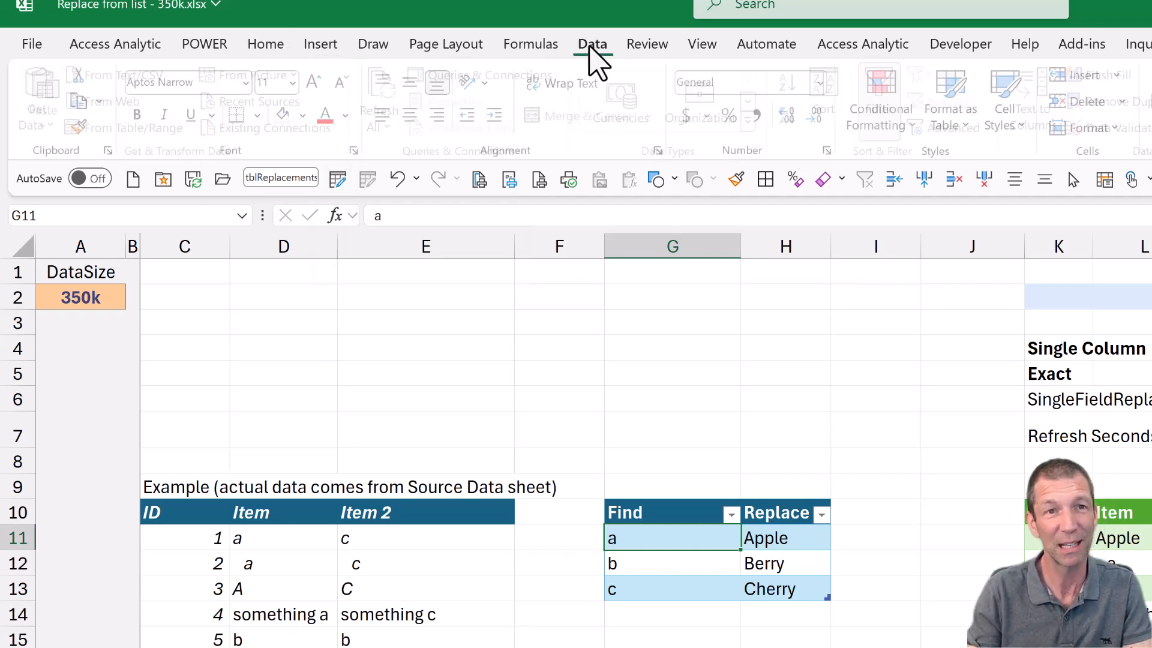
click(48, 120)
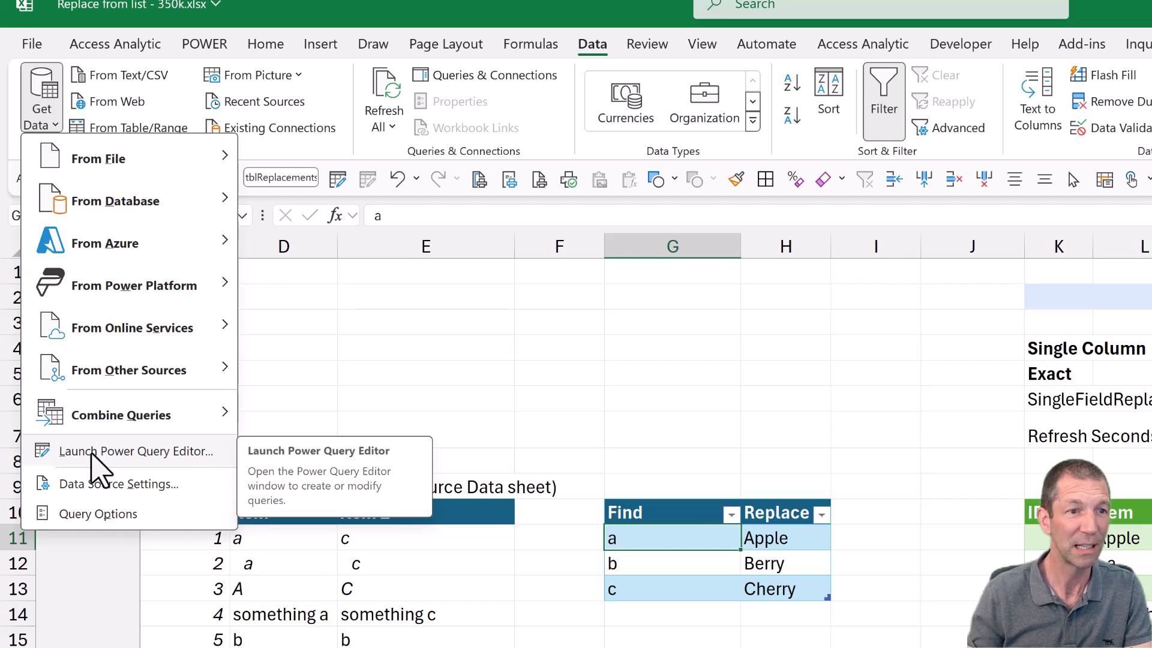
right_click(92, 454)
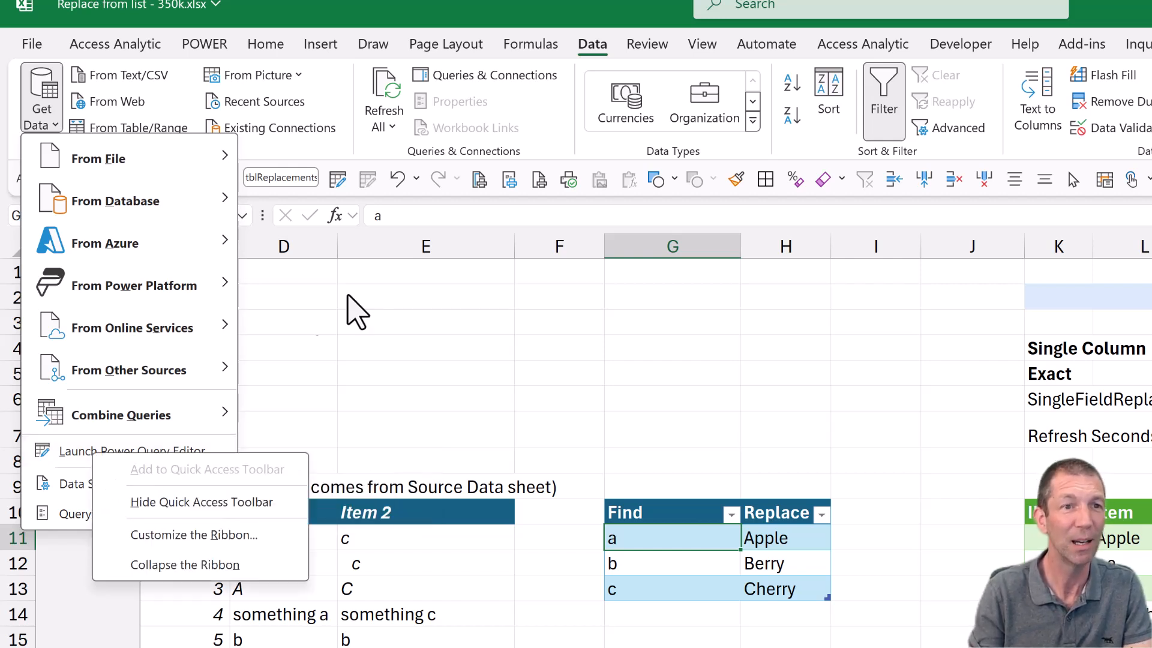
click(334, 186)
click(335, 182)
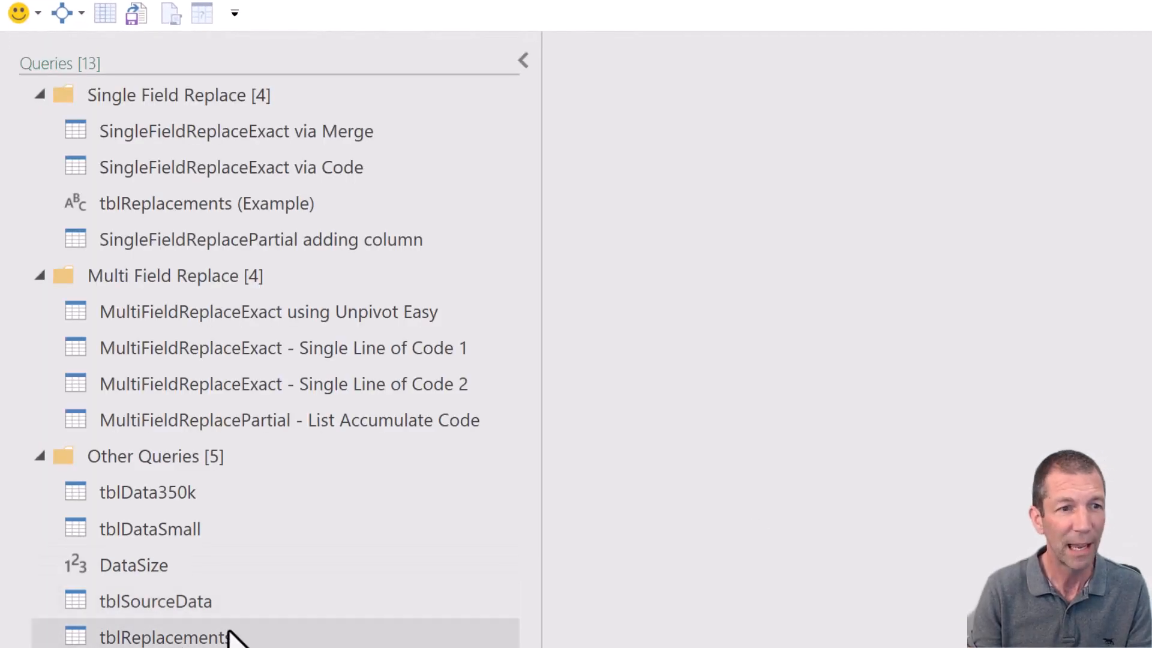
Preview the tblData350k, tblDataSmall and tblReplacements queries in turn
click(214, 480)
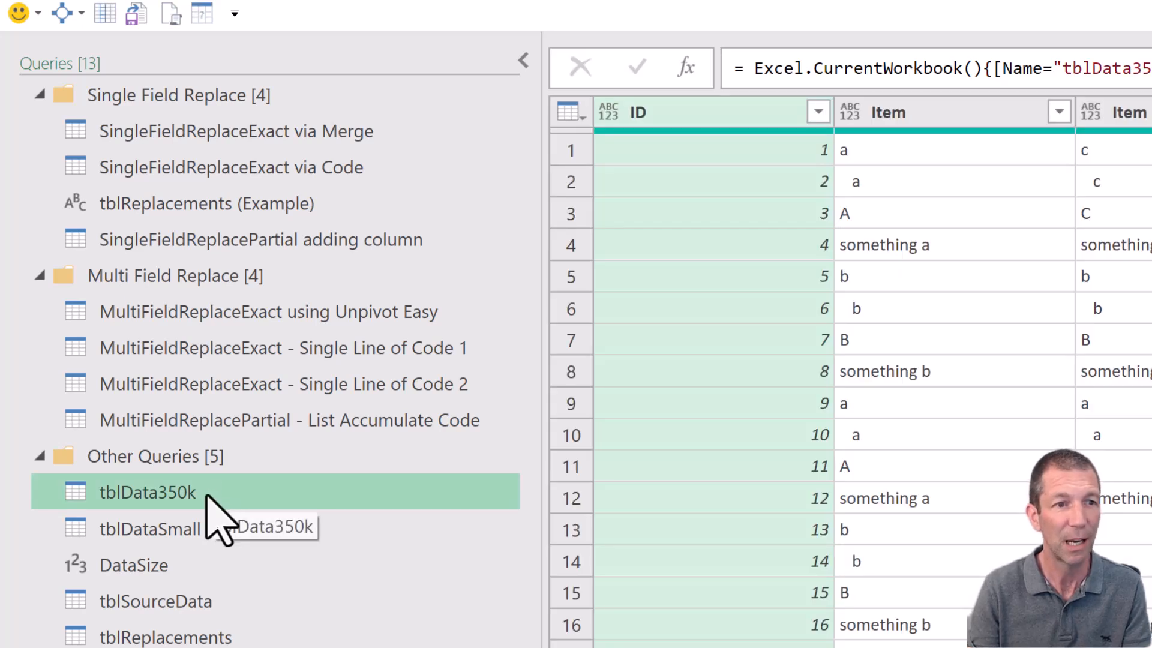
click(196, 535)
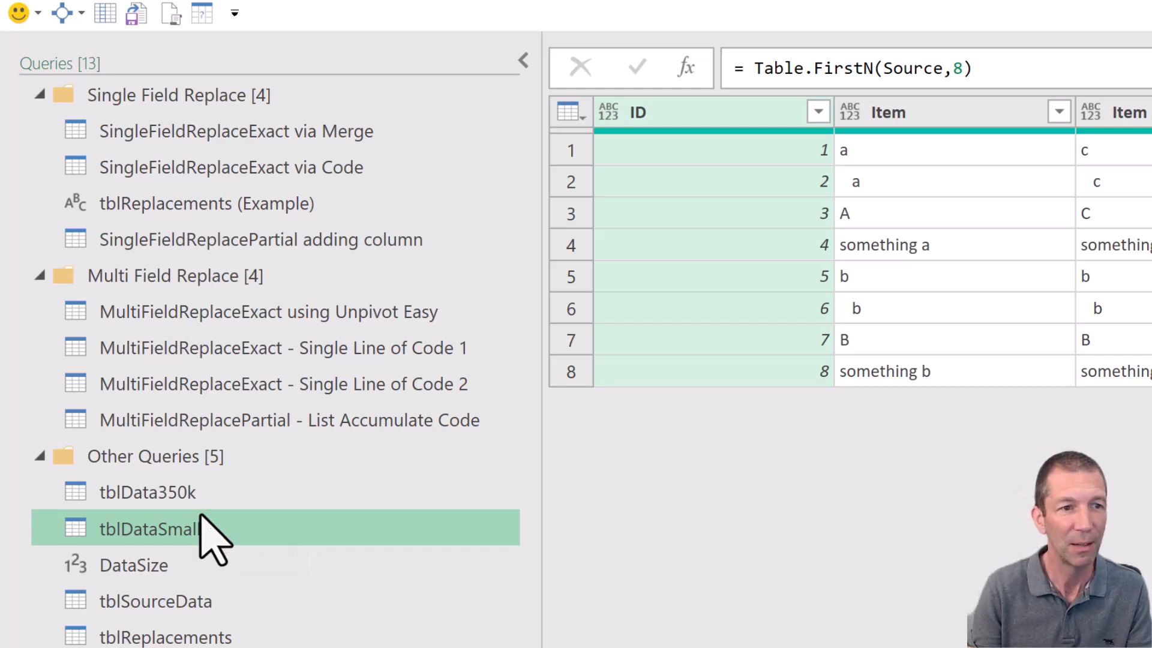
click(182, 630)
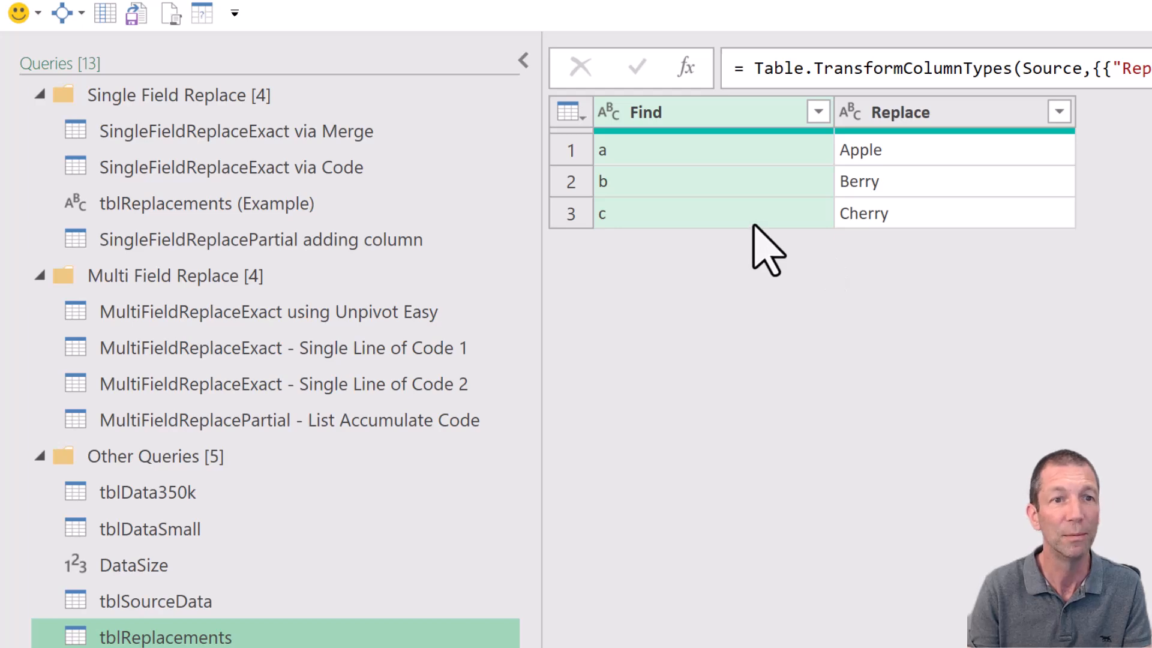
Examine the Merged Queries settings in the SingleFieldReplaceExact via Merge query, and accept them as they are
click(265, 135)
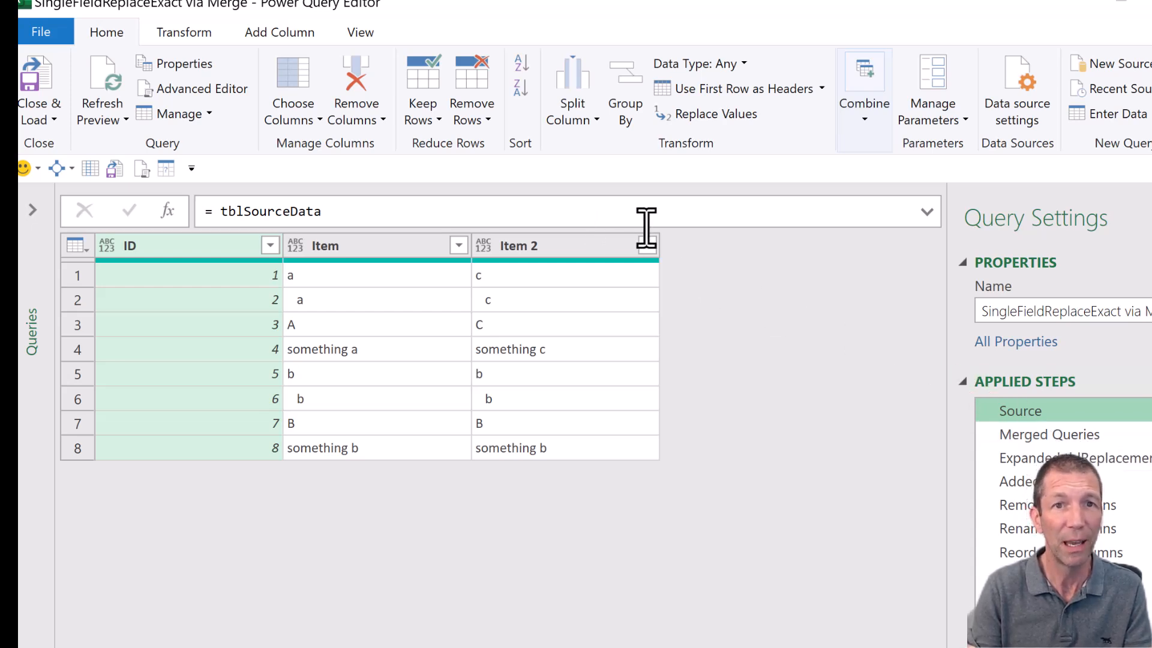
click(865, 114)
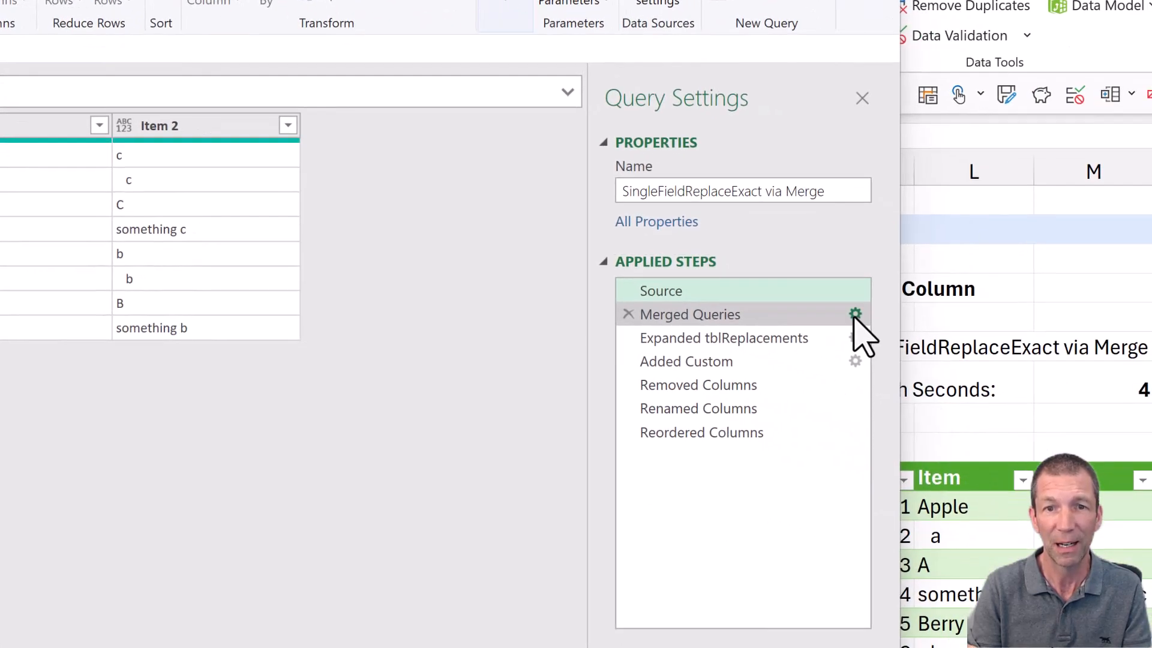
click(854, 316)
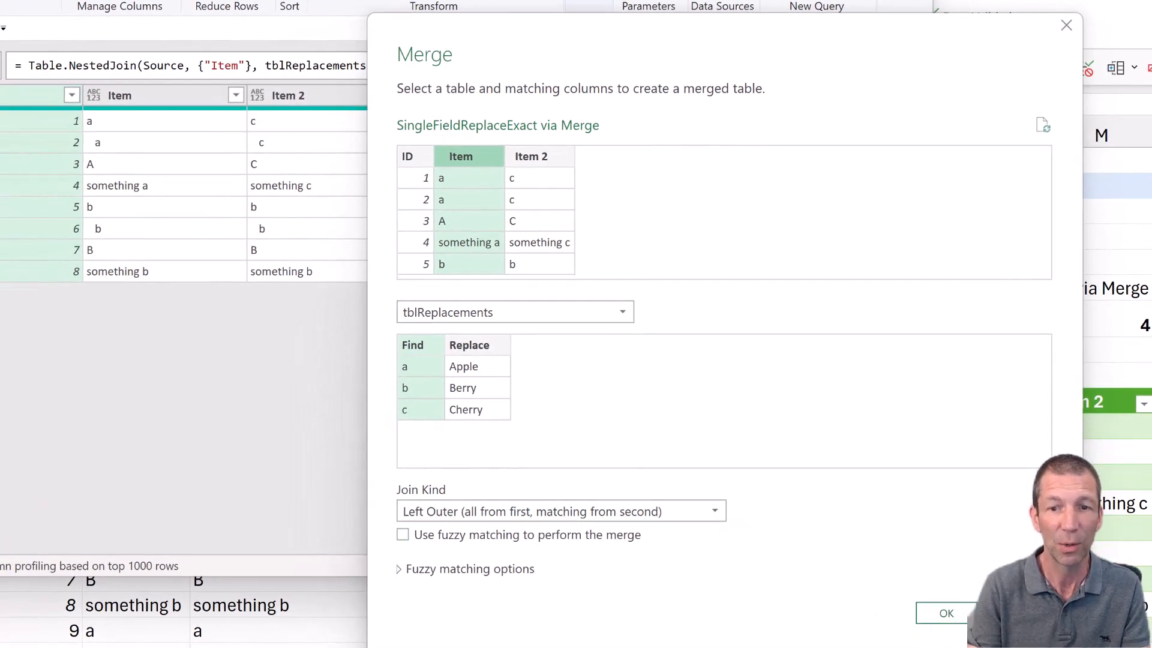
click(946, 612)
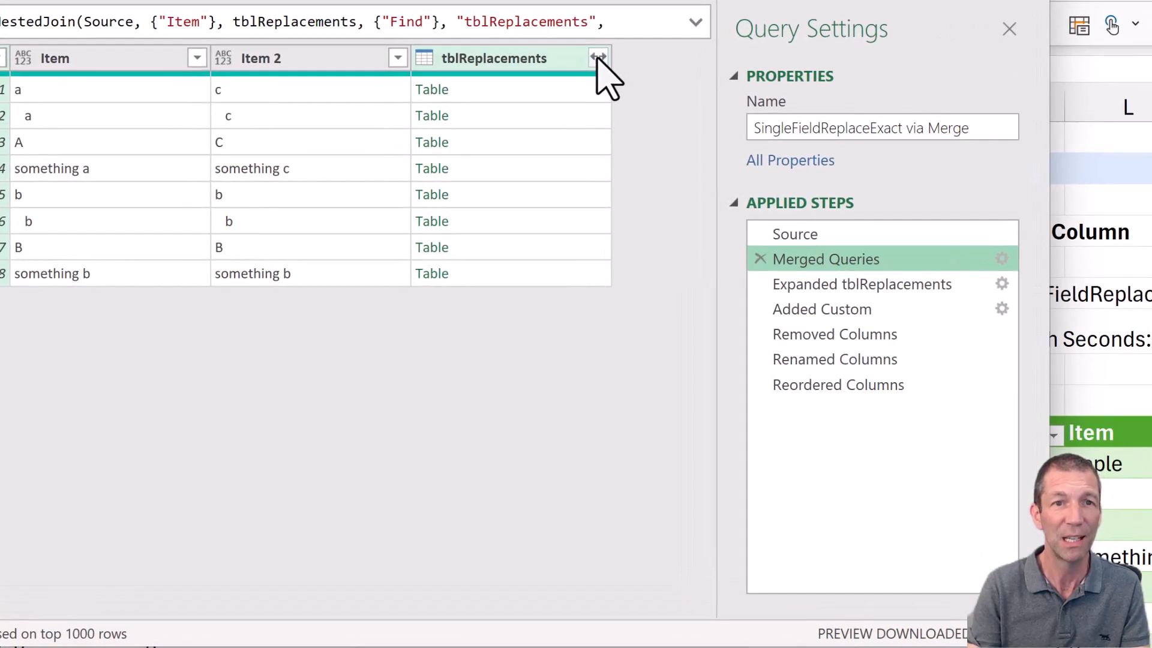
Examine the column selection of the Expanded tblReplacements step and the conditional column rule of the Added Custom step
click(1002, 286)
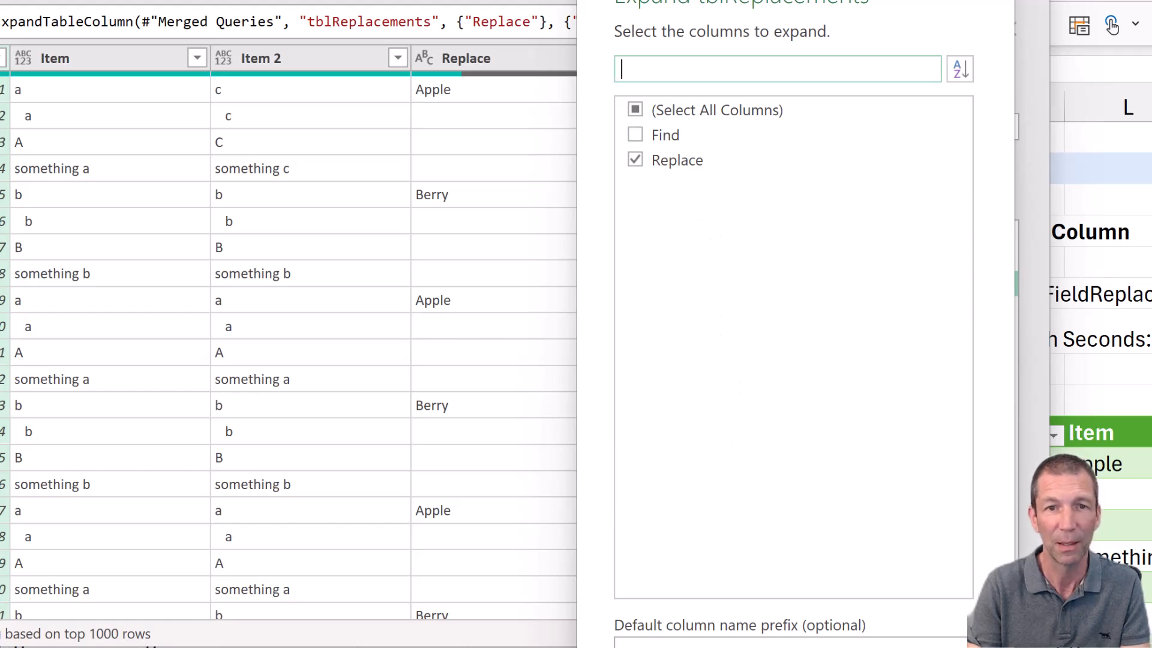
click(935, 646)
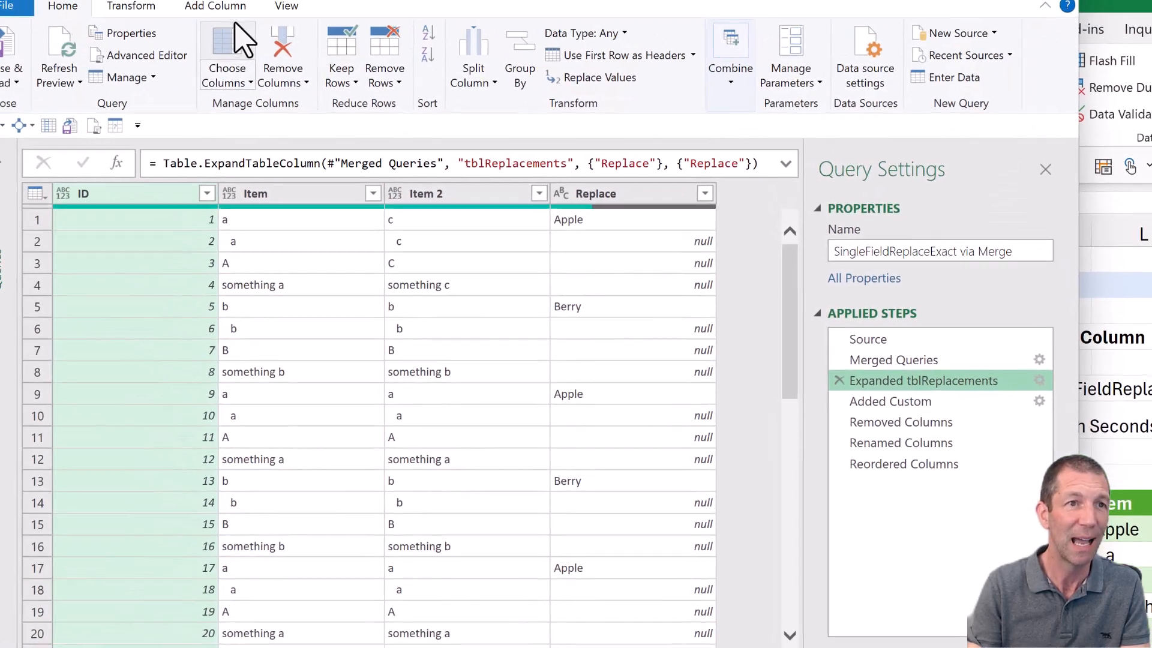
click(230, 15)
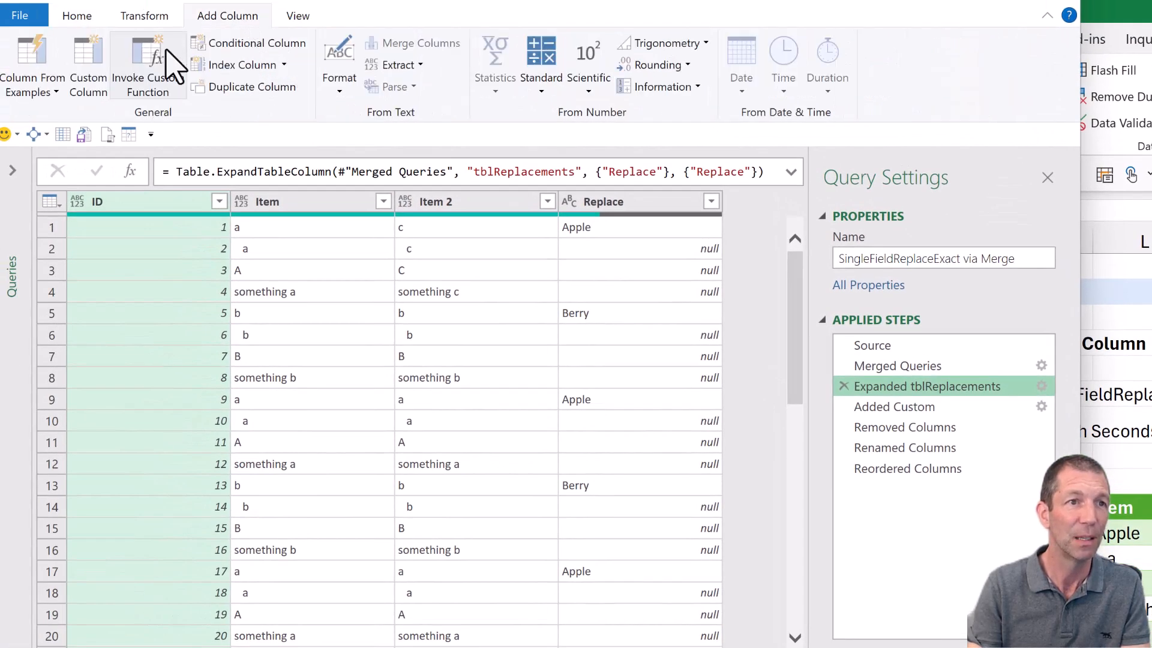
click(1041, 406)
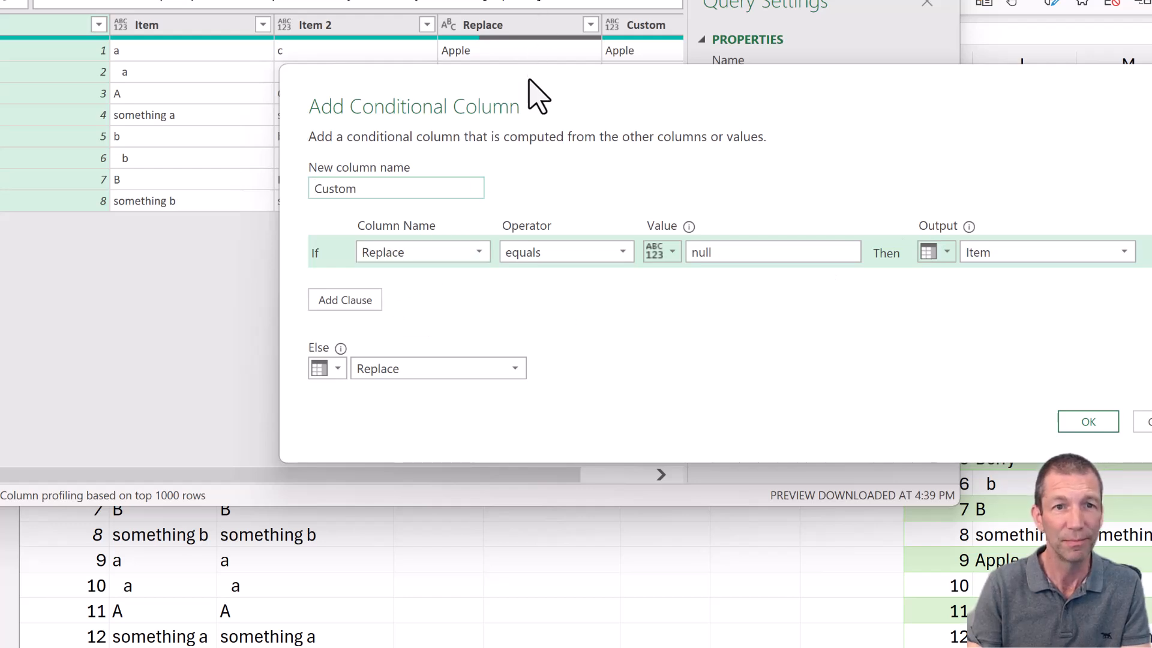
drag(654, 76, 682, 214)
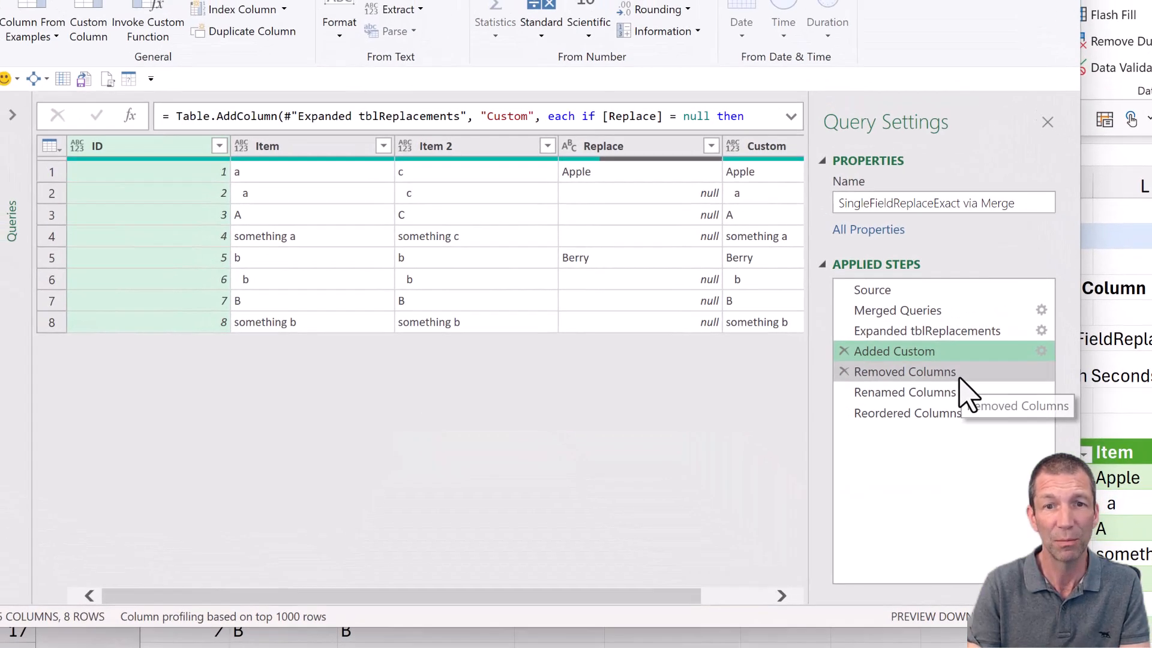
Examine the results of the Removed Columns, Renamed Columns and Reordered Columns steps in the merge query
click(840, 259)
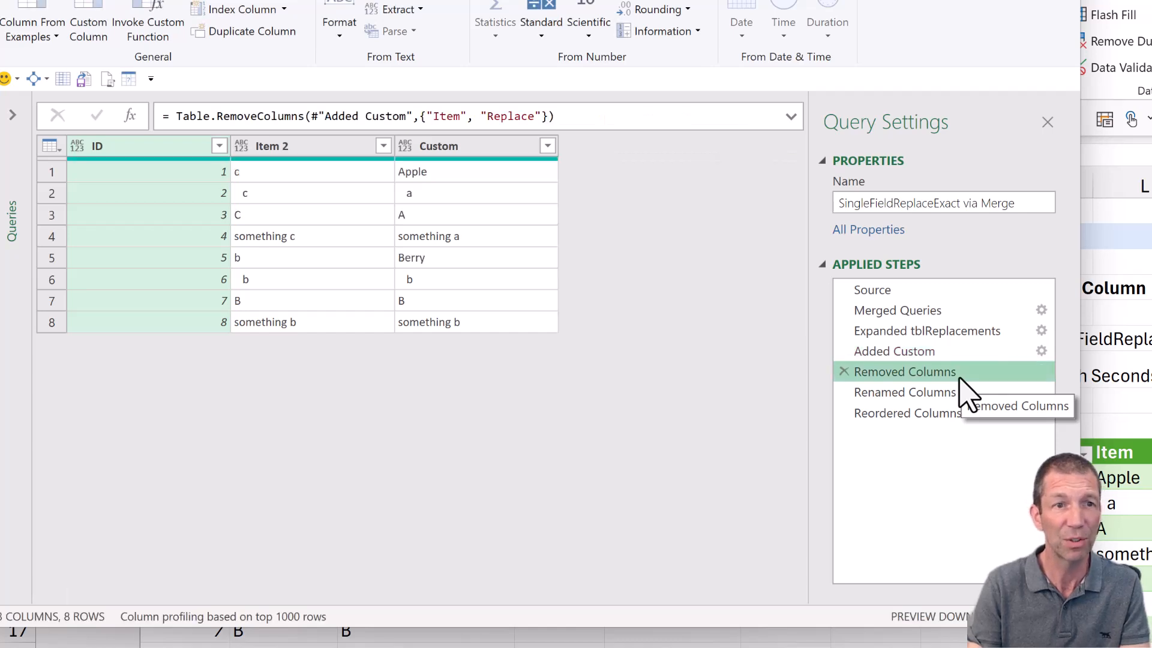
click(924, 392)
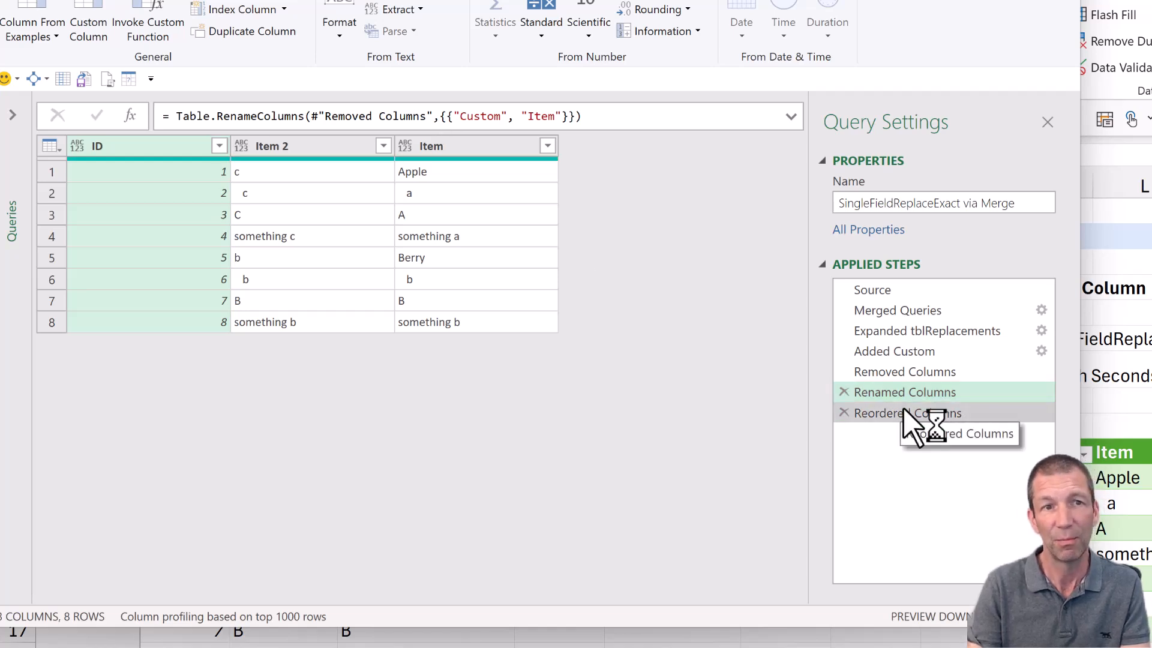
click(903, 412)
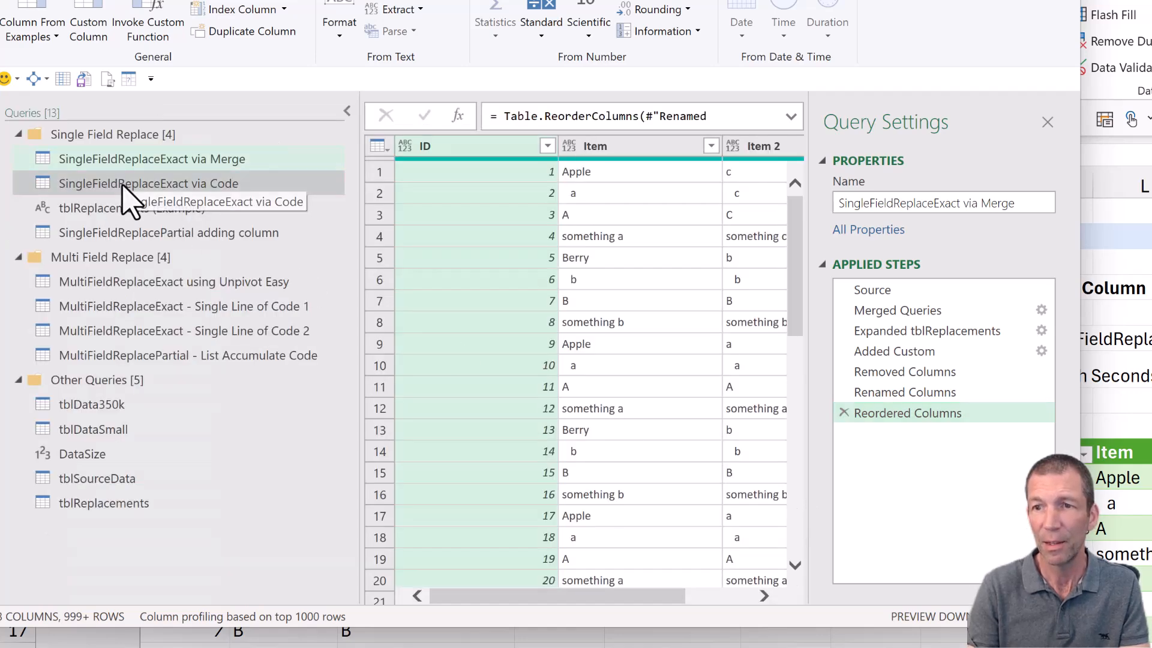
Open the SingleFieldReplaceExact via Code query and read its whole Table.ReplaceValue formula in an expanded, widened view
click(126, 186)
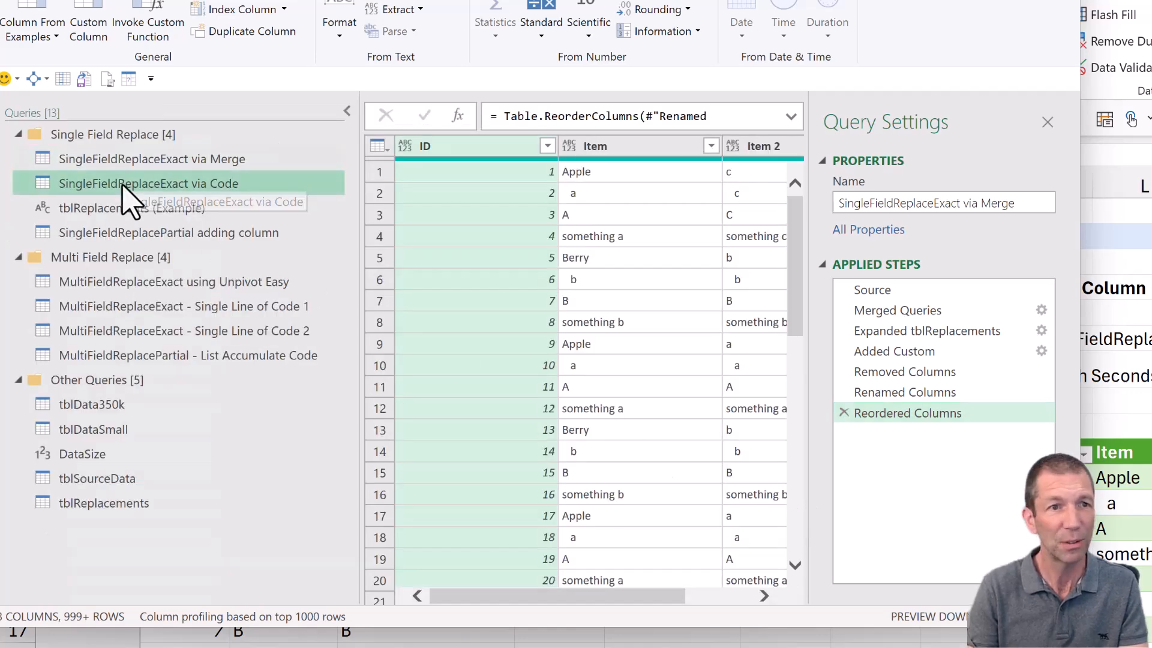
click(792, 117)
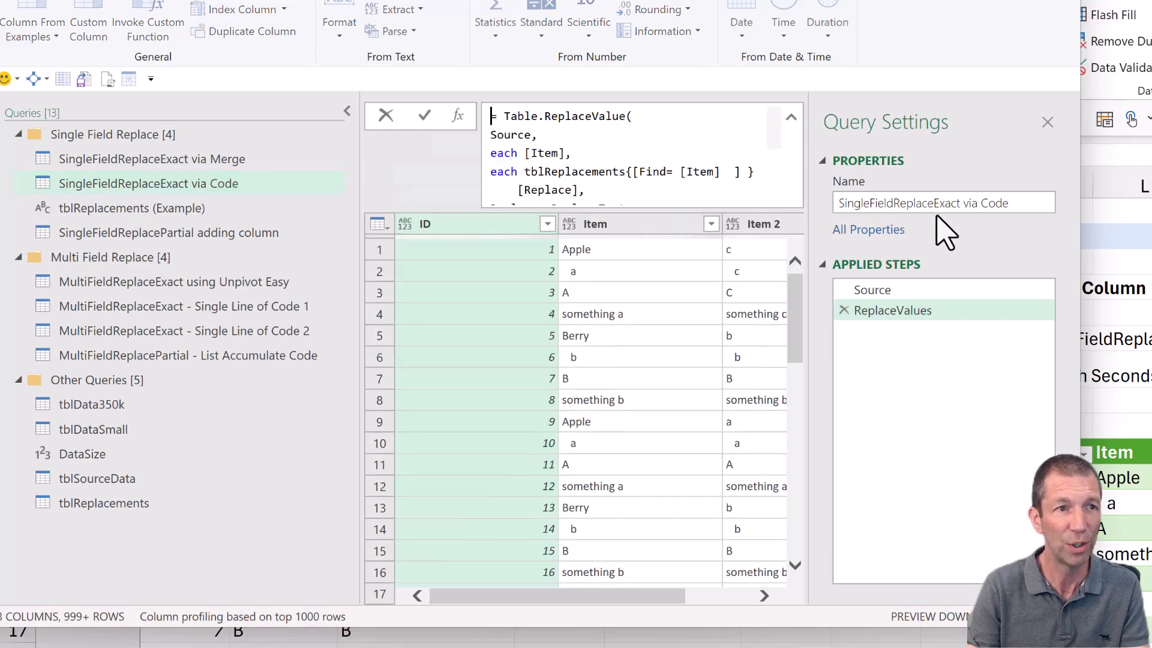
drag(1080, 270, 1151, 270)
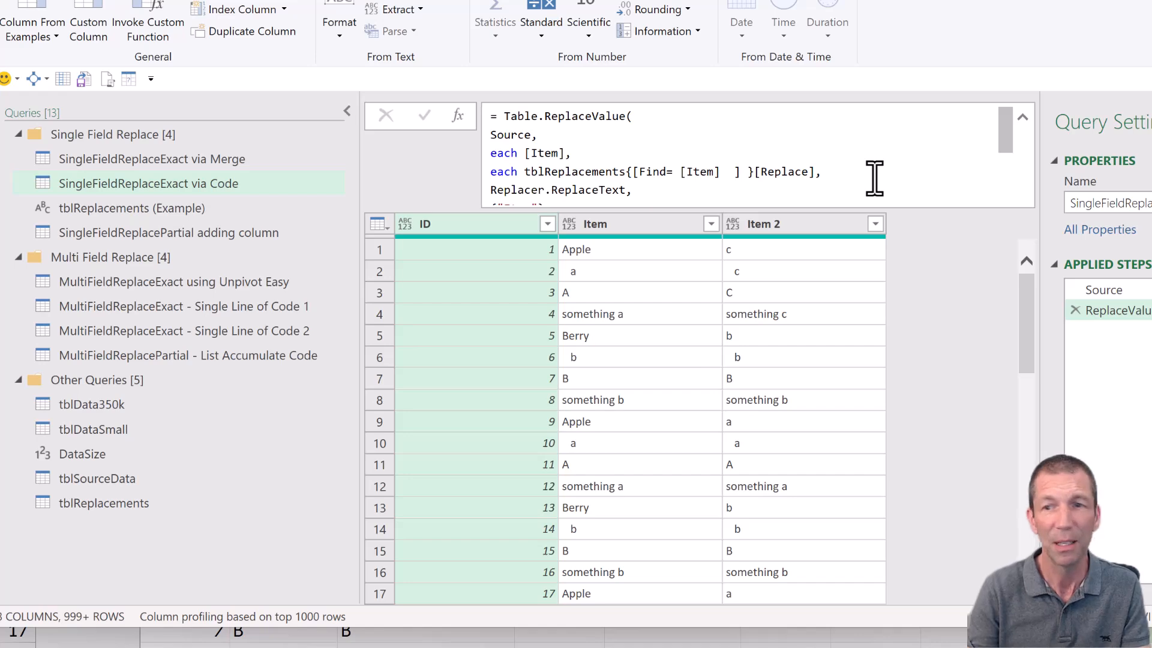
scroll(874, 178, down, 1)
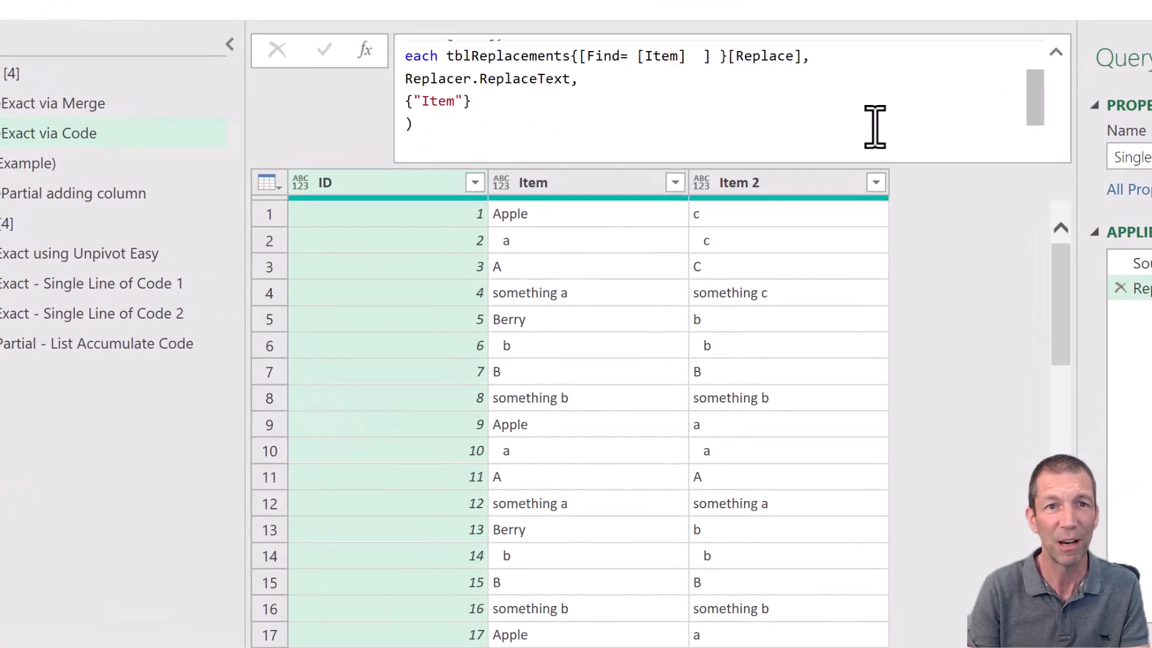
scroll(875, 127, up, 1)
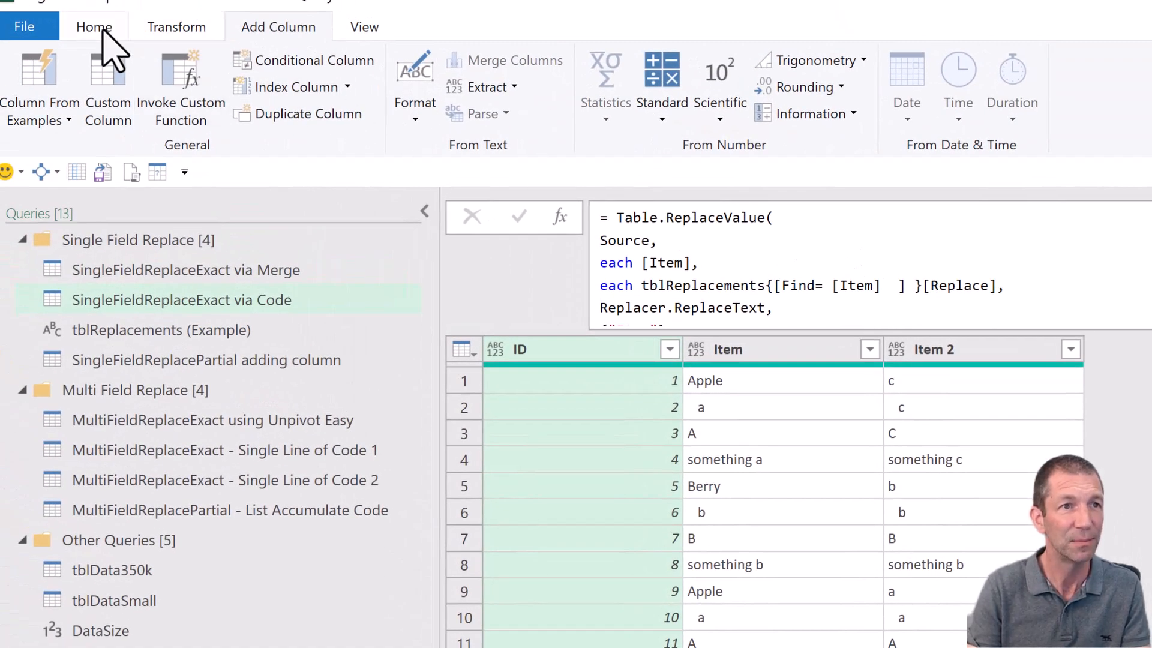
Show the SingleFieldReplaceExact via Code query in the Advanced Editor and examine Table.ReplaceValue and its Source argument
click(101, 27)
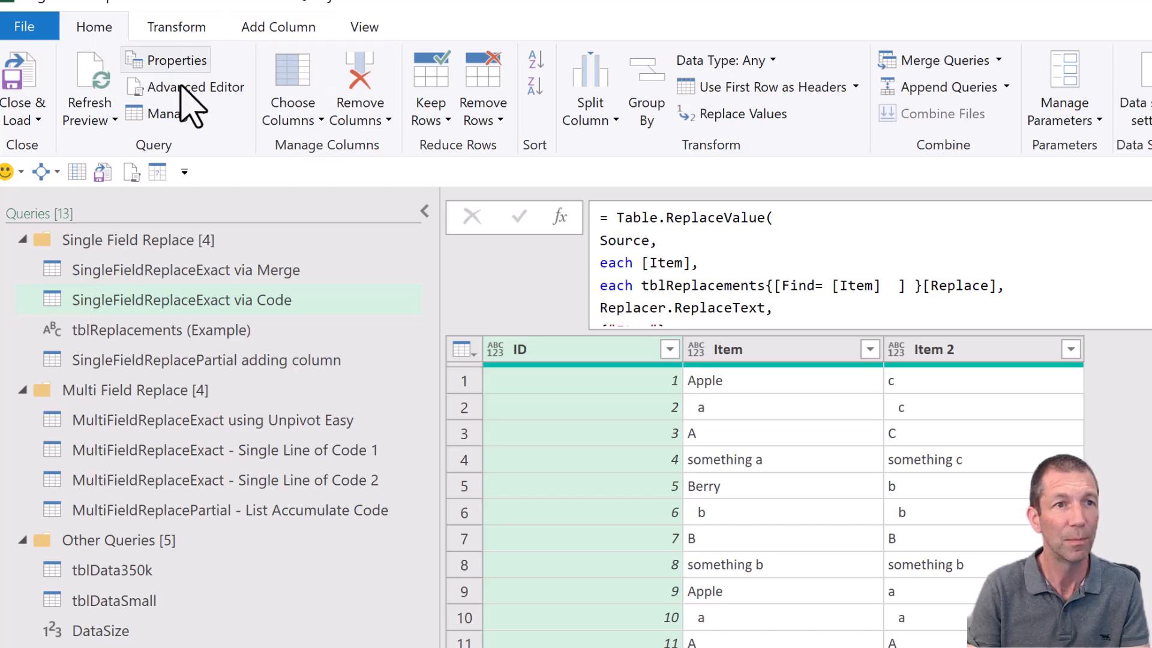
click(180, 89)
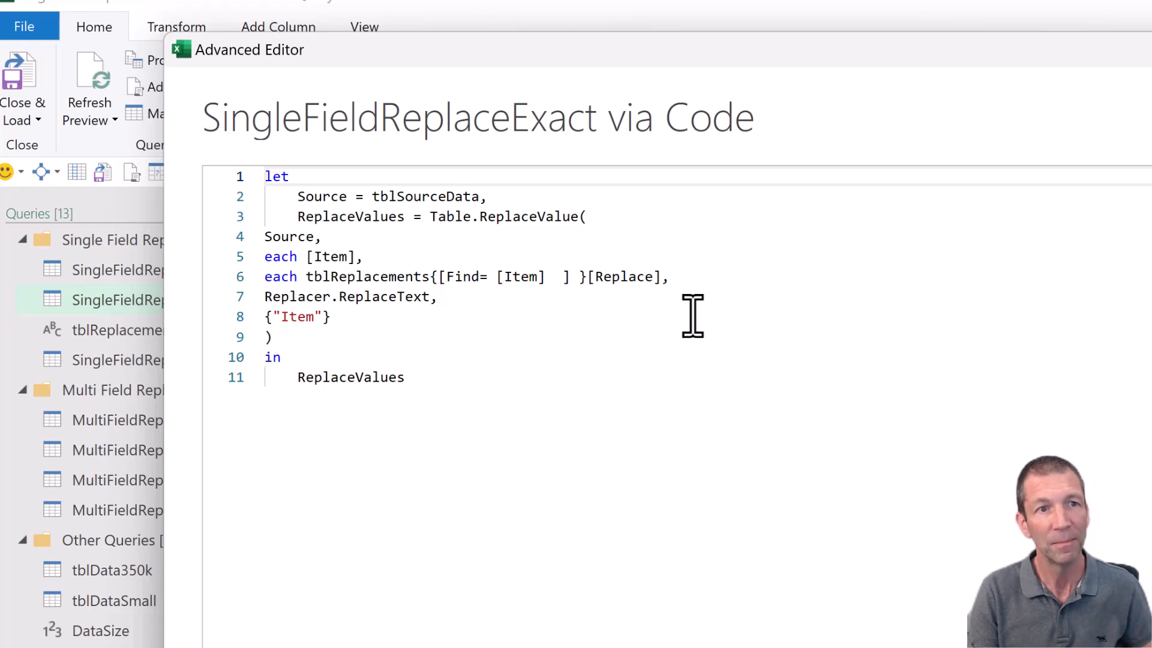
click(558, 363)
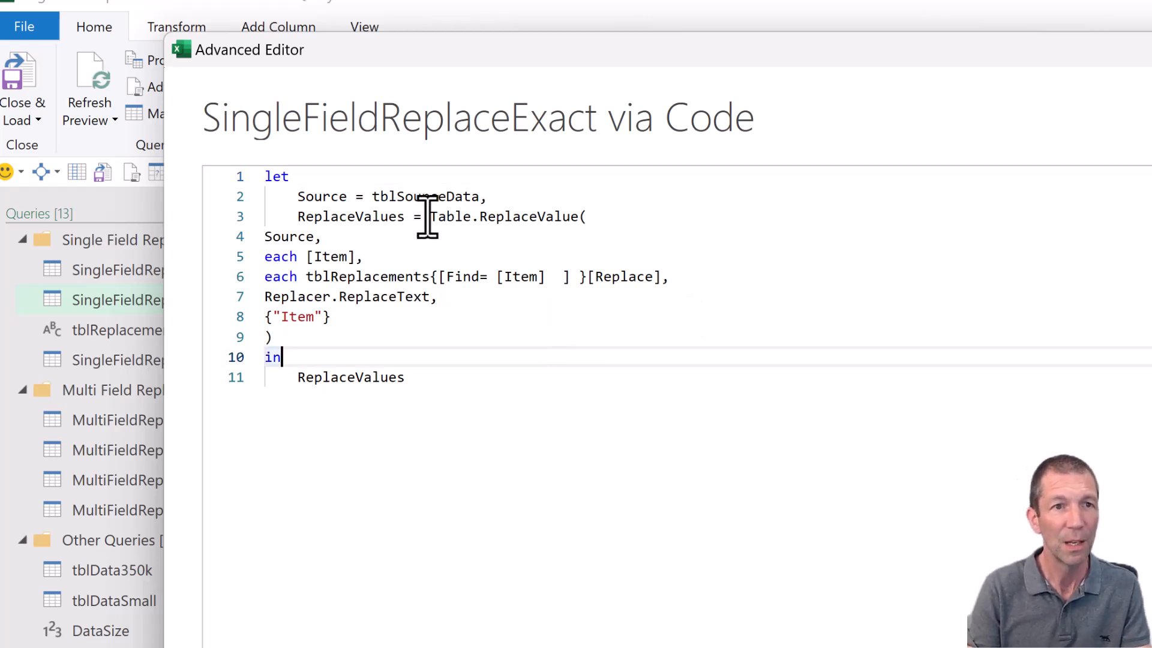
drag(429, 217, 577, 218)
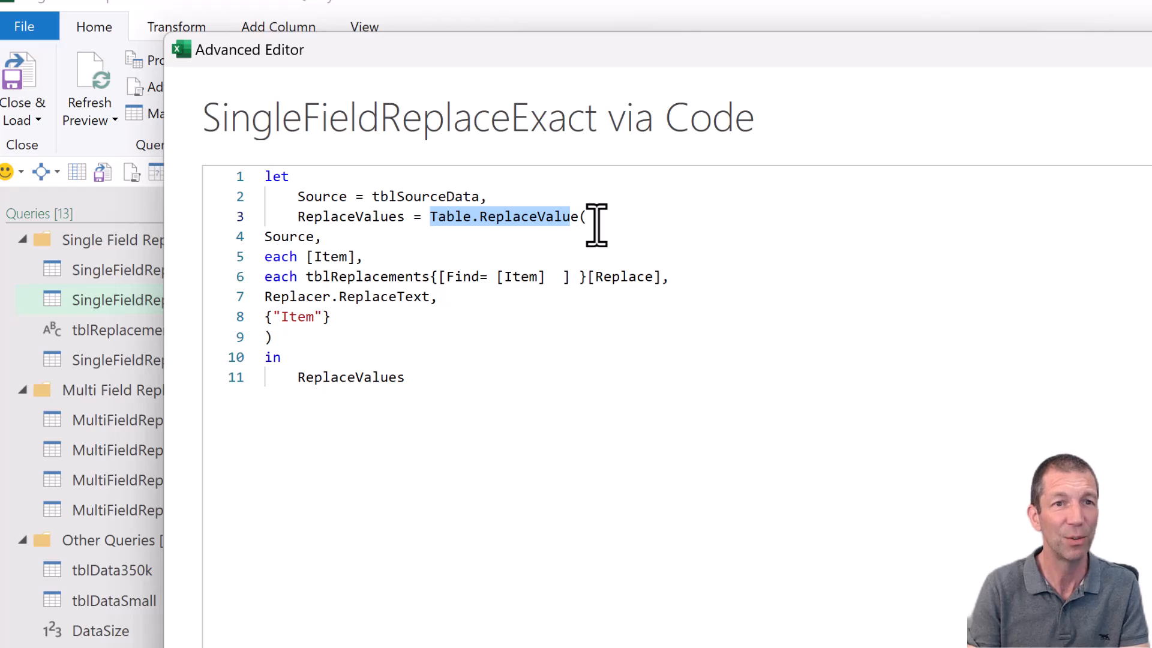
click(597, 225)
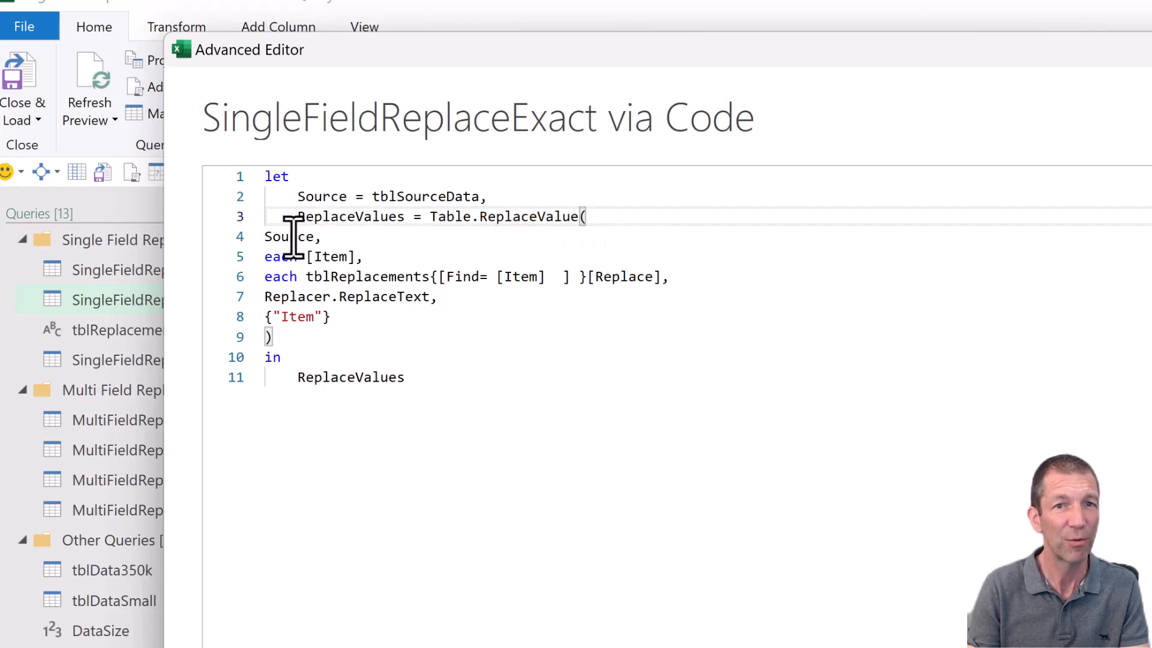
double_click(294, 237)
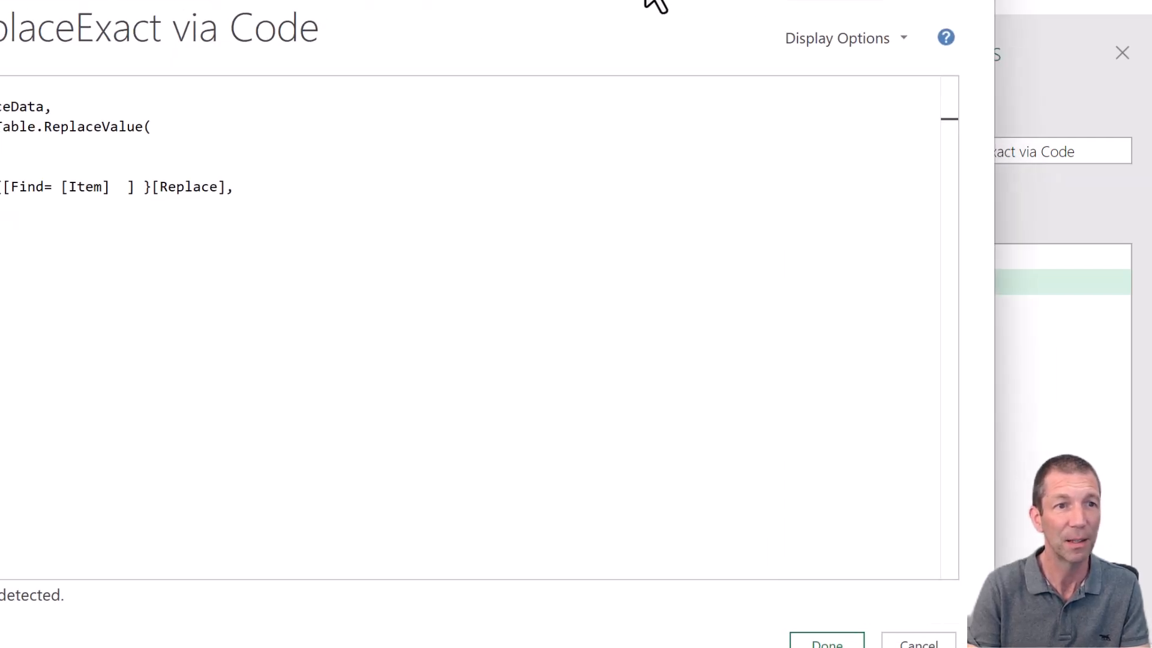
drag(540, 2, 785, 14)
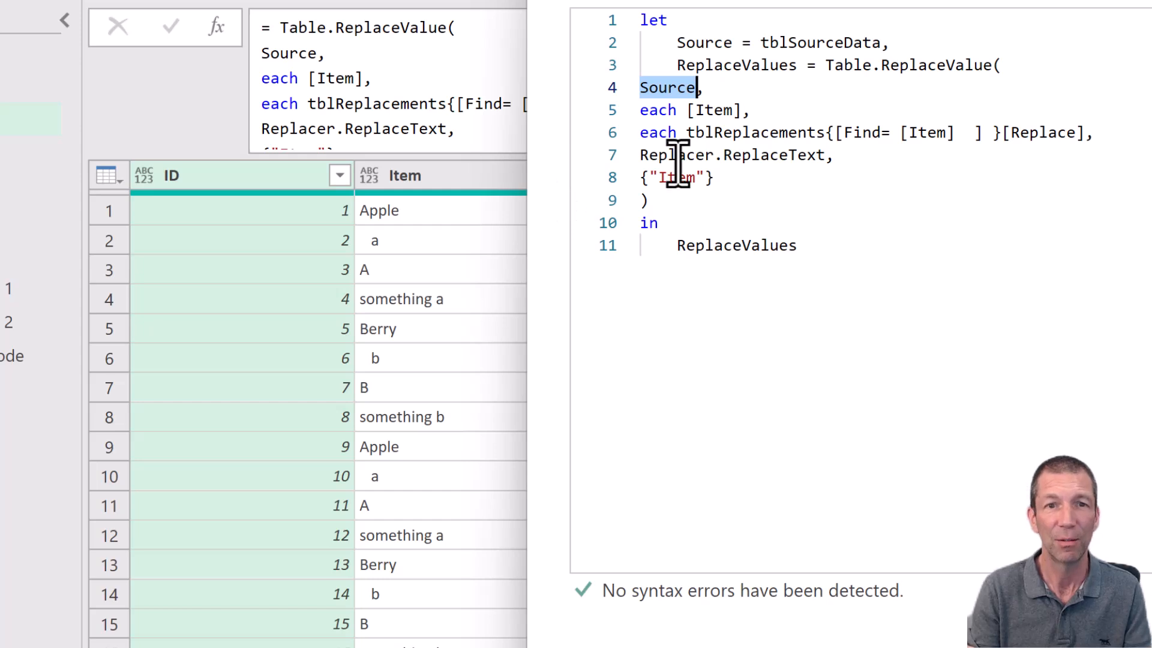
Compare the tblReplacements (Example) lookup with the tblReplacements table and the SingleFieldReplaceExact via Code formula
mouse_move(805, 153)
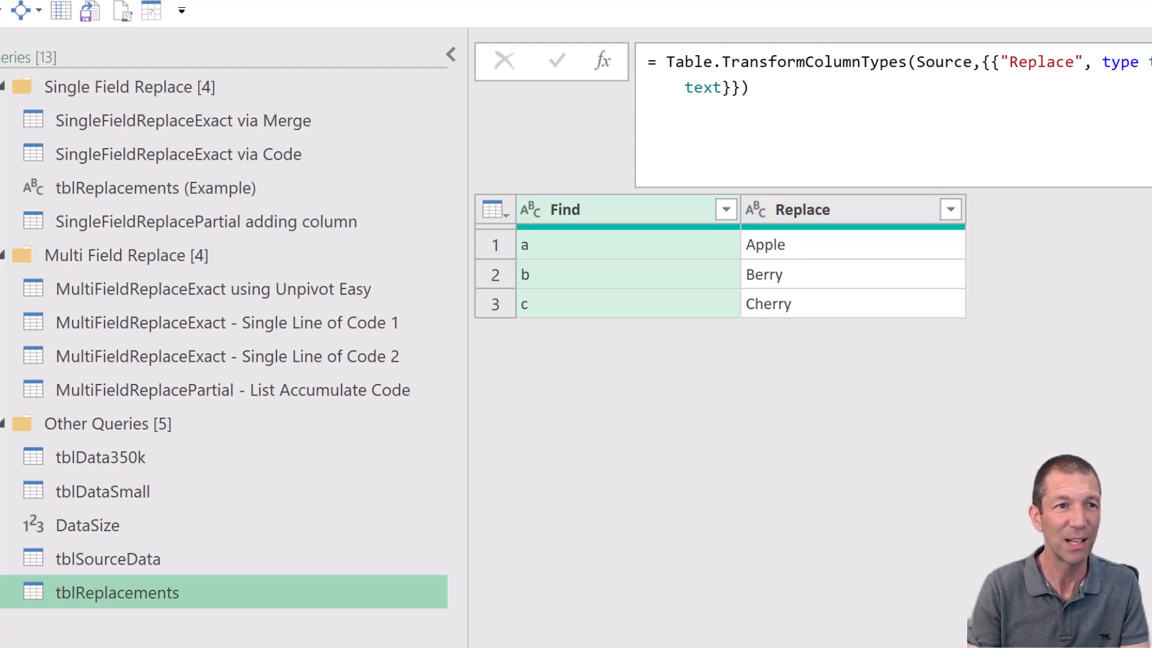
click(137, 188)
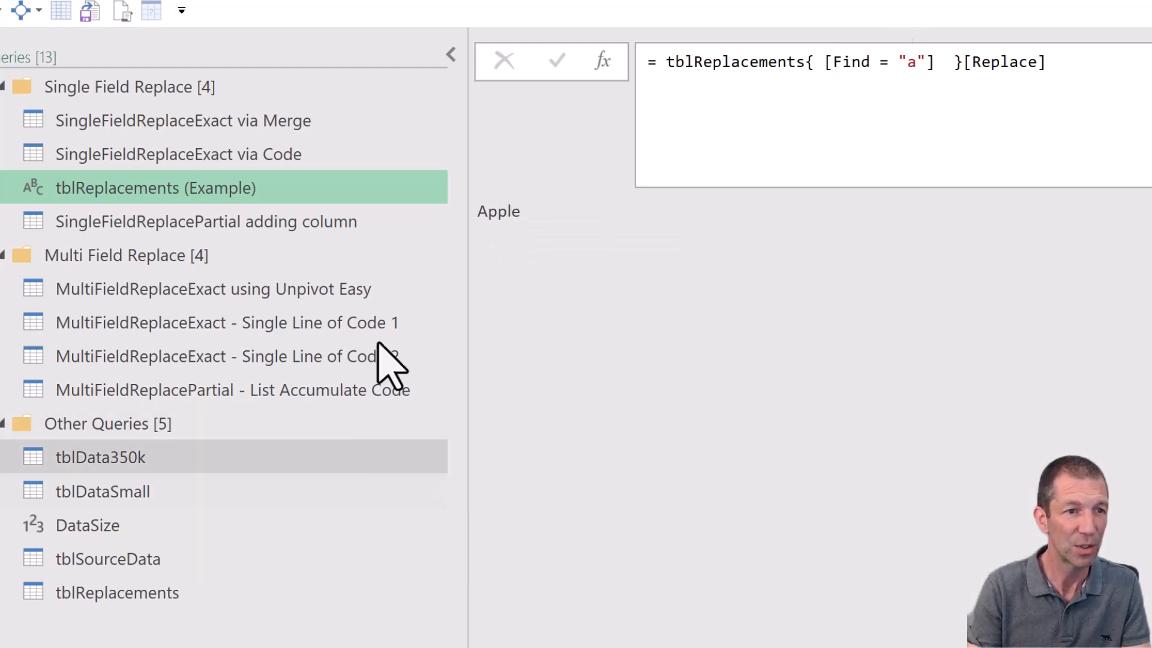
click(116, 593)
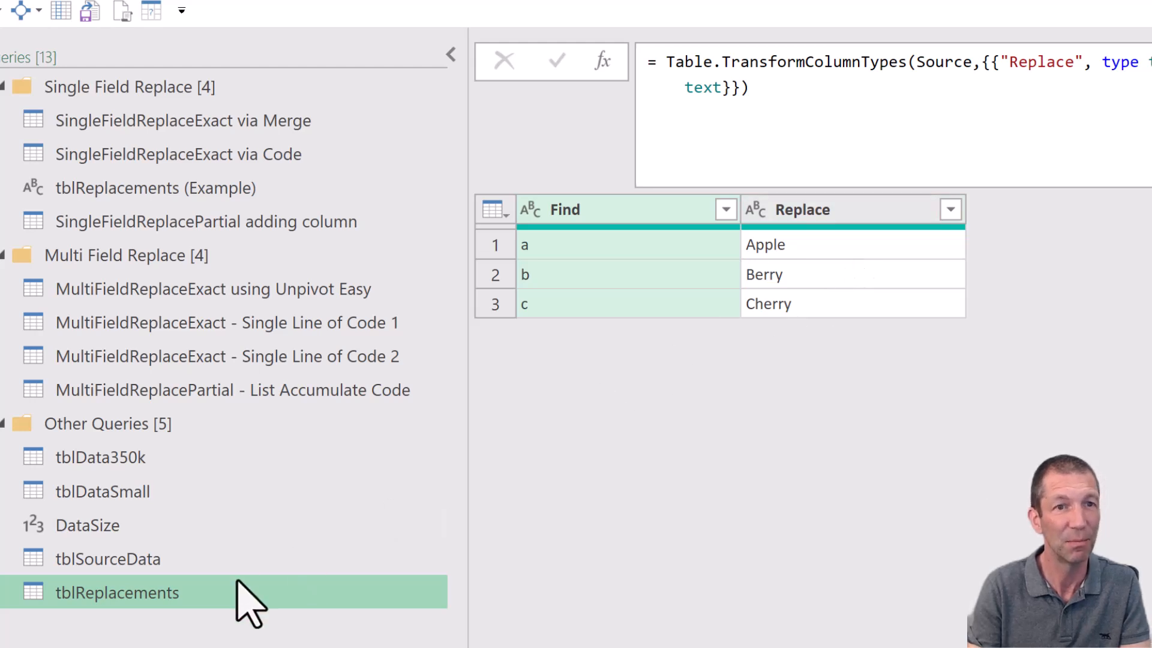
click(230, 187)
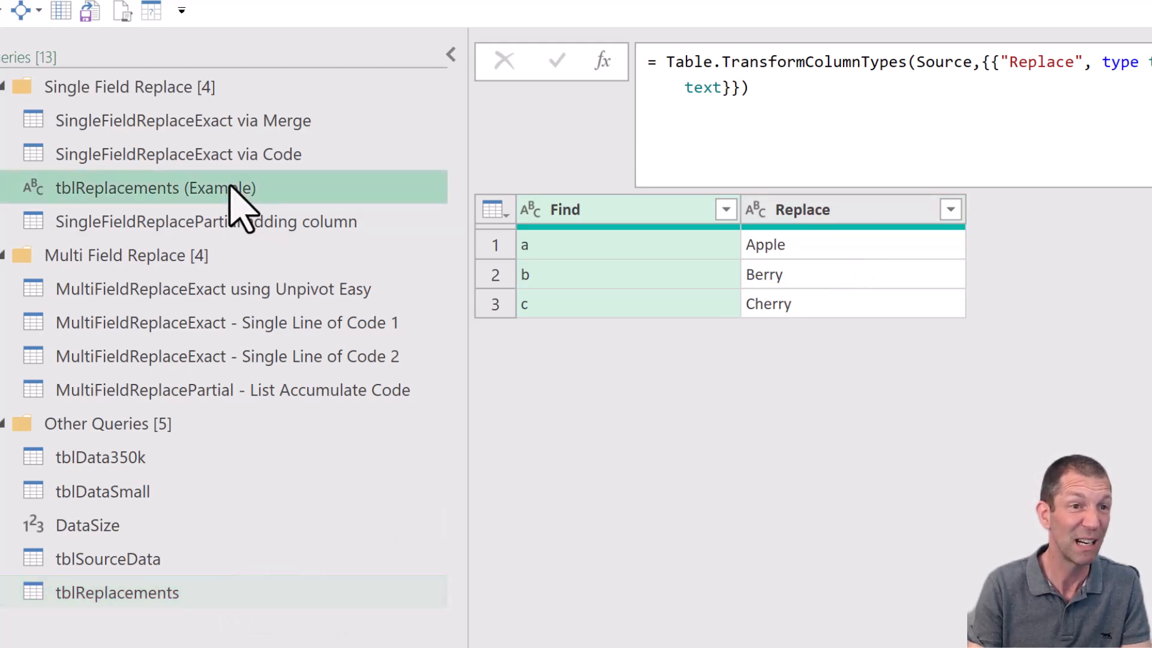
click(237, 161)
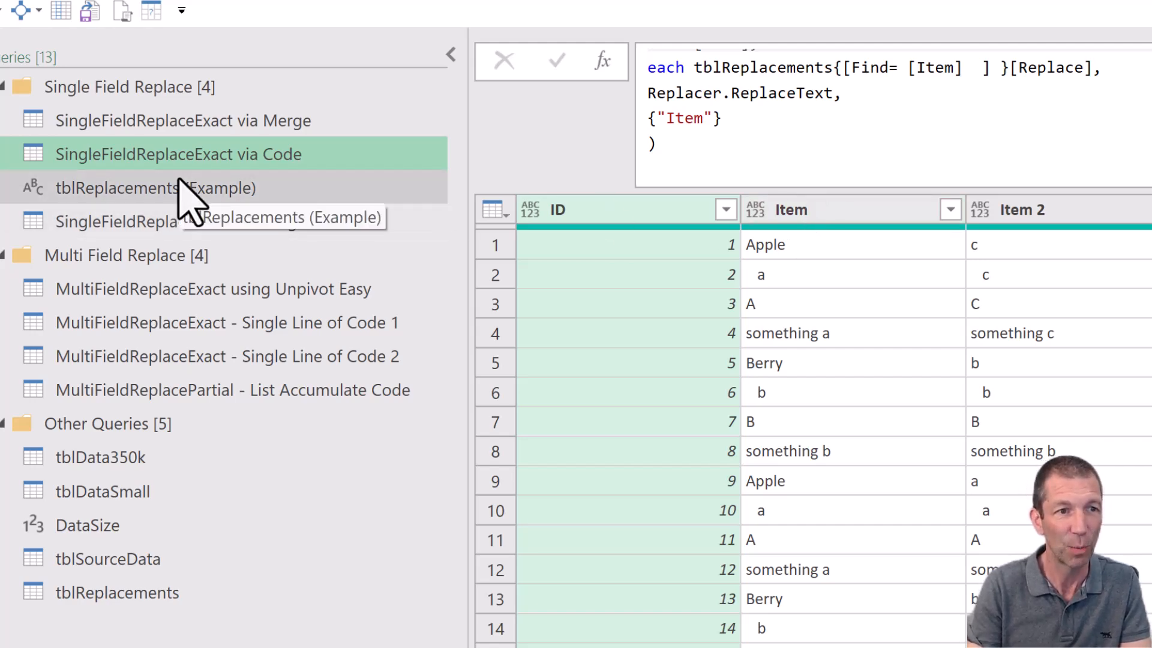
Examine the refresh time of the SingleFieldReplacePartial adding column query and the custom column formula in its Added Custom step
click(172, 219)
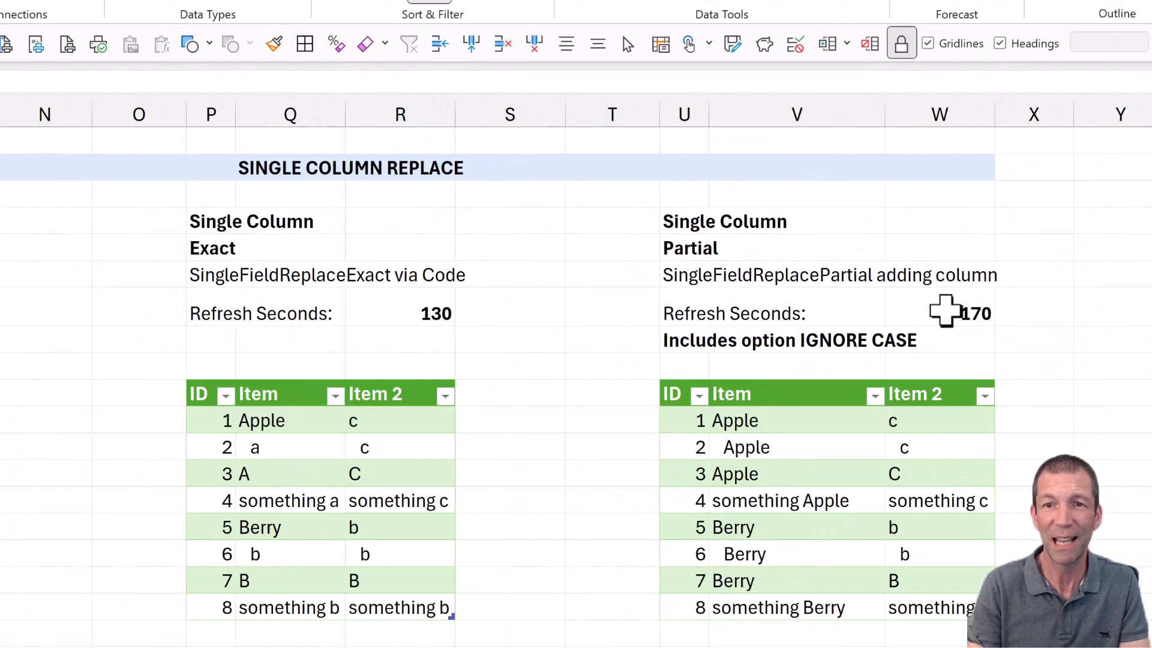
click(946, 310)
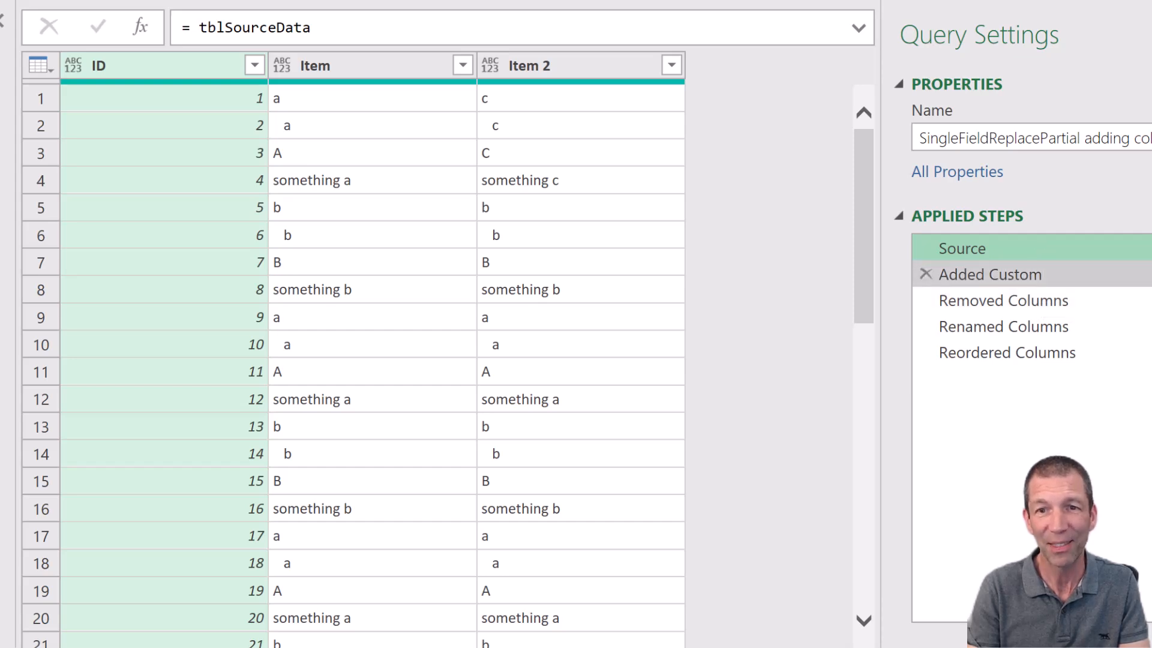
click(989, 274)
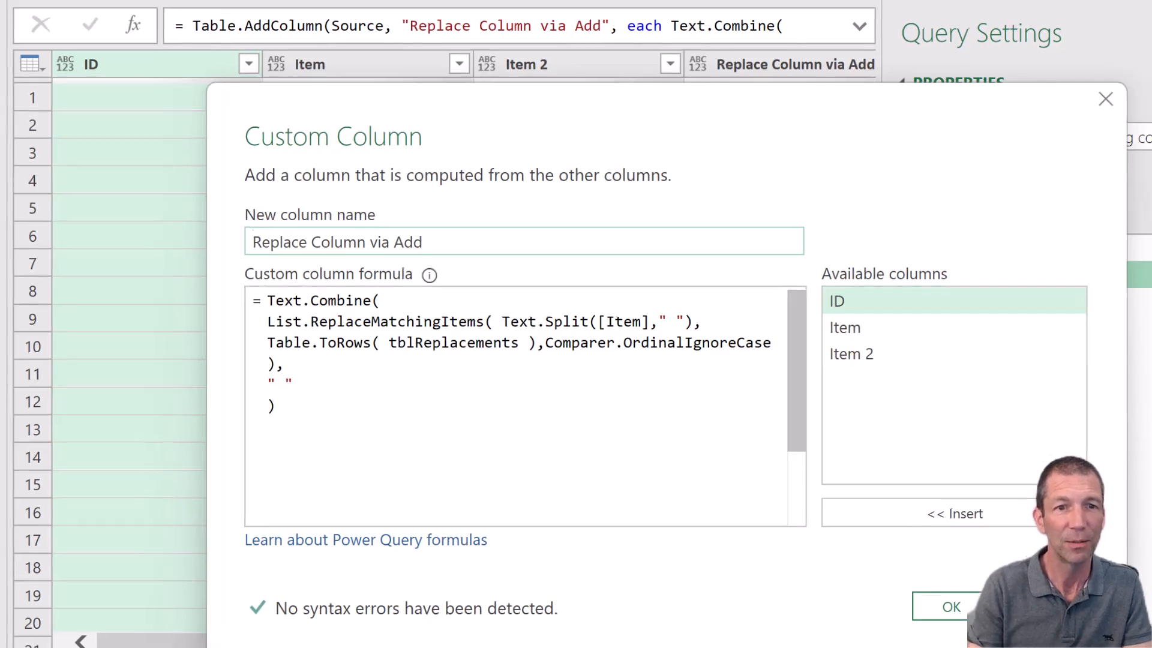
Put the Text.Split and Table.ToRows arguments of List.ReplaceMatchingItems on separate lines in the custom column formula
click(300, 324)
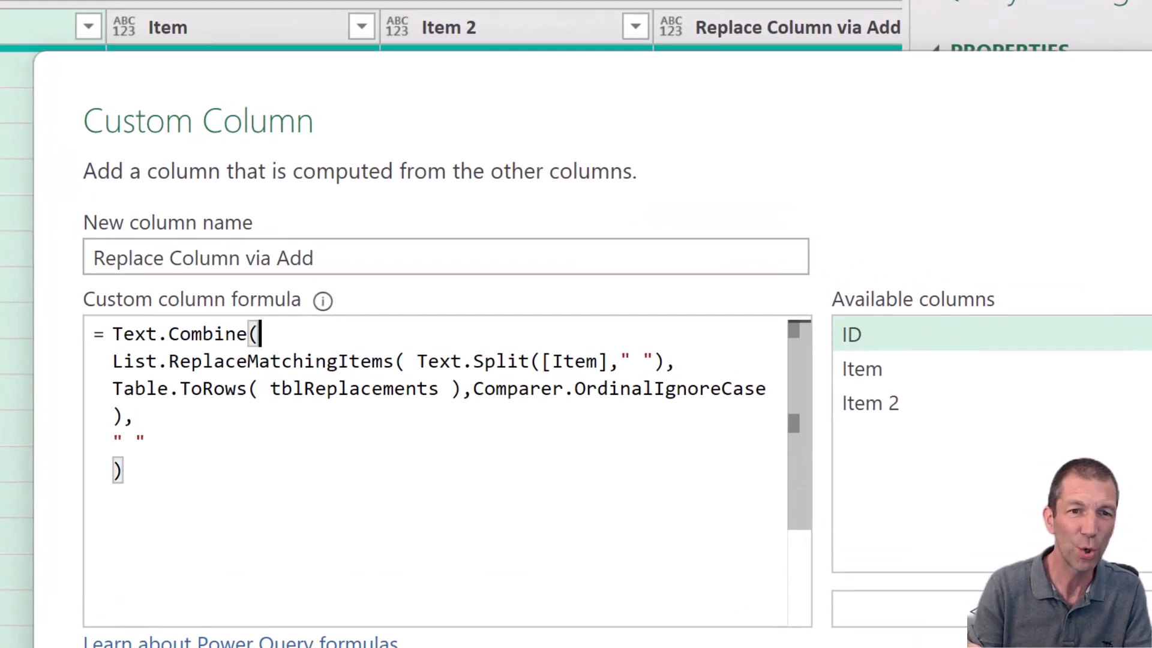
click(419, 361)
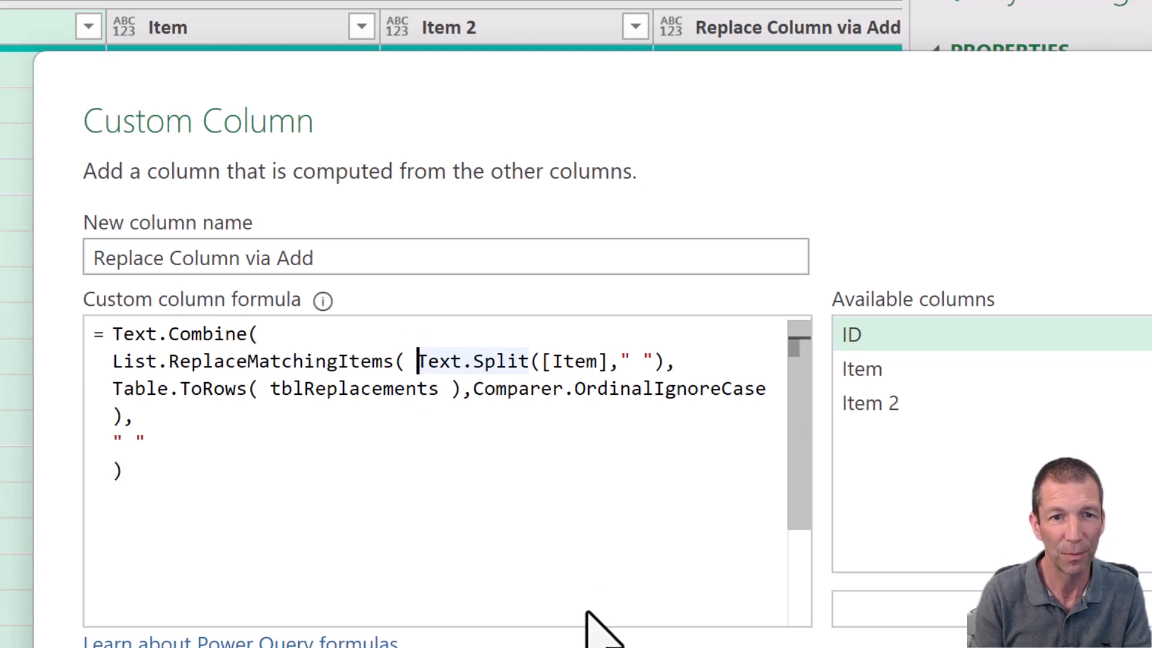
key(Return)
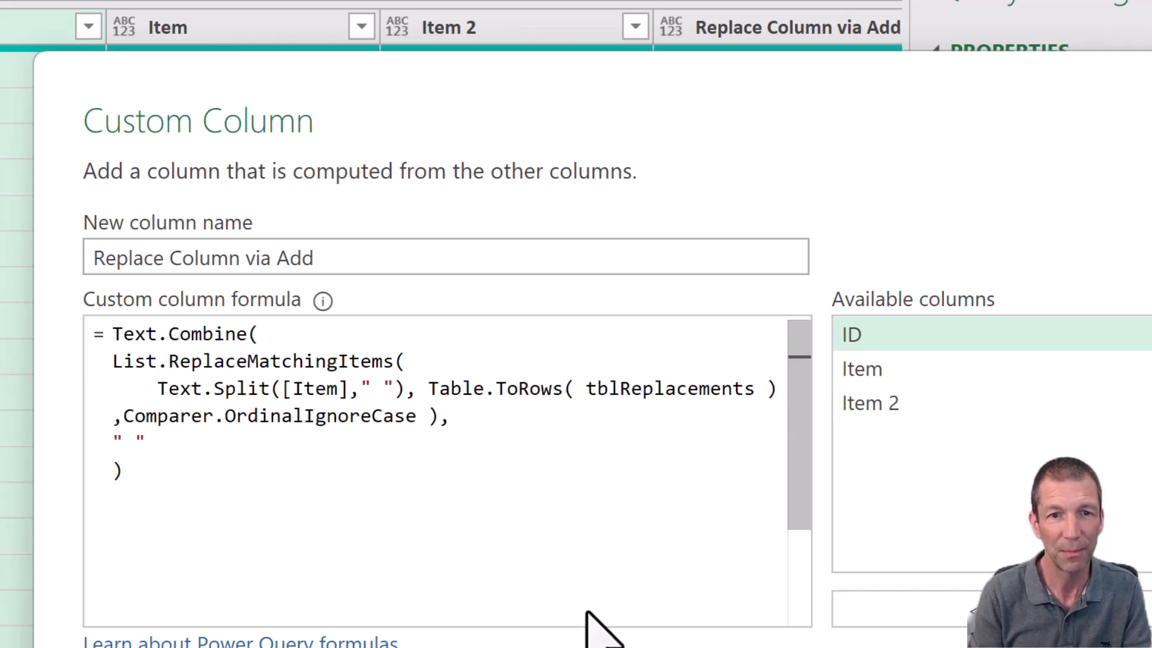
click(441, 389)
key(Return)
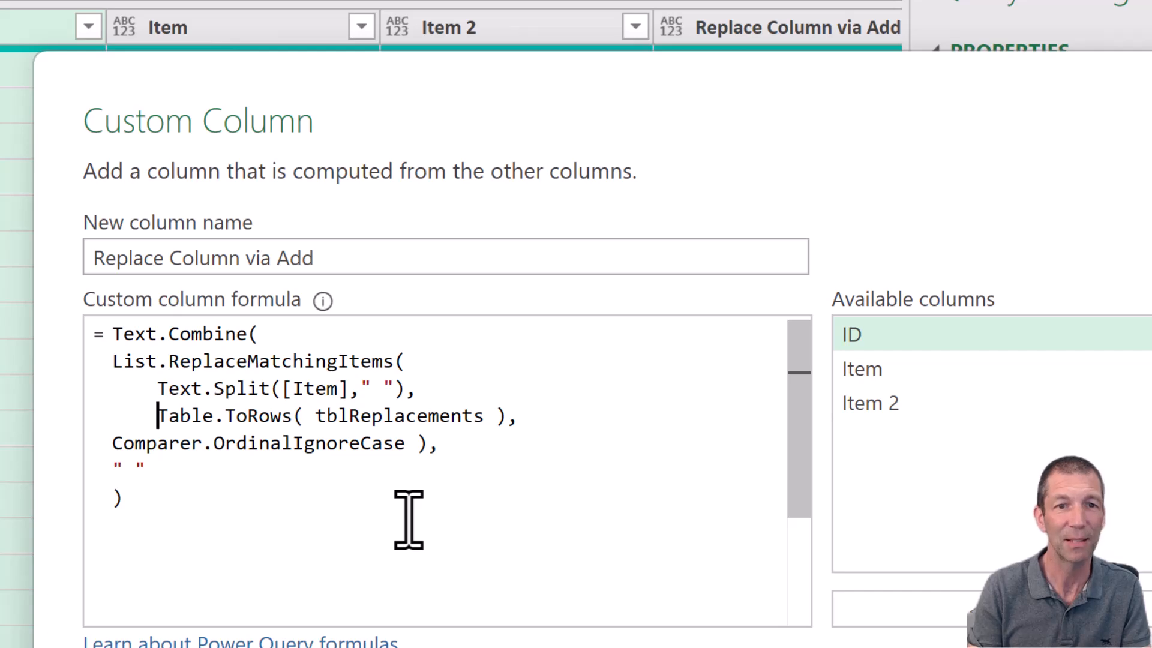
Examine the Text.Split argument against the Item column and read the List.ReplaceMatchingItems signature in the custom column formula
drag(469, 67, 823, 2)
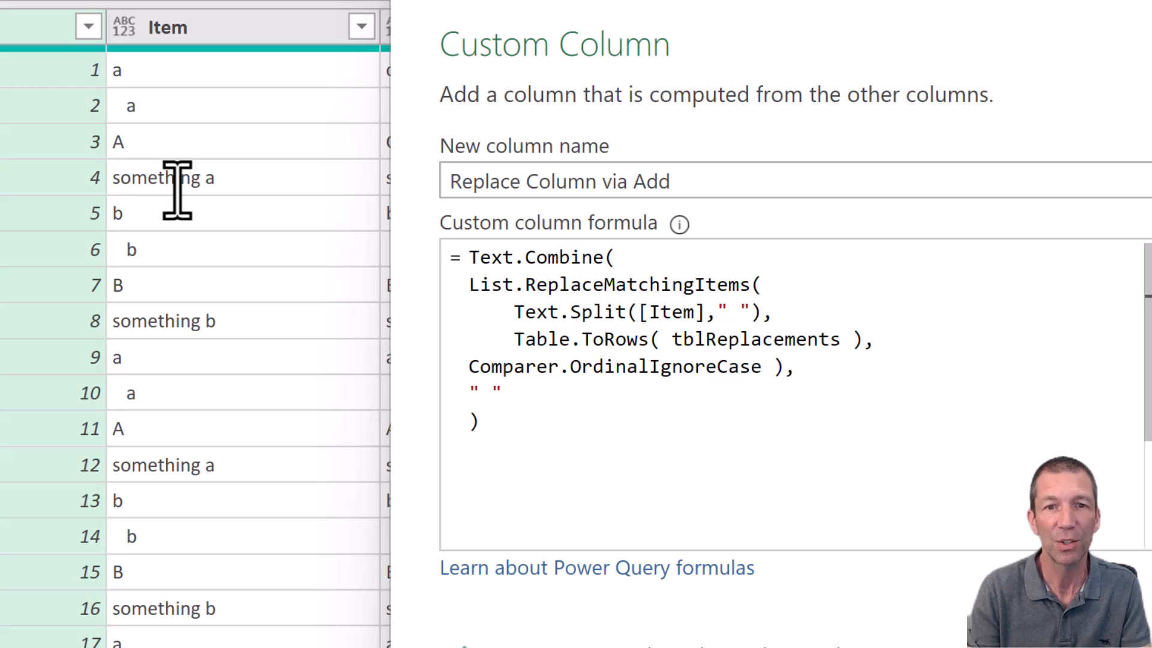
drag(504, 312, 768, 309)
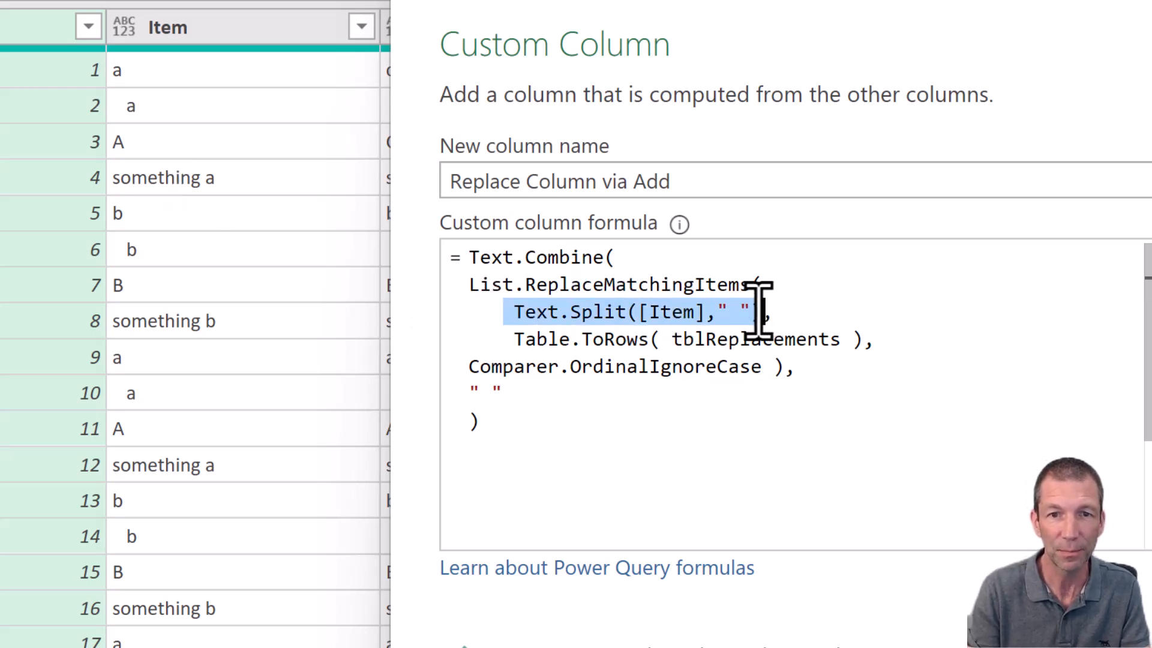
drag(480, 286, 758, 278)
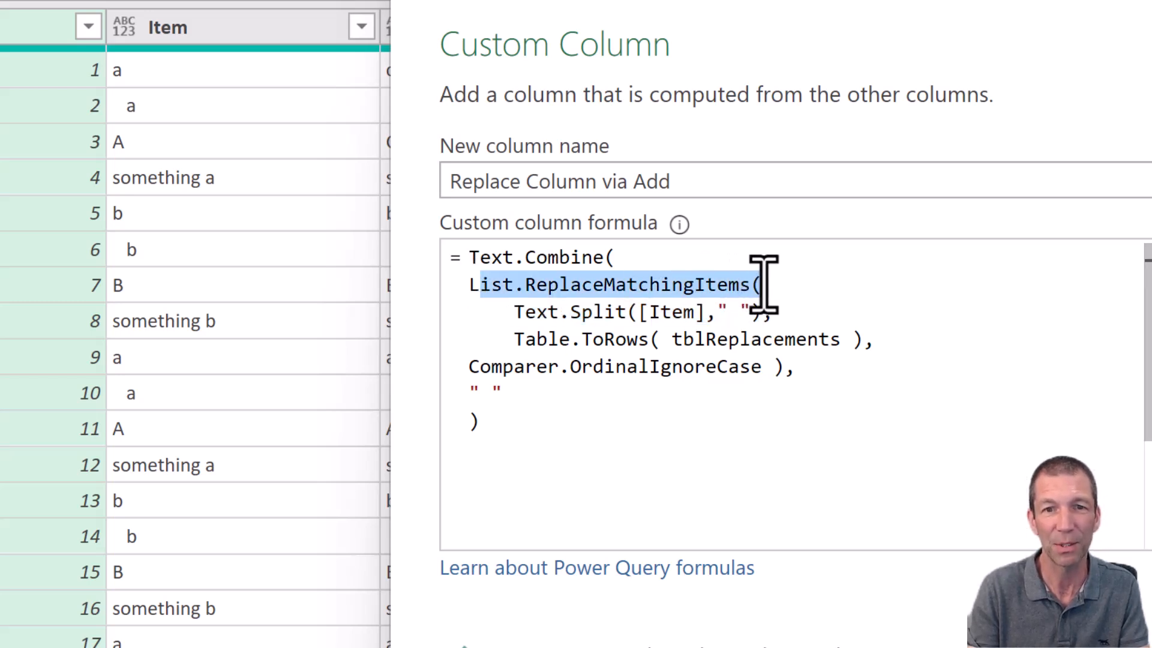
click(775, 283)
key(BackSpace)
key(BackSpace)
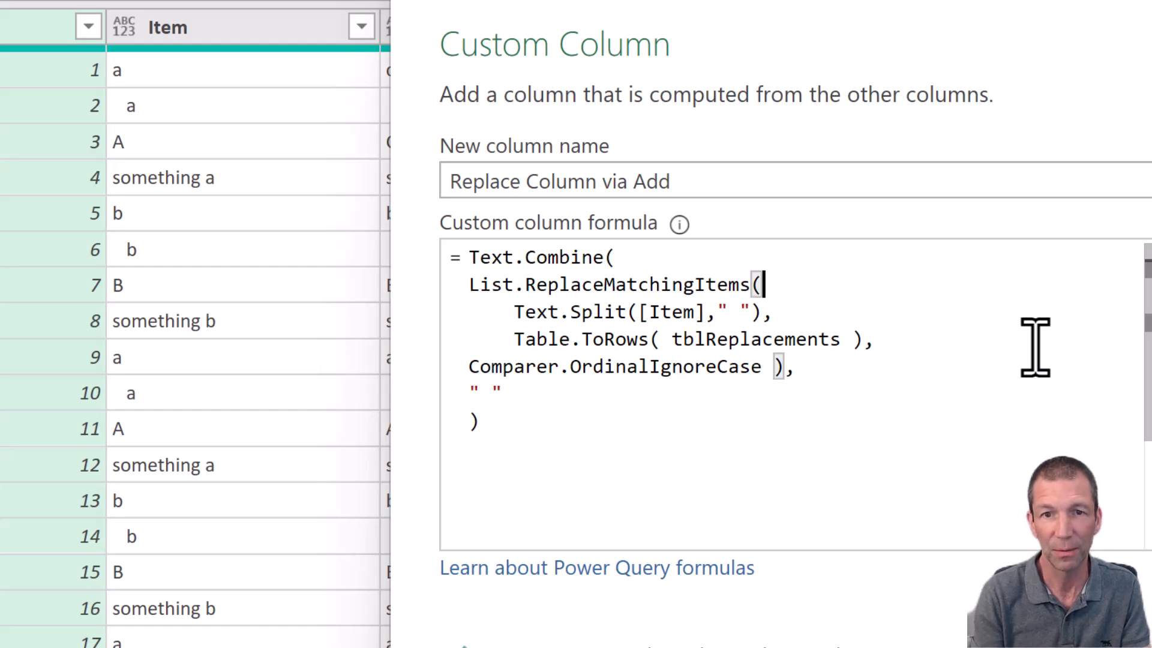
text(()
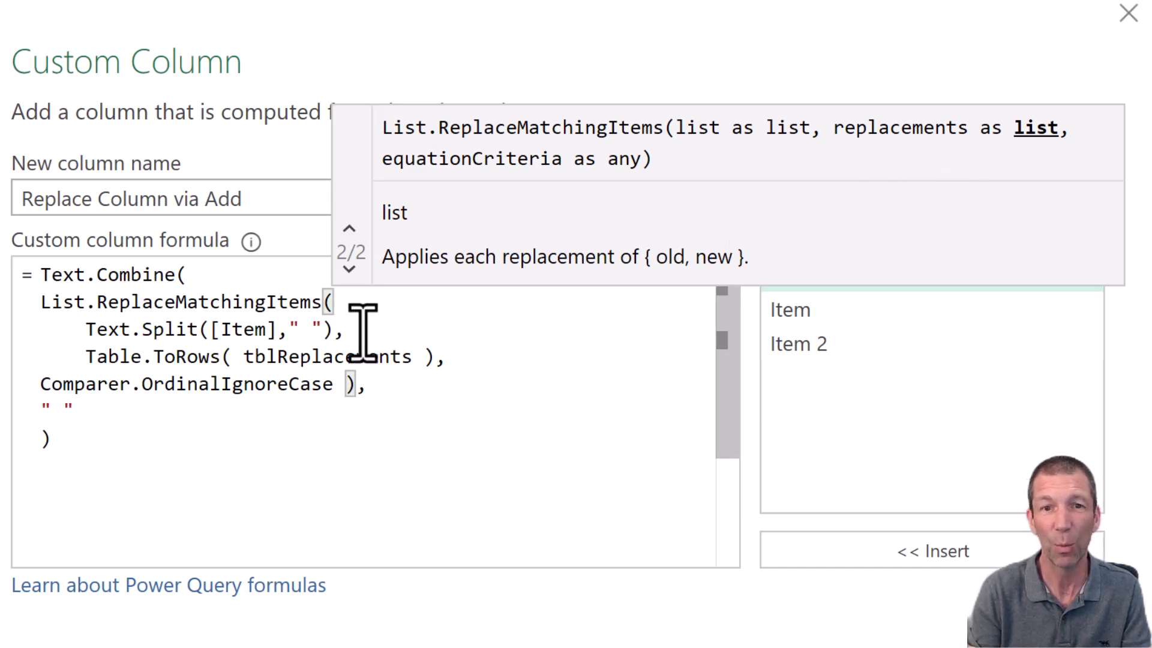
Copy the expression Table.ToRows( tblReplacements ) from the custom column formula and leave the dialog without saving changes
click(227, 374)
drag(75, 363, 431, 353)
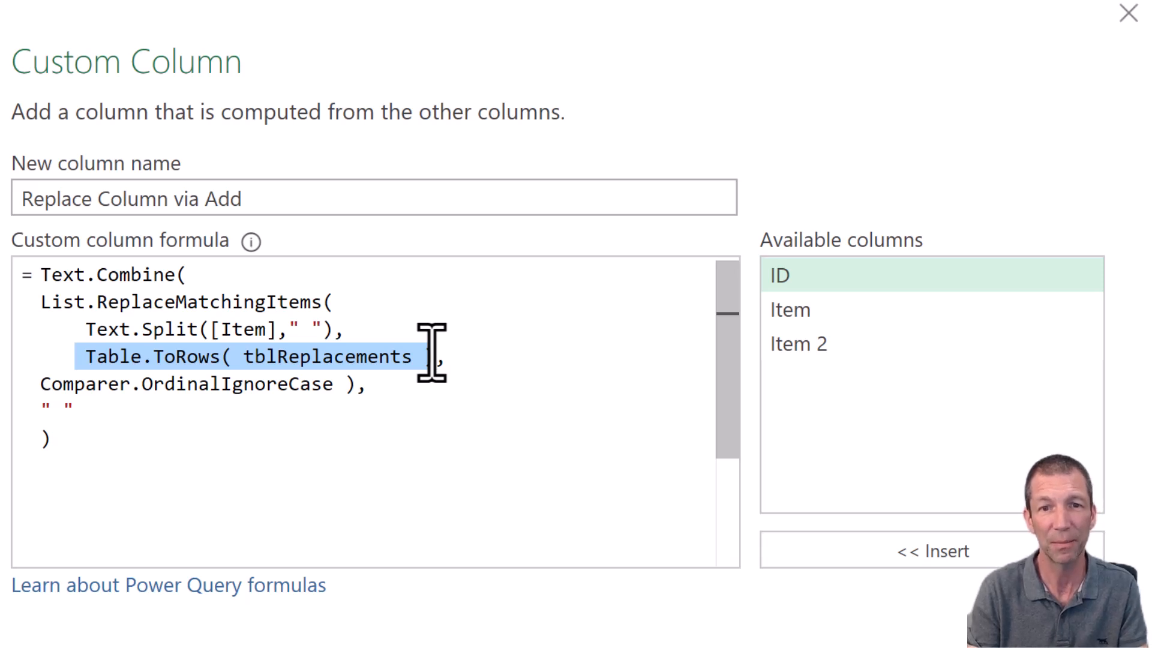
drag(431, 354, 437, 355)
key(ctrl+c)
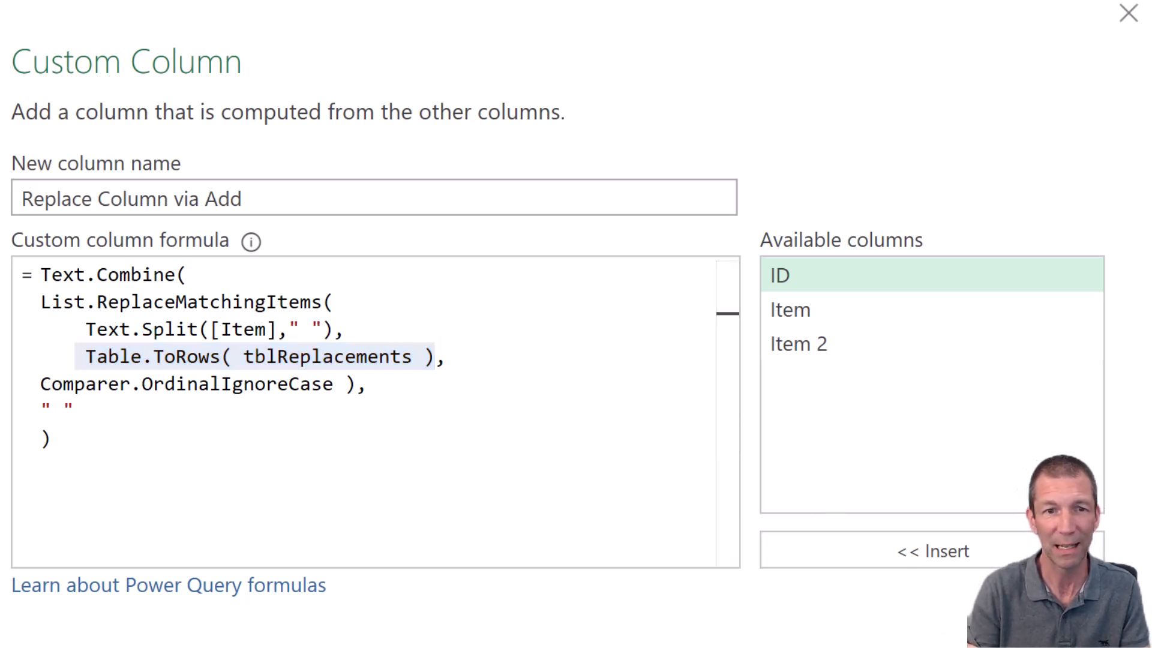
key(Escape)
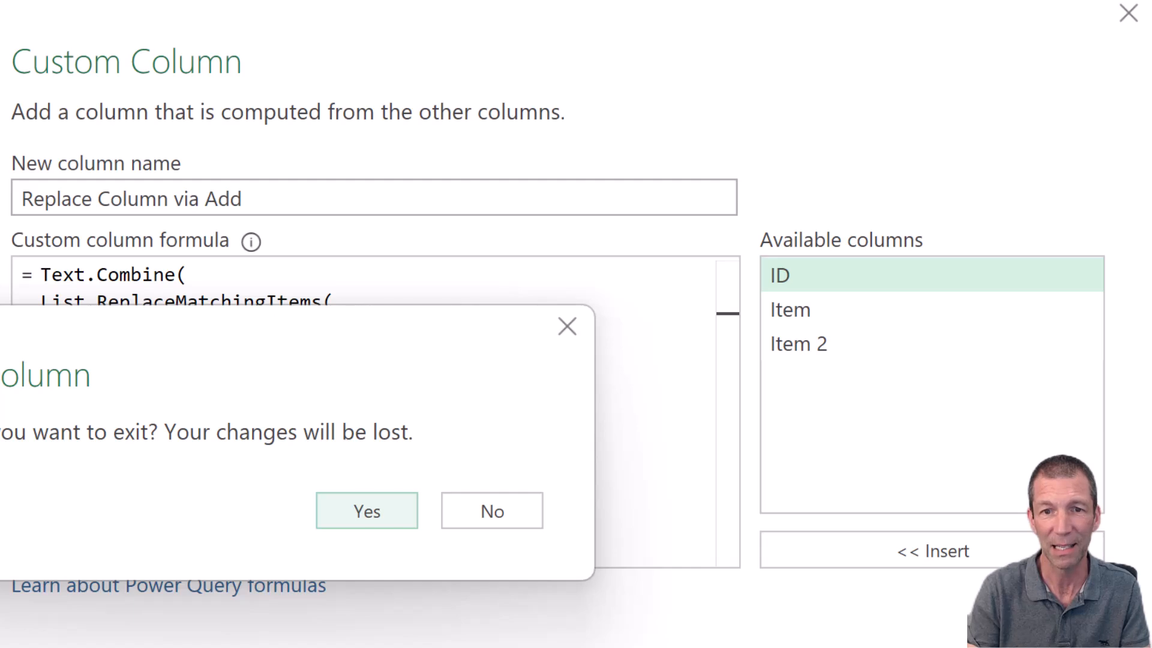
key(Escape)
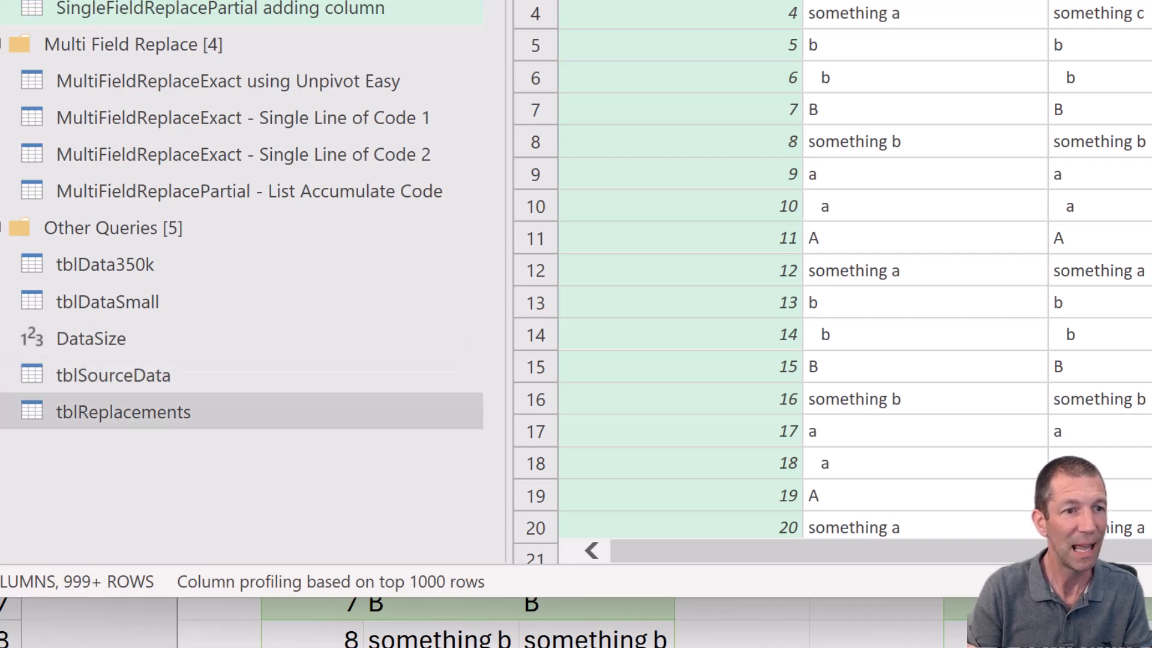
Create a reference query from tblReplacements and set its formula to = Table.ToRows( tblReplacements )
right_click(203, 409)
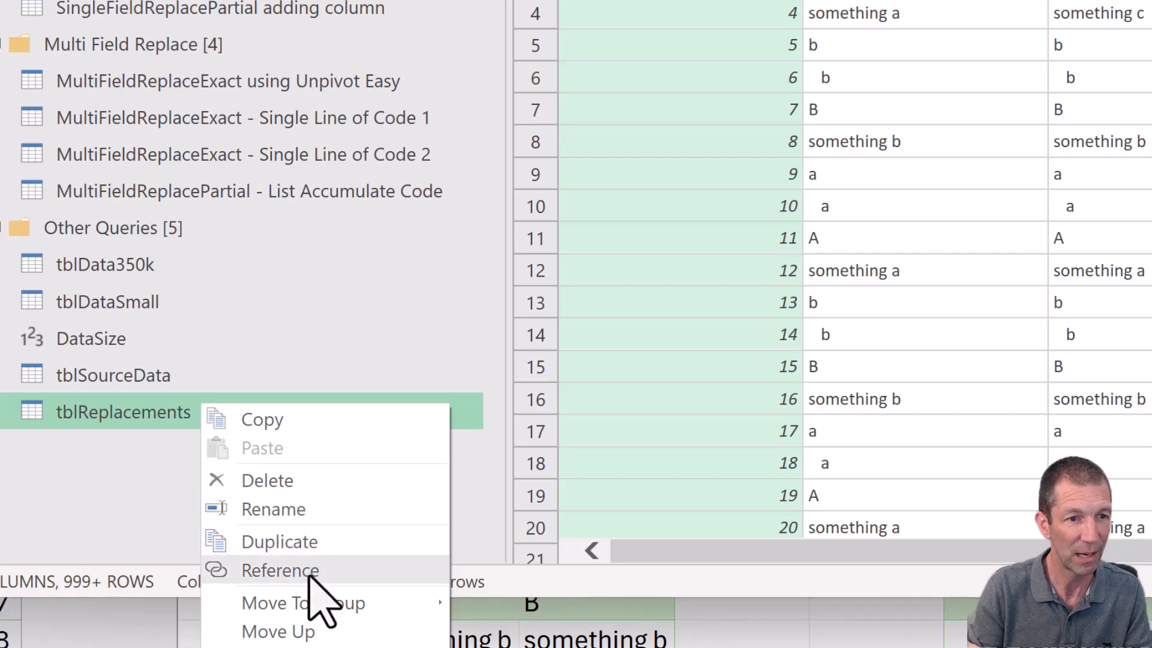
click(309, 571)
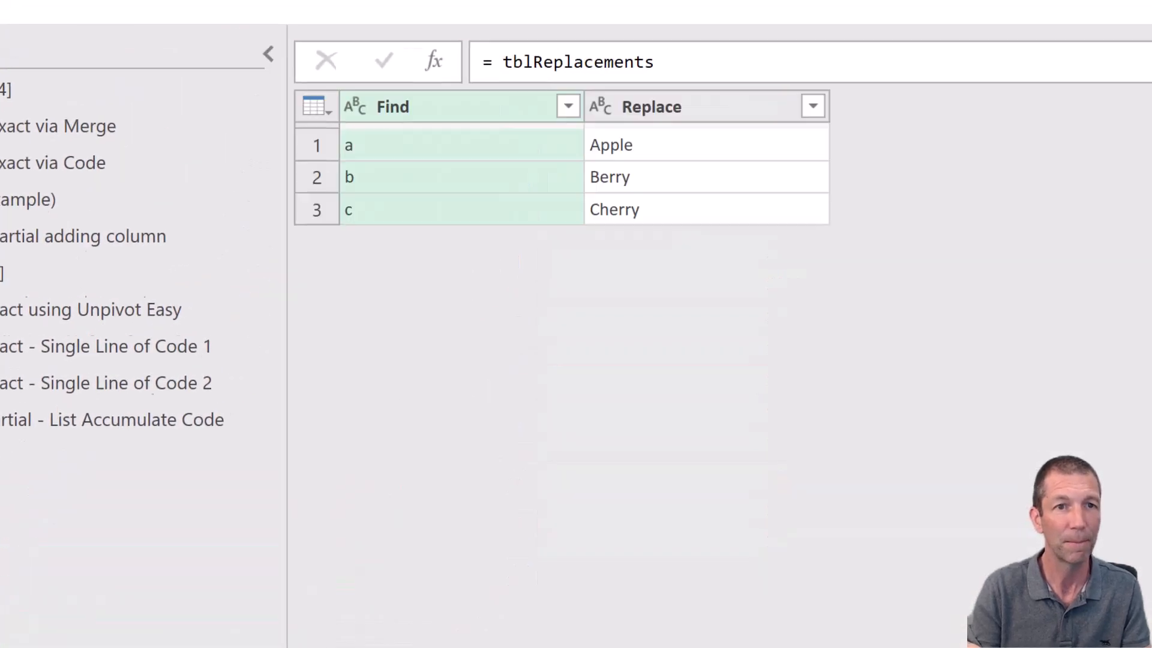
click(498, 56)
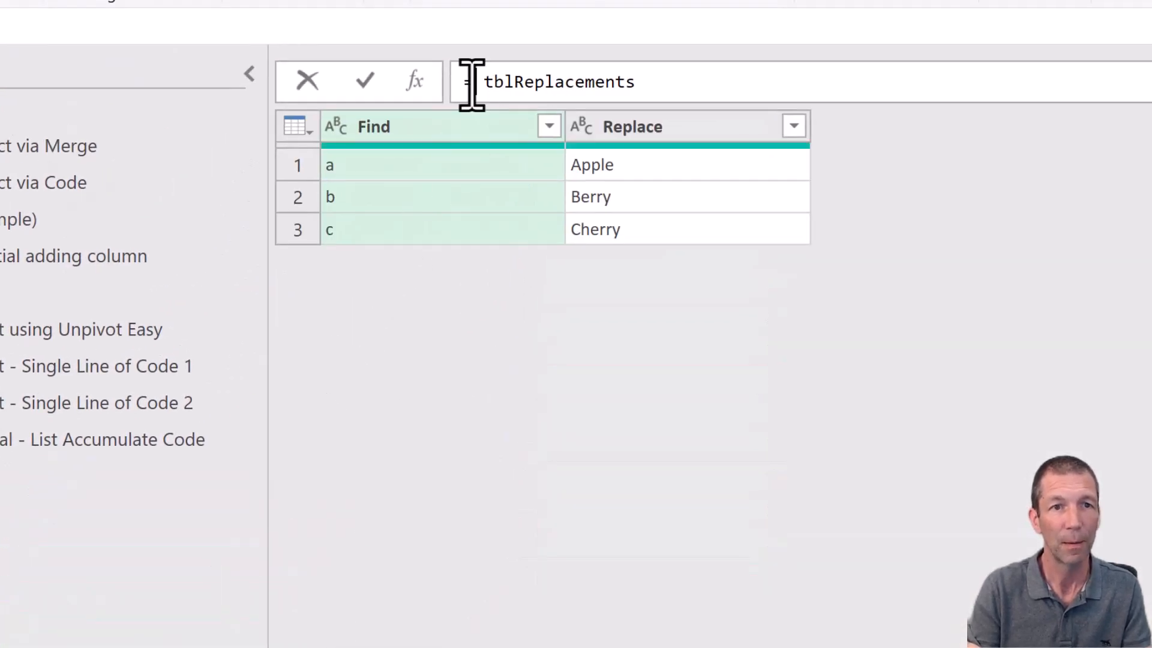
key(shift+End)
key(ctrl+v)
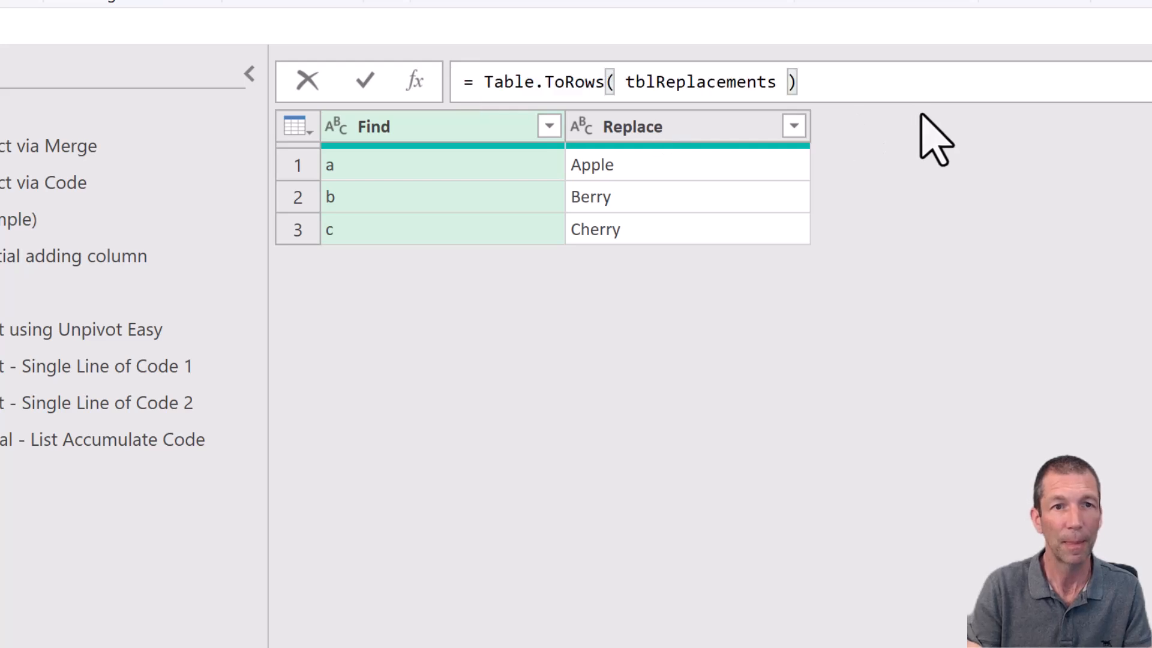
key(Return)
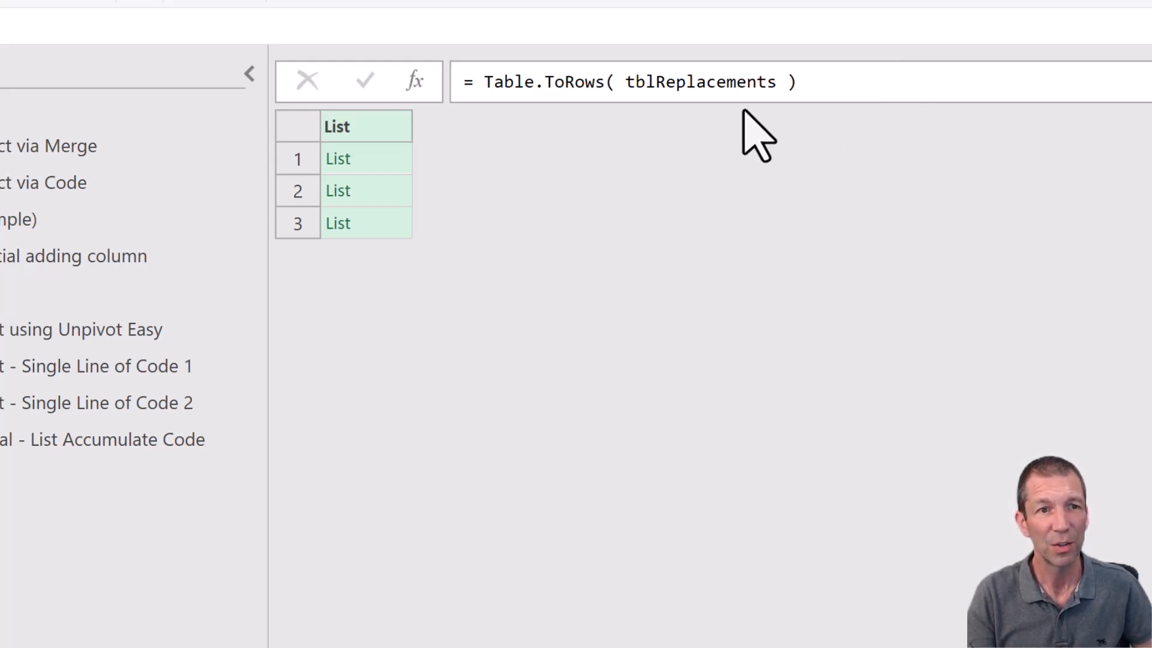
Preview the contents of each of the three row lists in an enlarged preview area
click(385, 159)
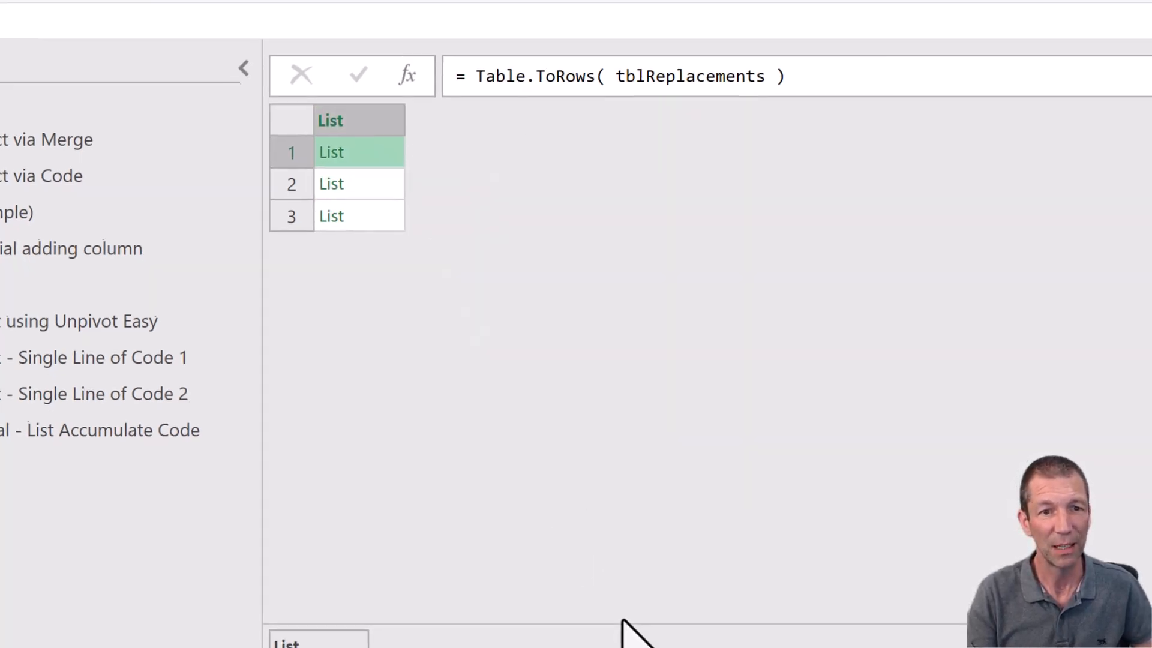
drag(631, 632, 619, 531)
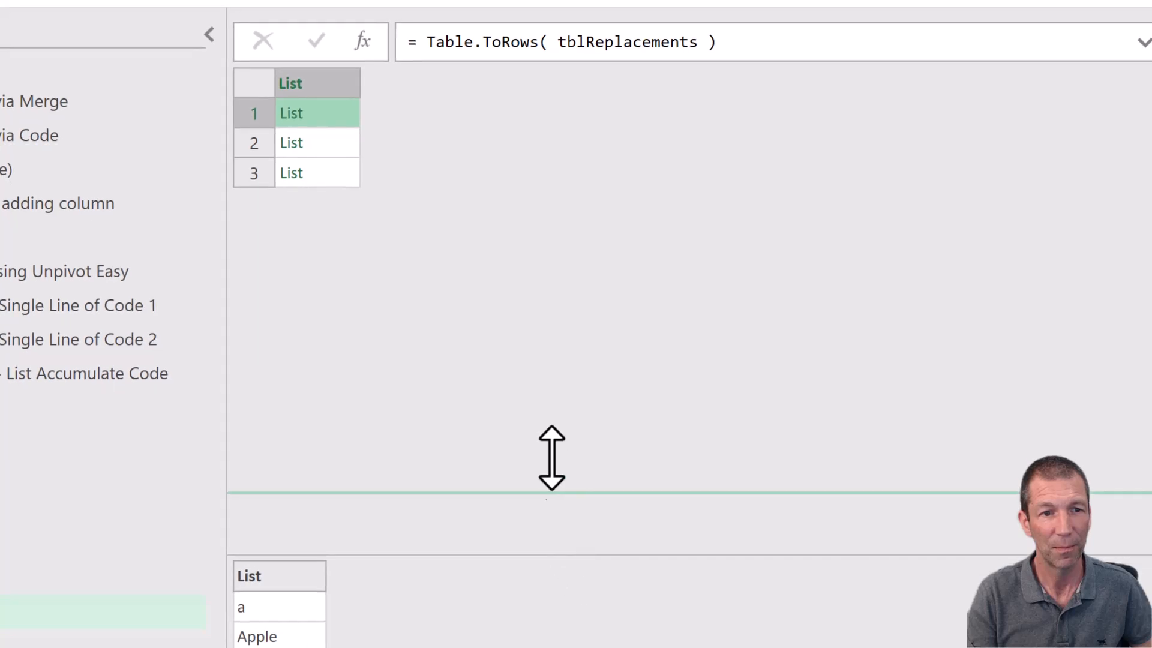
drag(551, 457, 548, 349)
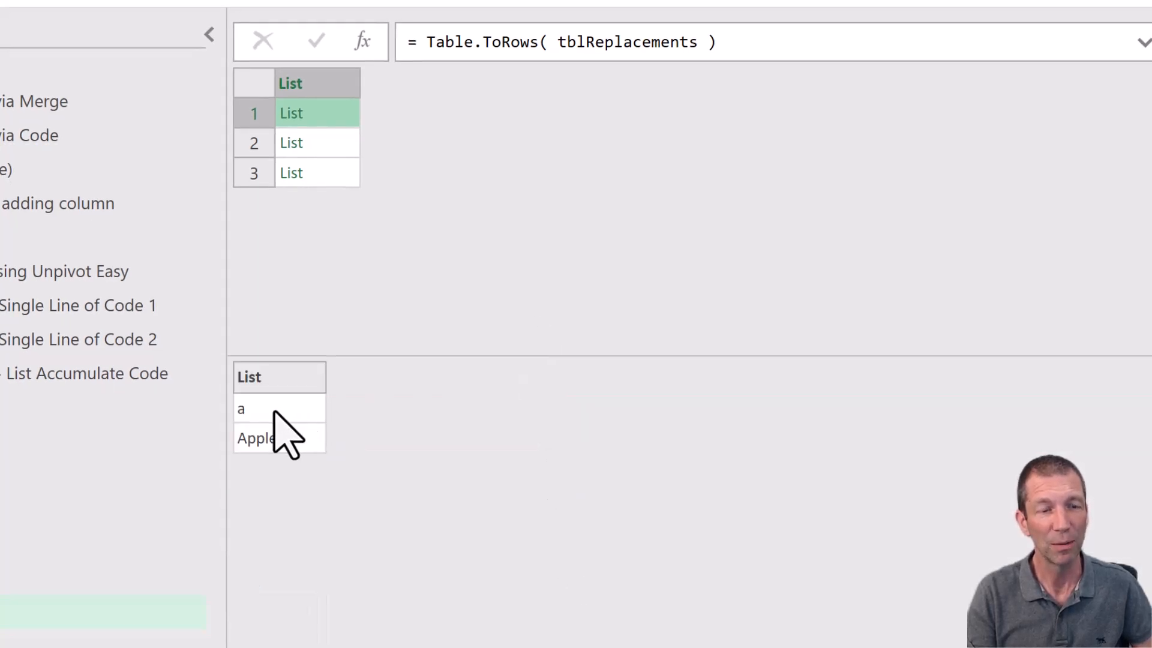
click(339, 138)
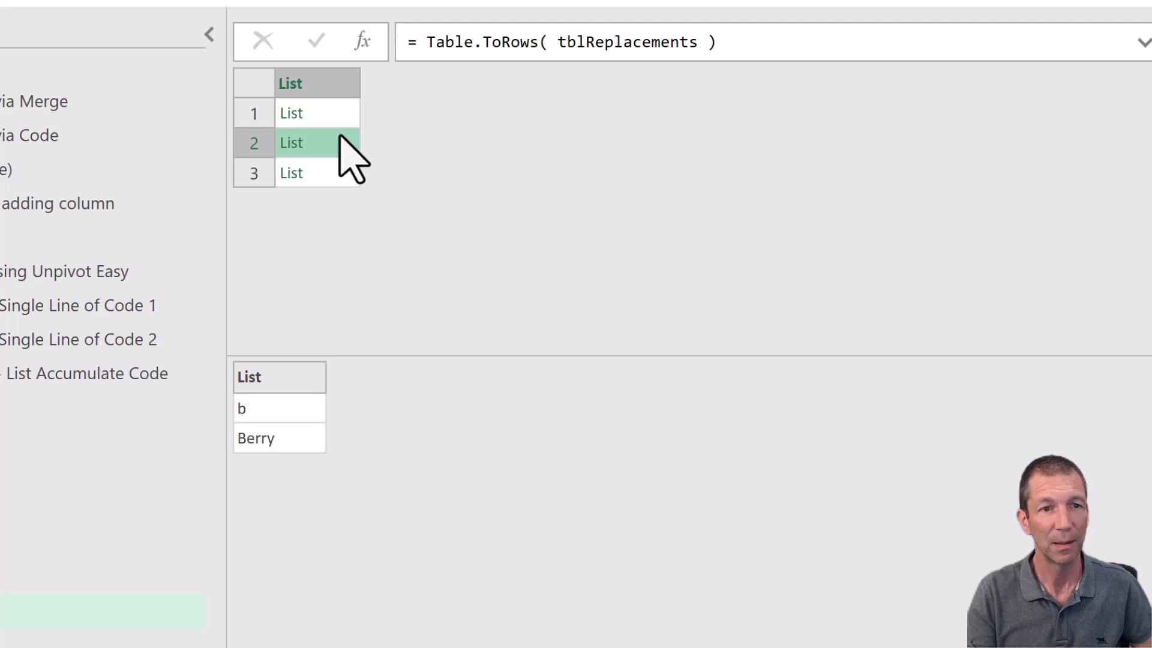
click(342, 172)
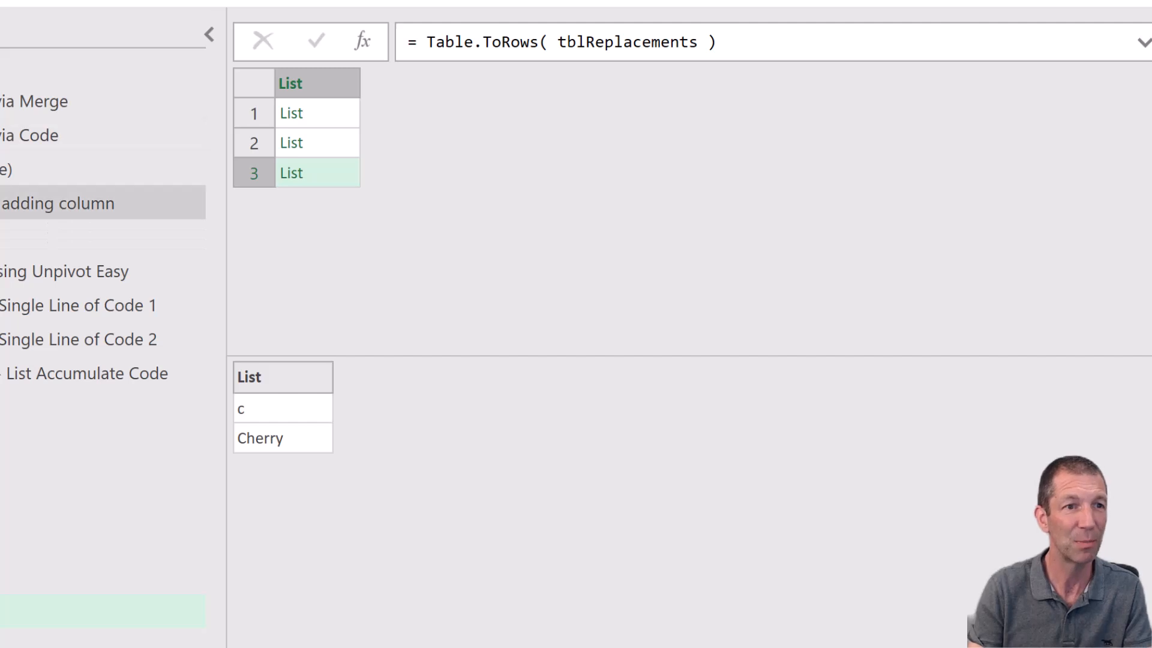
Reopen the custom column formula of SingleFieldReplacePartial adding column and put Text.Split on its own indented line
click(154, 217)
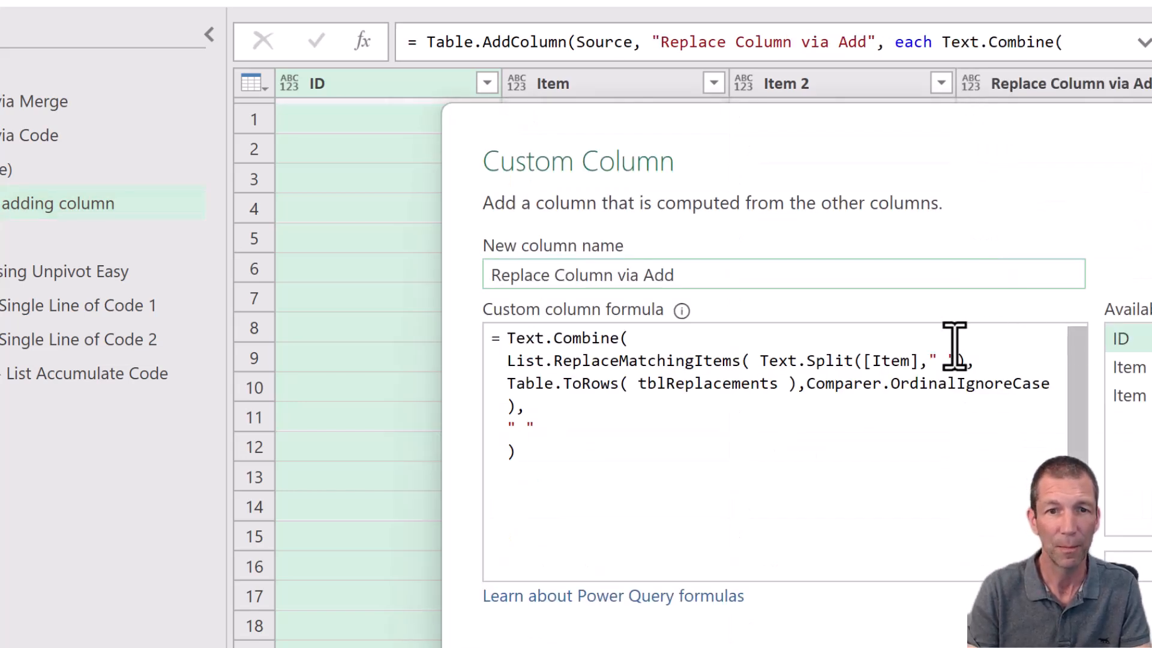
click(760, 361)
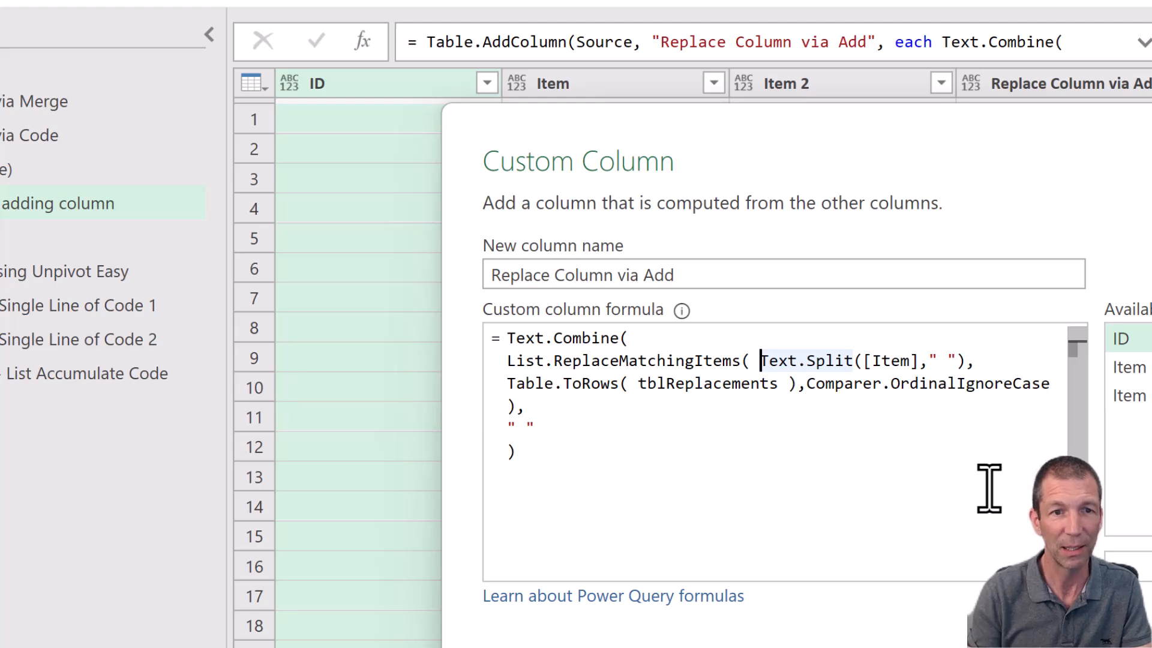
key(Return)
key(Tab)
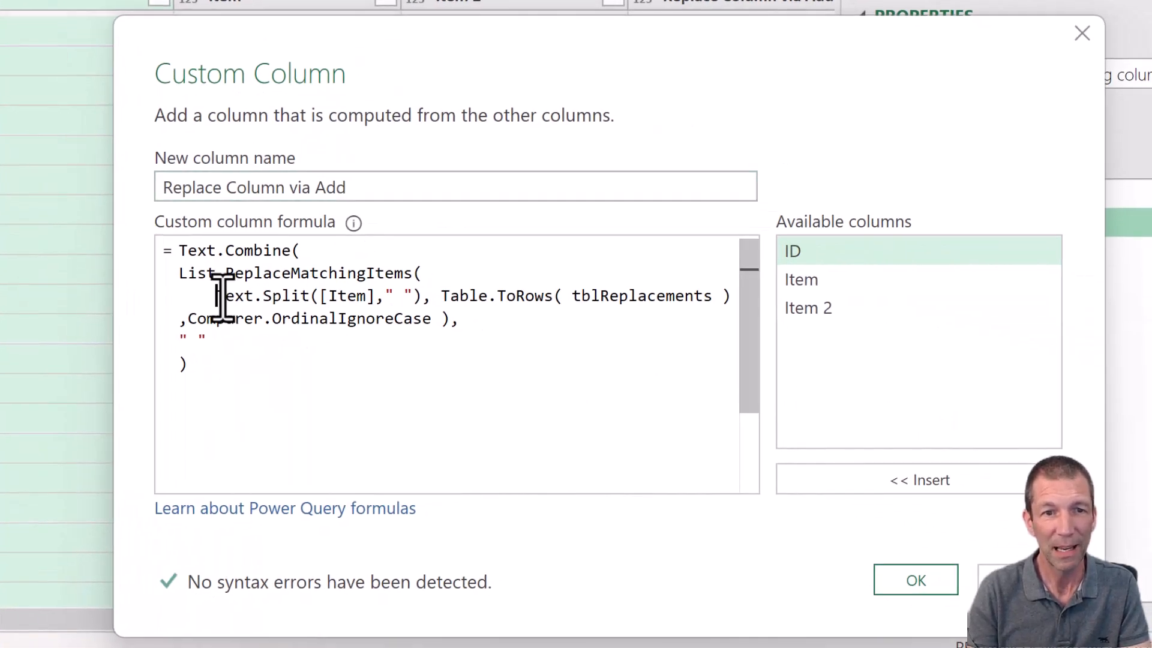
Examine the Text.Split, Table.ToRows and Comparer.OrdinalIgnoreCase arguments of List.ReplaceMatchingItems and tidy the spacing around the comparer
drag(216, 296, 415, 306)
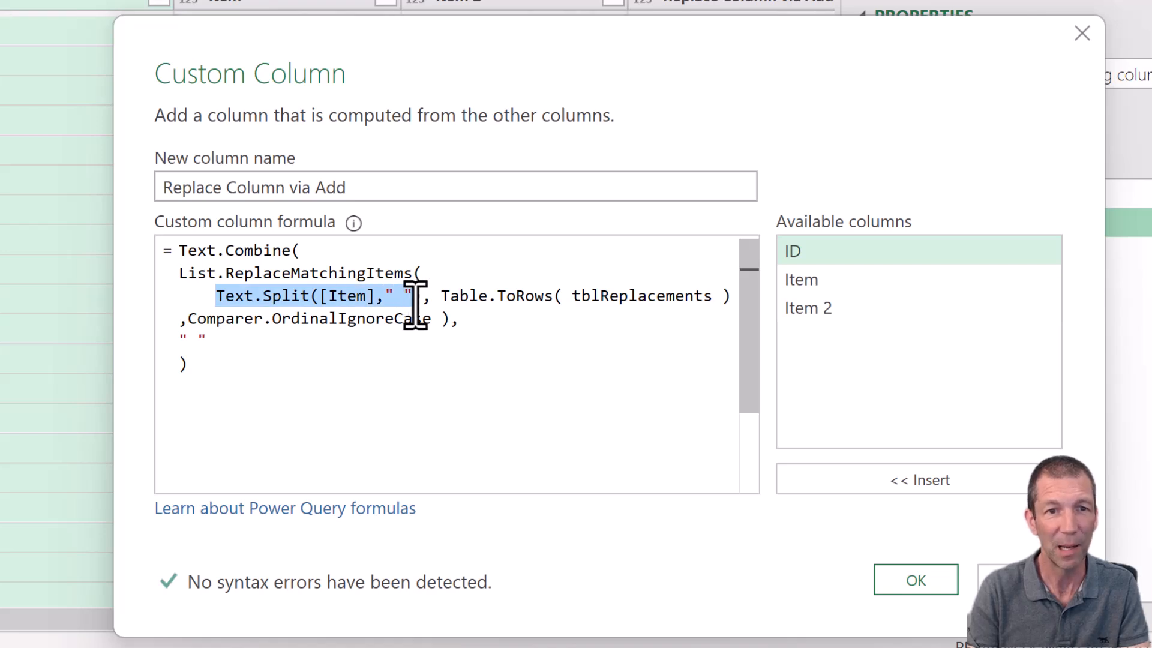
double_click(450, 296)
drag(439, 296, 735, 303)
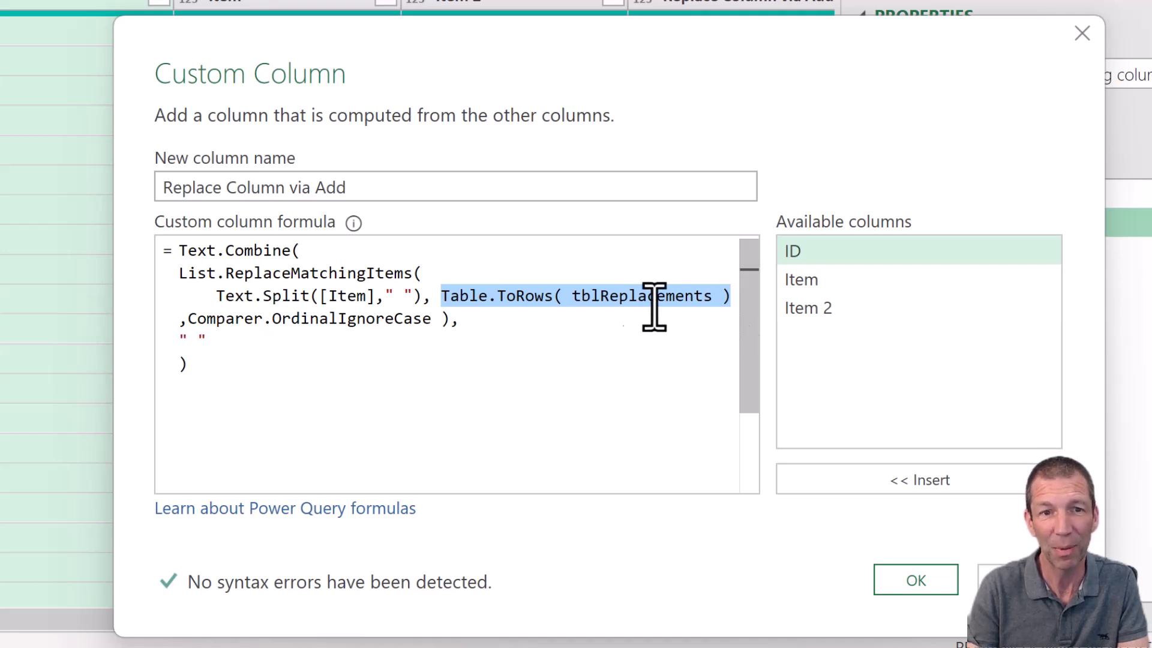
click(274, 321)
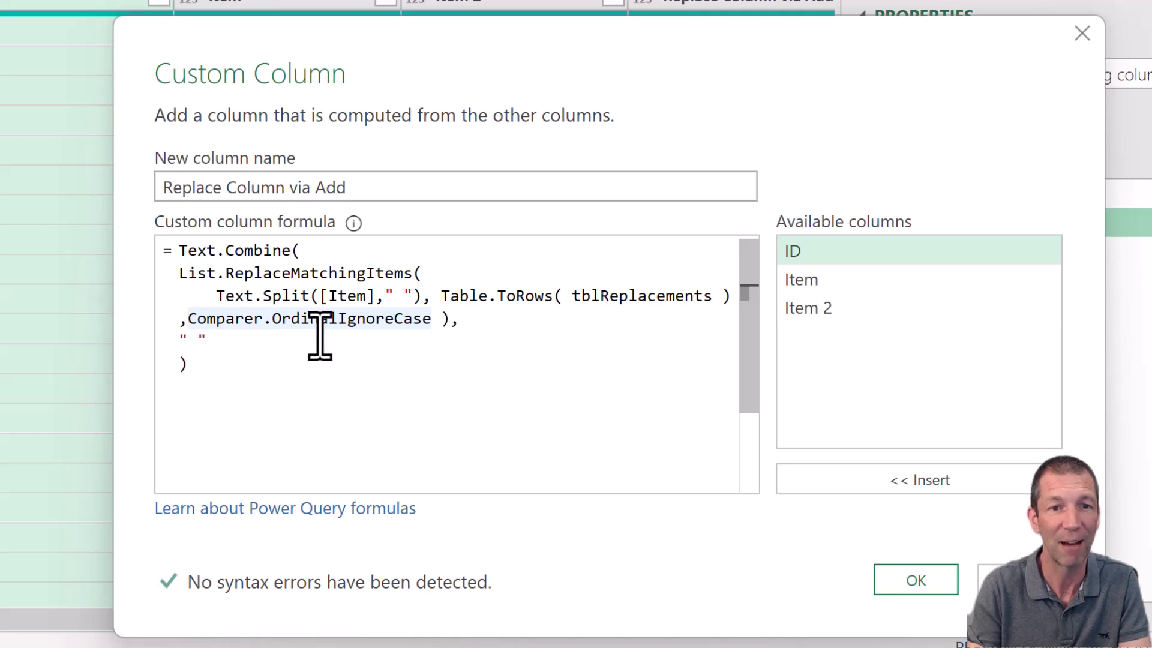
click(442, 319)
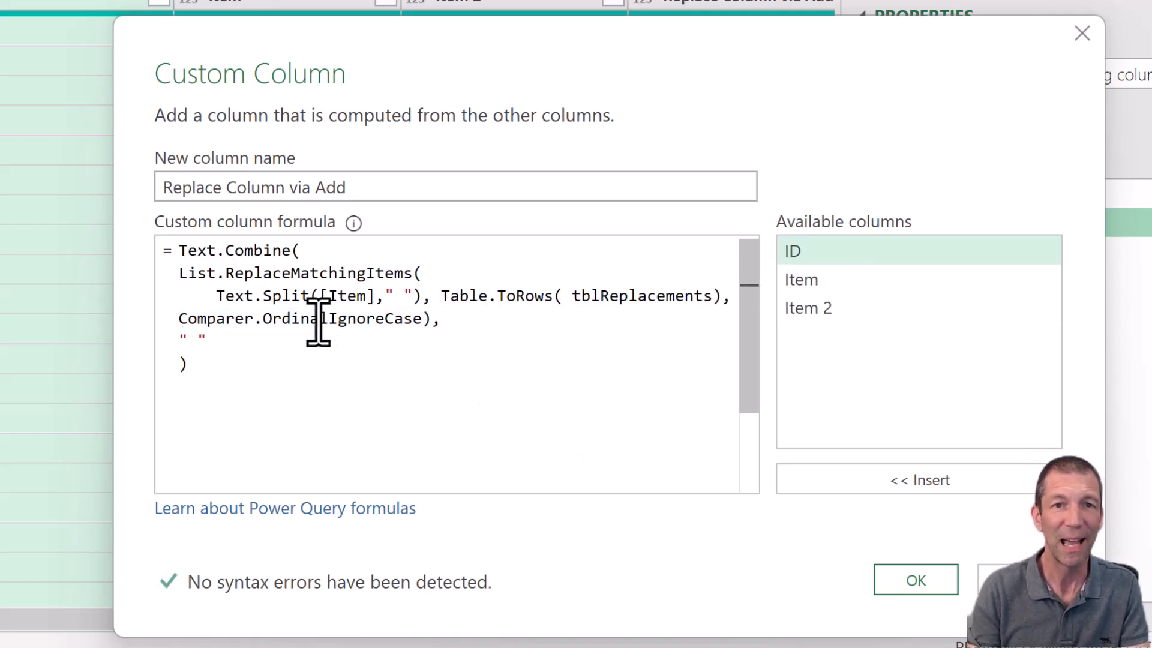
Reduce the custom column formula to List.ReplaceMatchingItems by removing Text.Combine and its space separator, and preview a list in the column
drag(312, 254, 178, 250)
key(Delete)
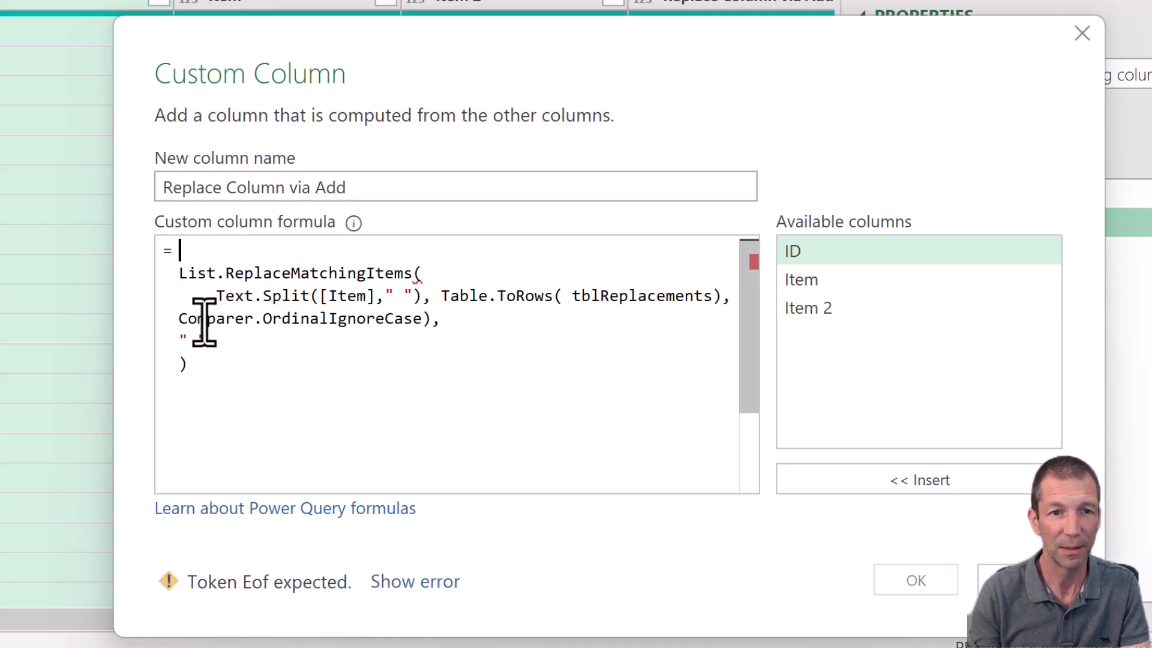
click(216, 388)
key(BackSpace)
key(BackSpace)
key(BackSpace)
key(BackSpace)
key(BackSpace)
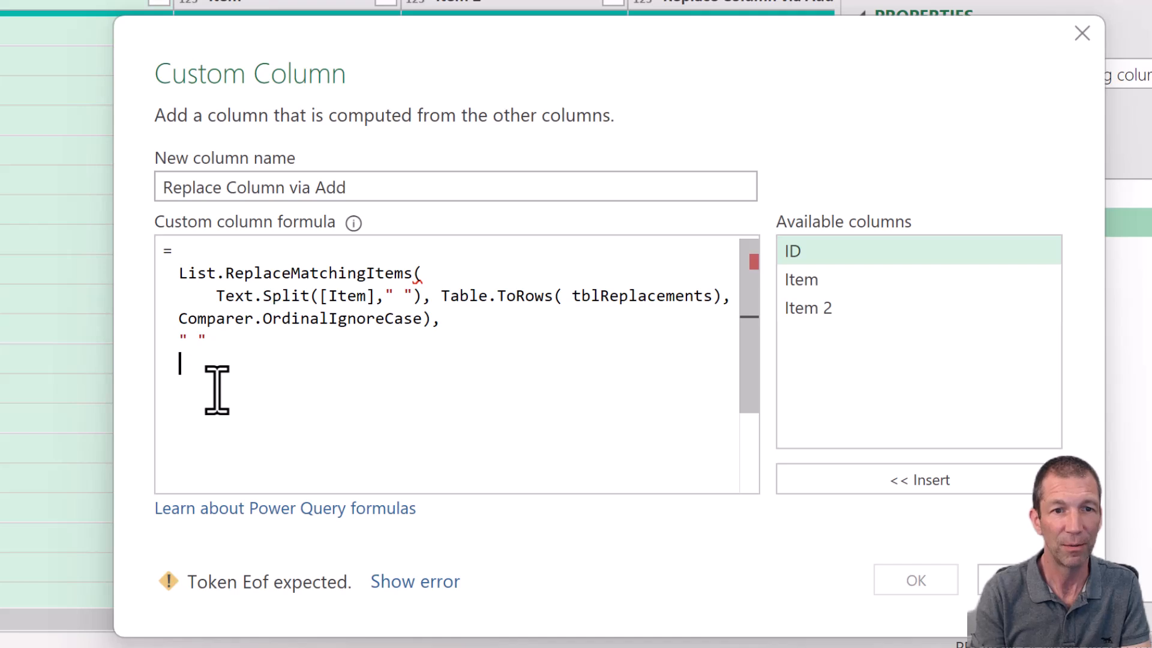
key(BackSpace)
key(BackSpace)
key(BackSpace)
key(BackSpace)
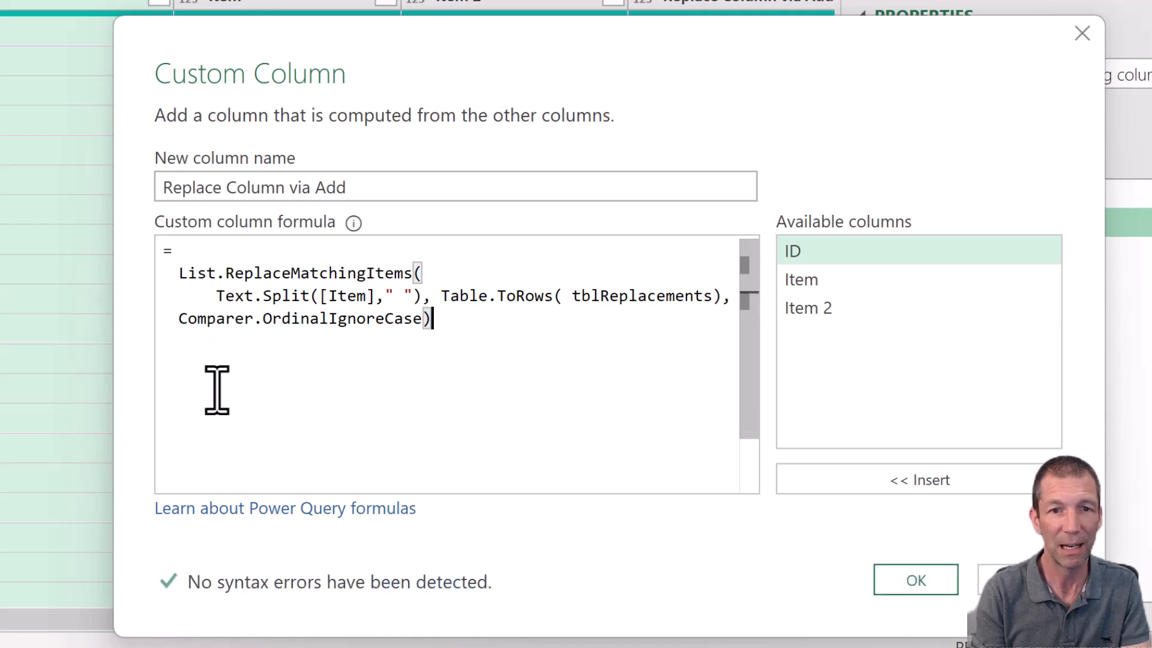
key(Return)
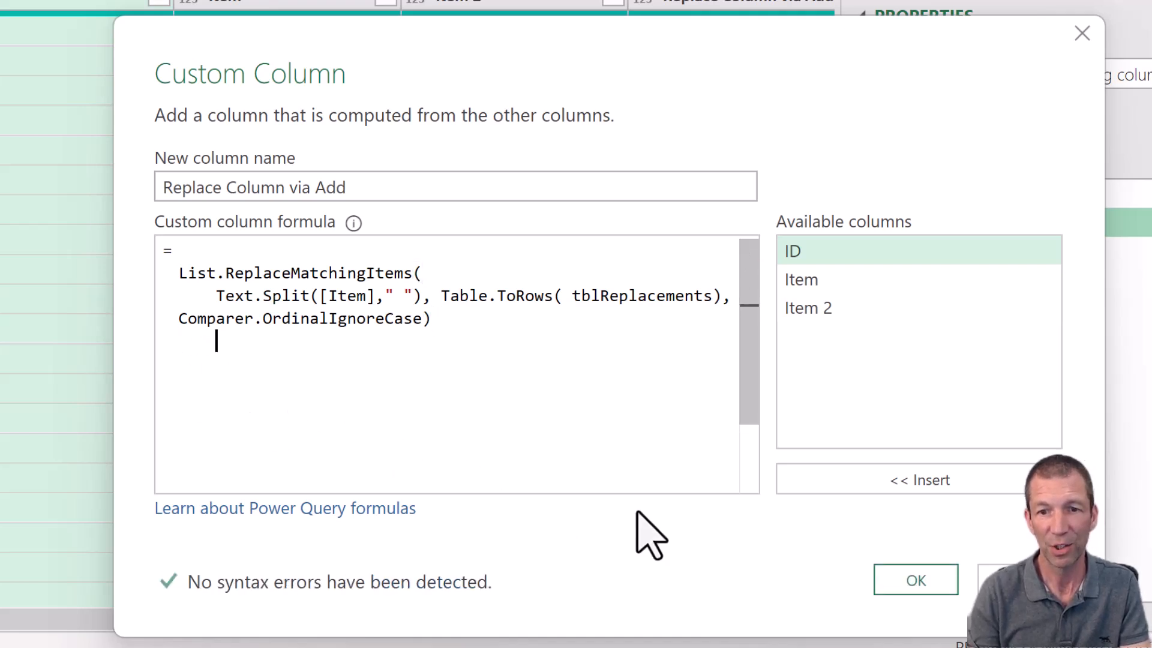
click(900, 581)
click(804, 208)
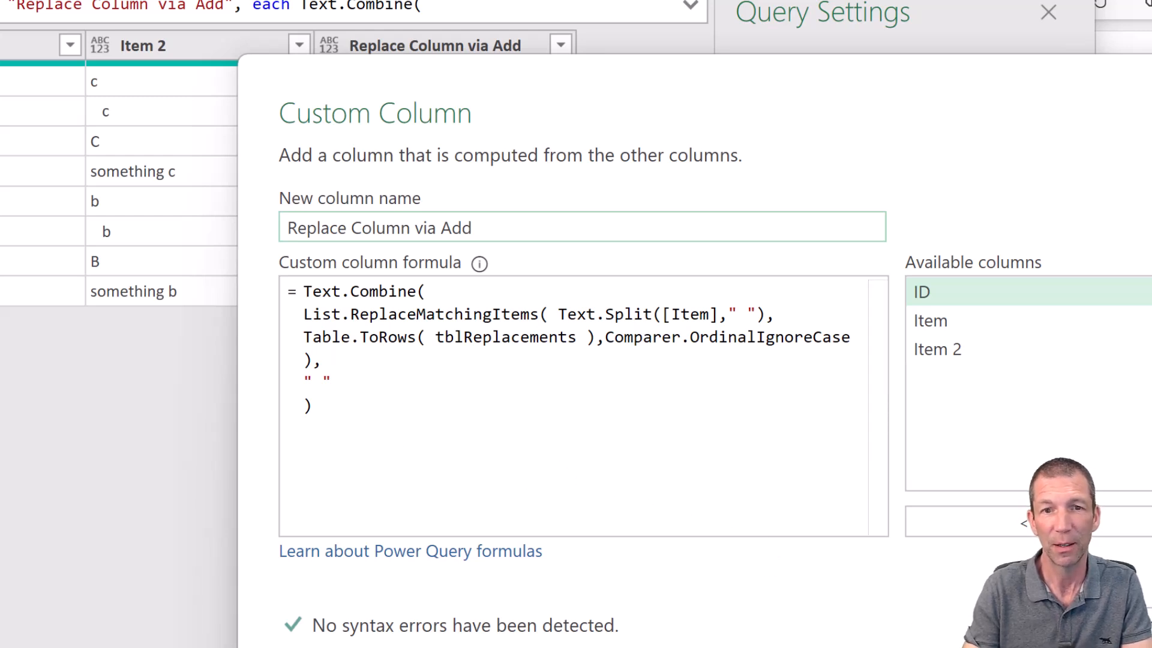
Leave the custom column formula without changes and review the Removed Columns, Renamed Columns and Reordered Columns steps of the query
key(Escape)
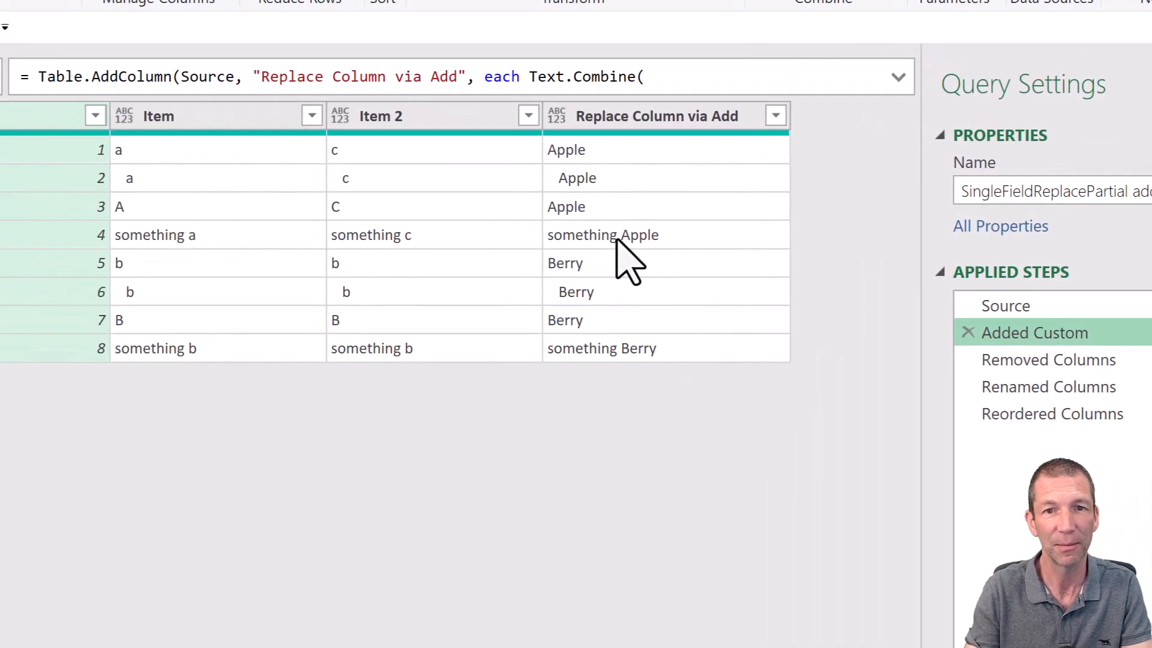
click(1031, 364)
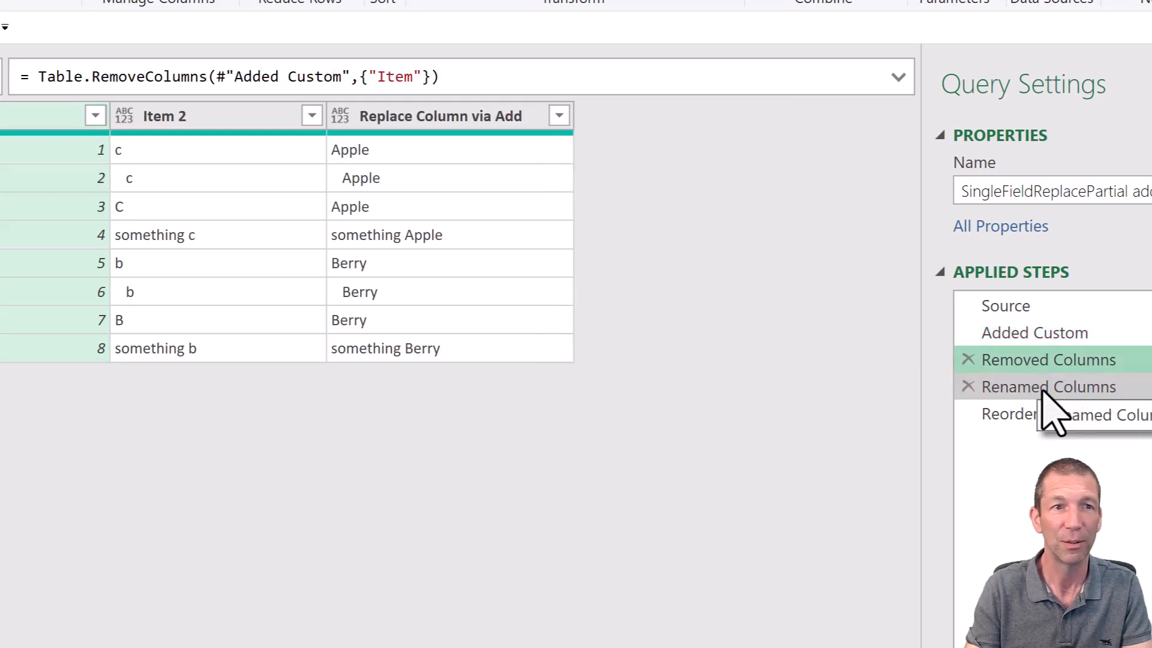
click(1043, 388)
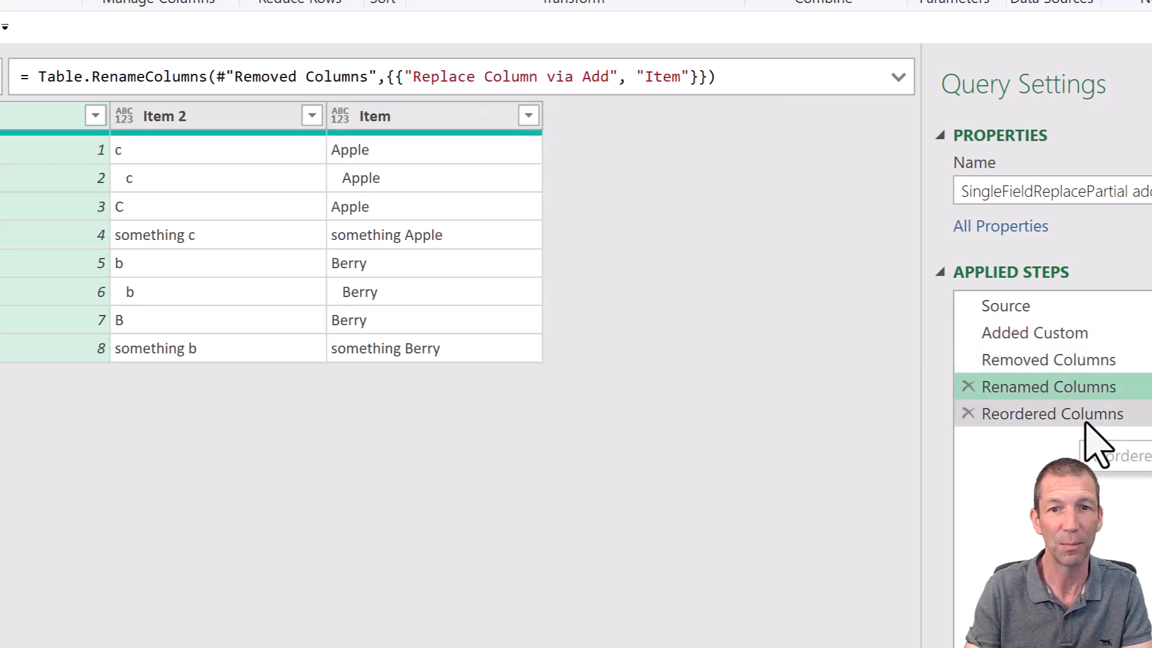
click(1091, 443)
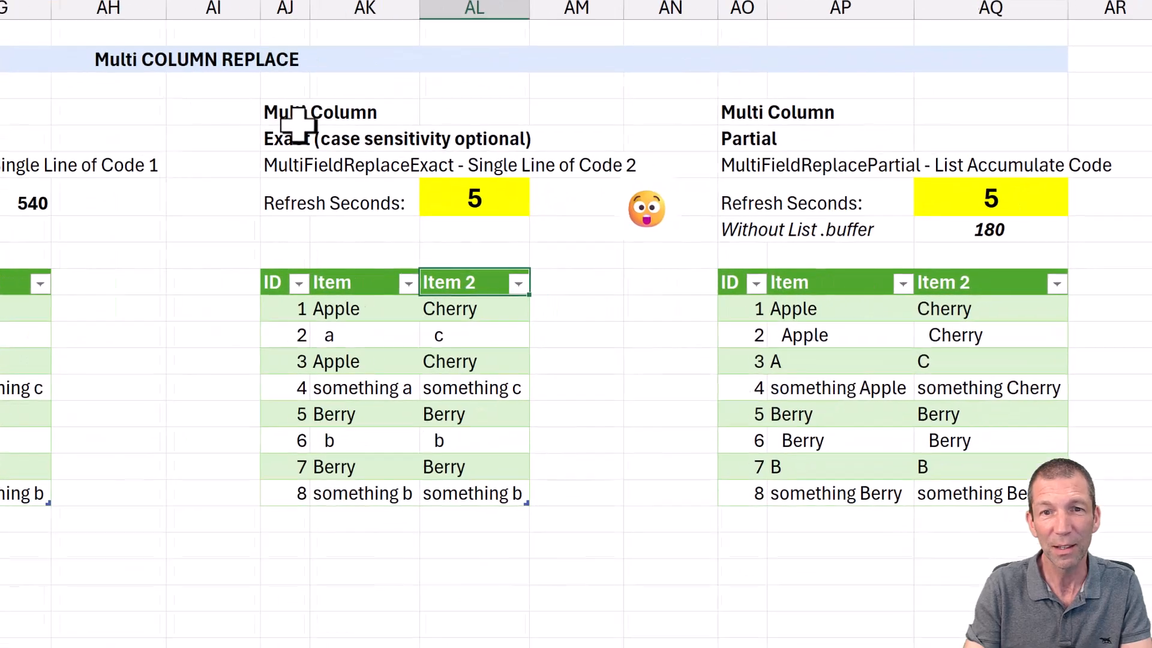
In the Excel worksheet, compare the headings and sample results of the multi-column exact Single Line of Code 2 and partial List Accumulate methods
click(270, 134)
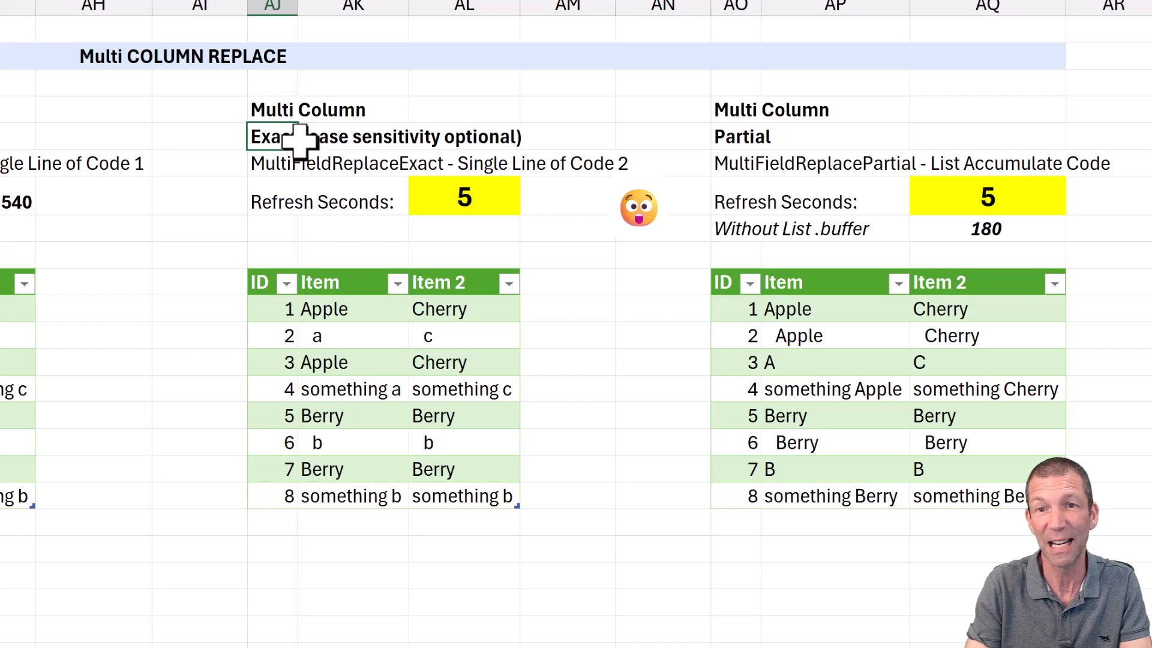
click(306, 161)
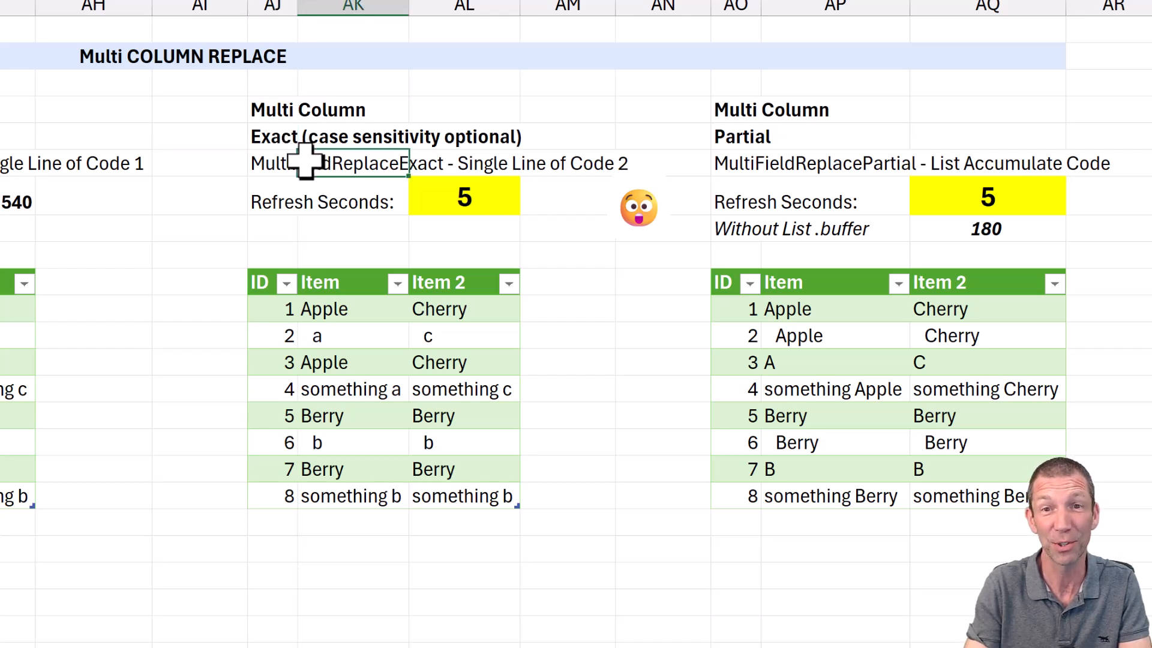
click(746, 161)
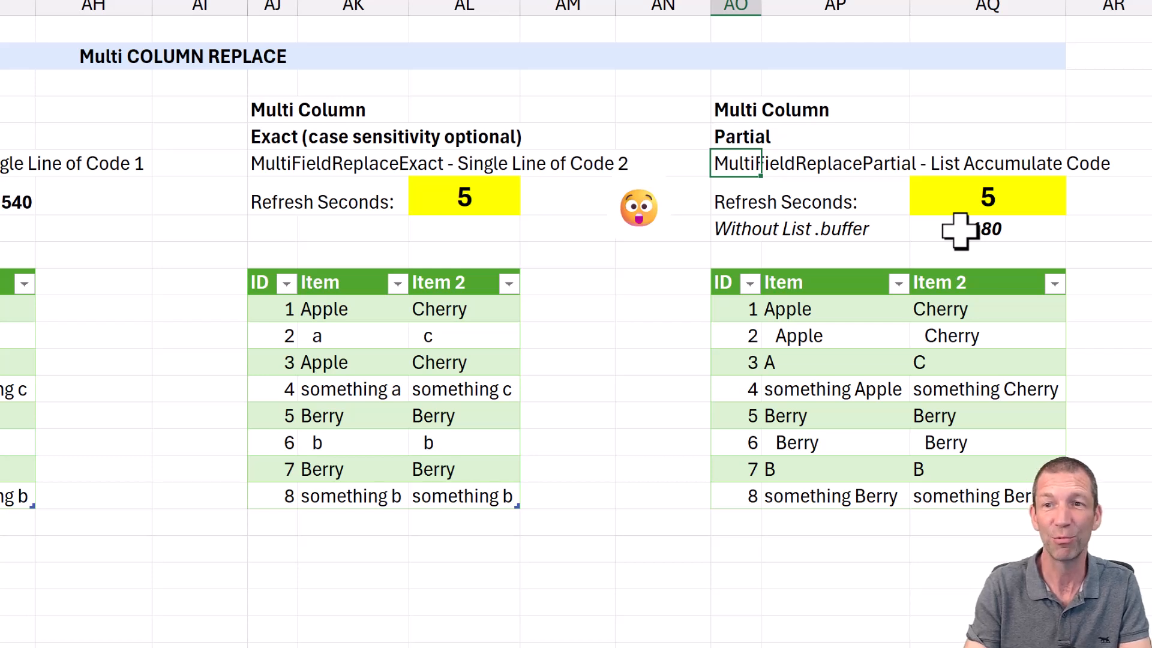
click(744, 140)
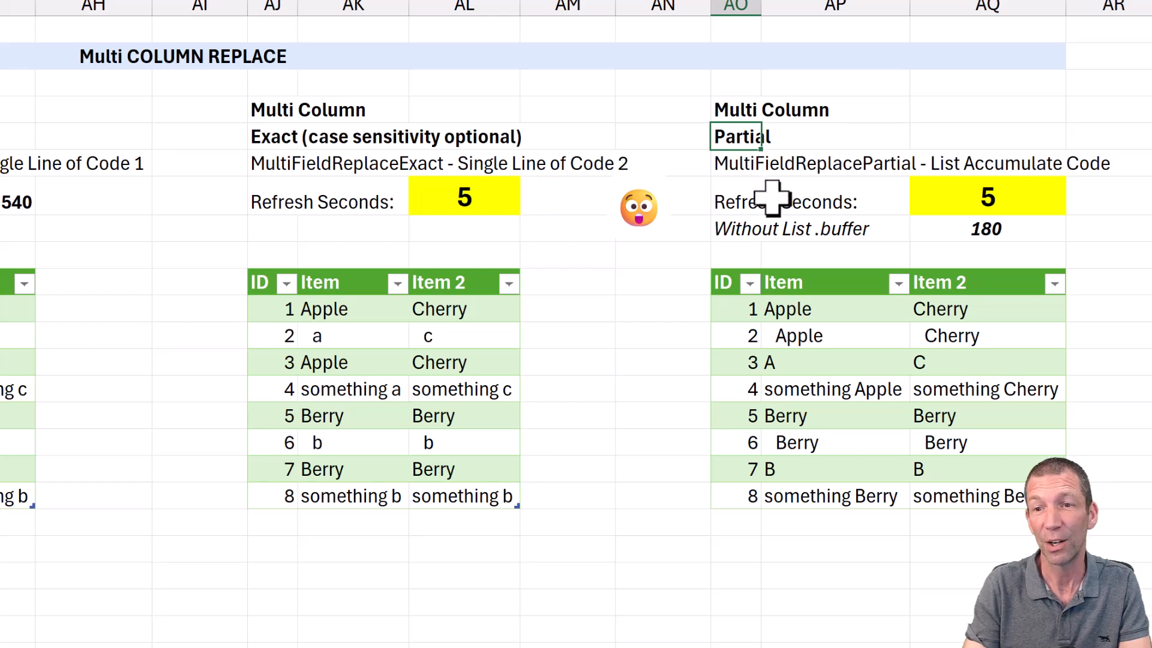
click(872, 394)
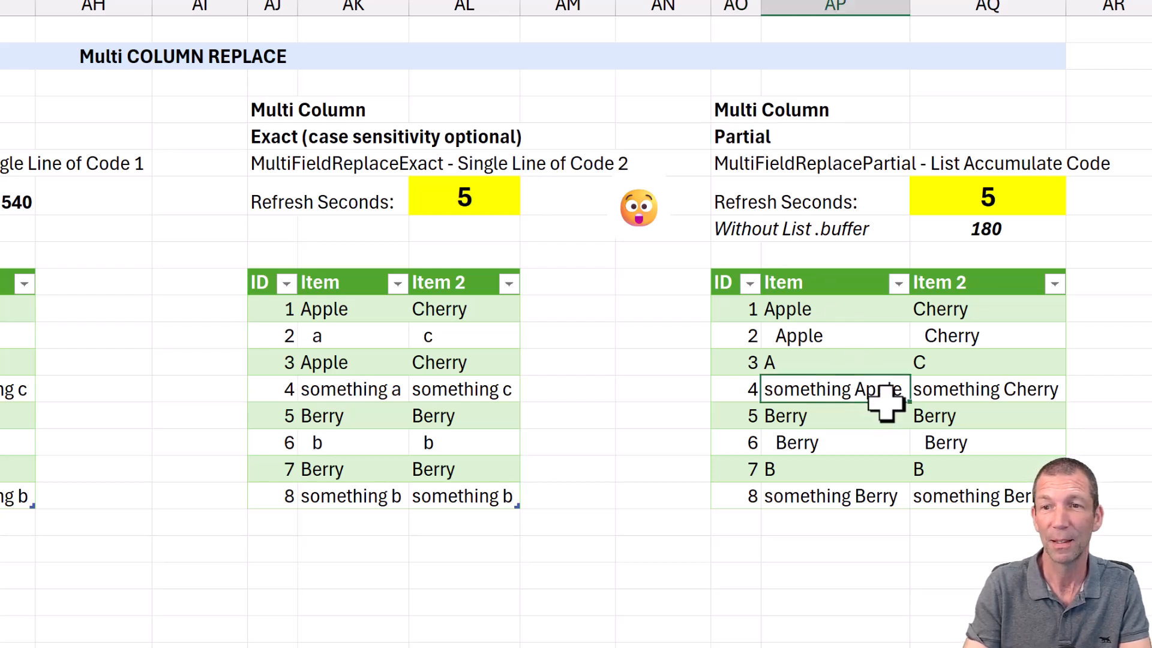
click(822, 339)
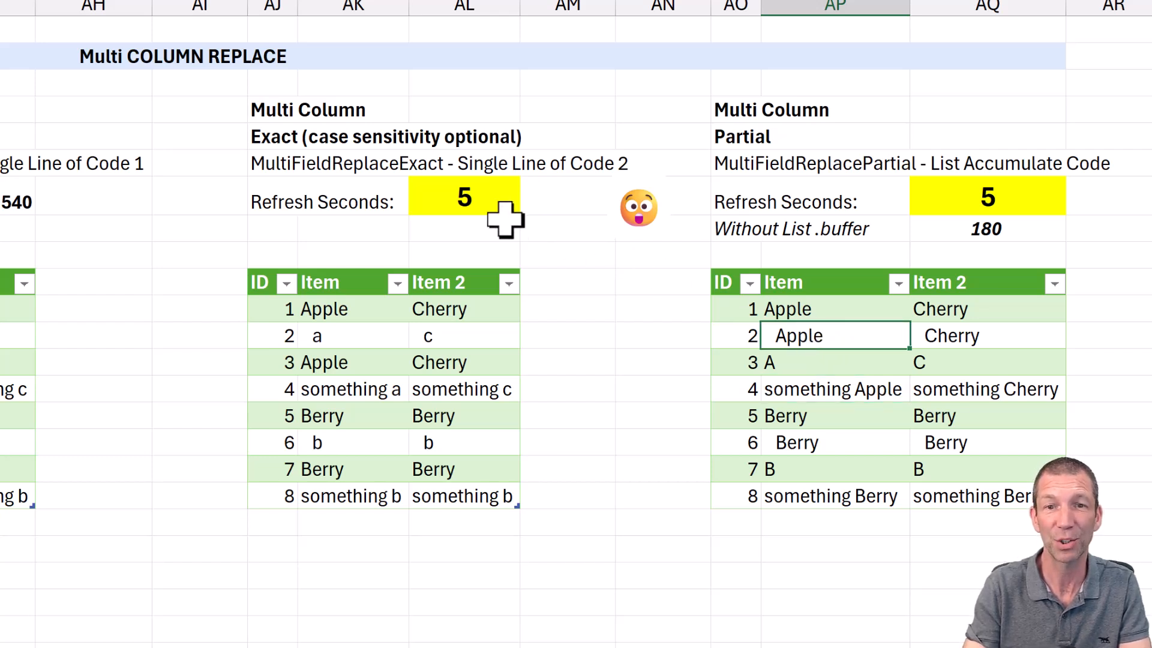
click(285, 136)
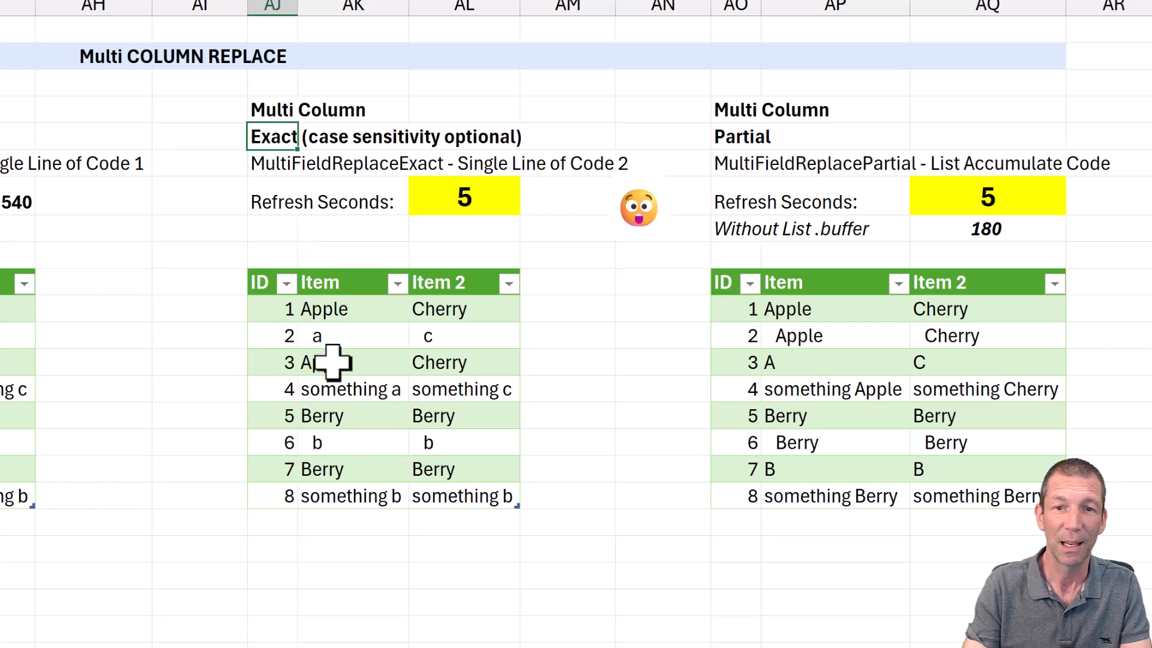
click(368, 377)
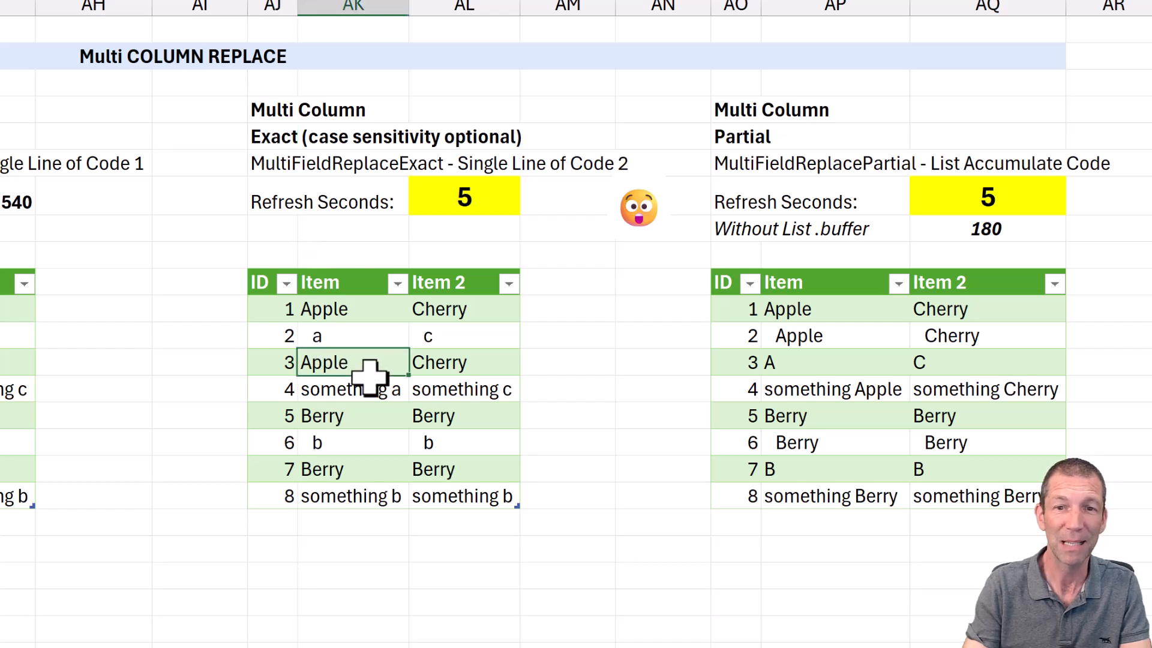
click(349, 332)
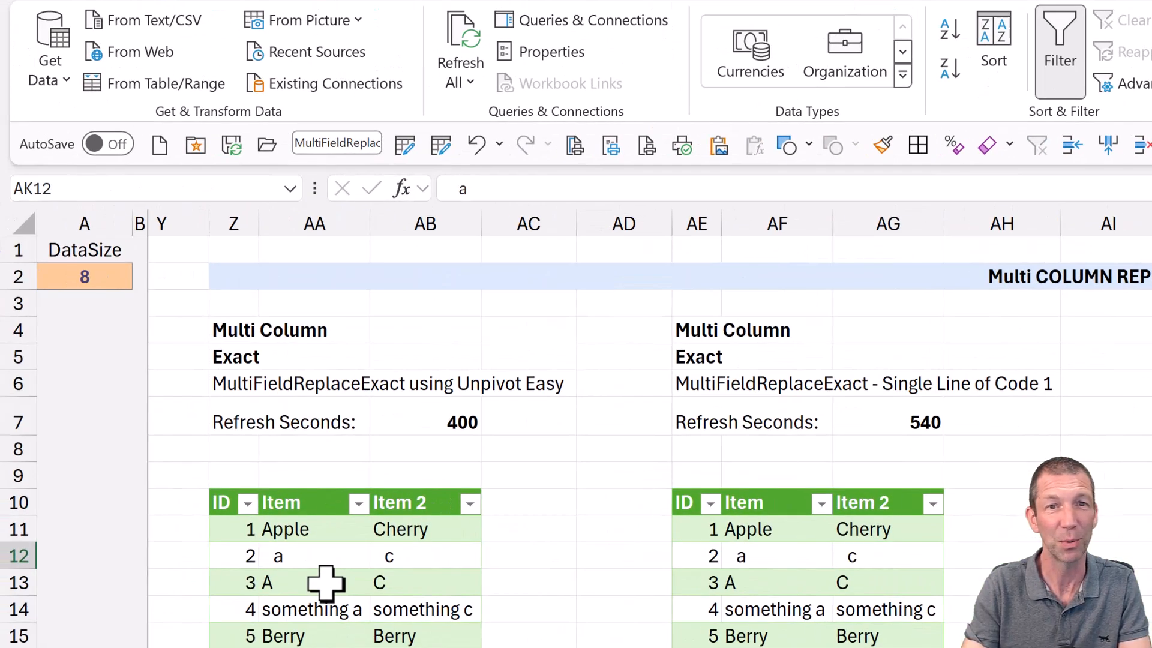
Open the MultiFieldReplaceExact using Unpivot Easy query for editing and examine its Source and Unpivoted Other Columns steps, including the ID column's unpivot options
click(326, 582)
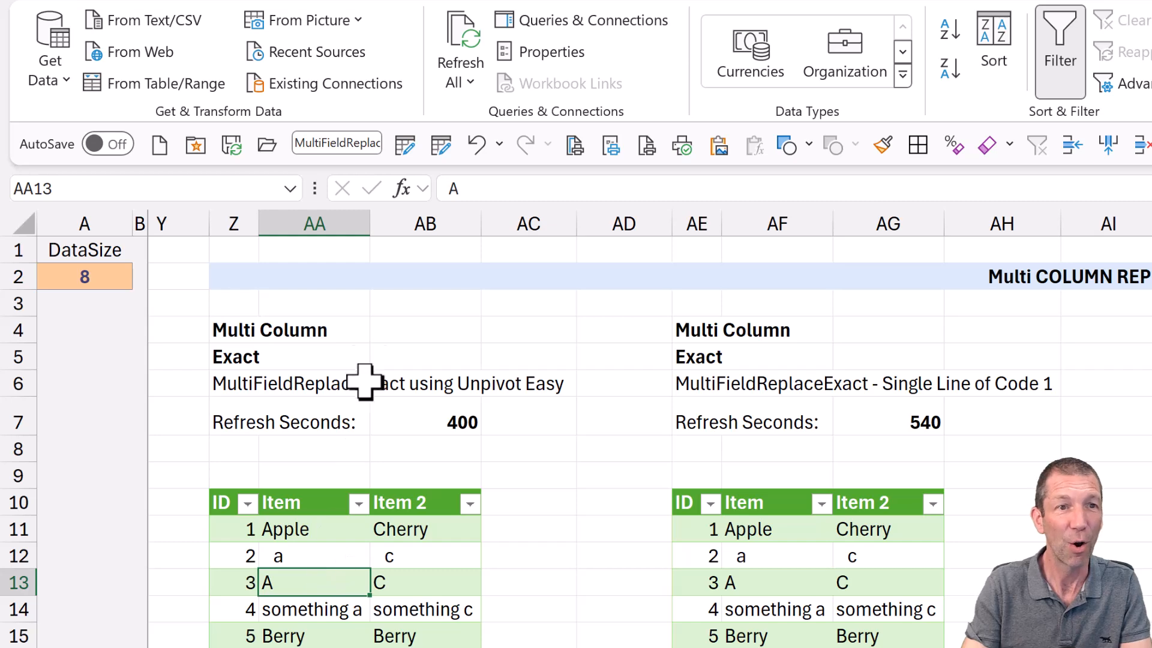
click(405, 151)
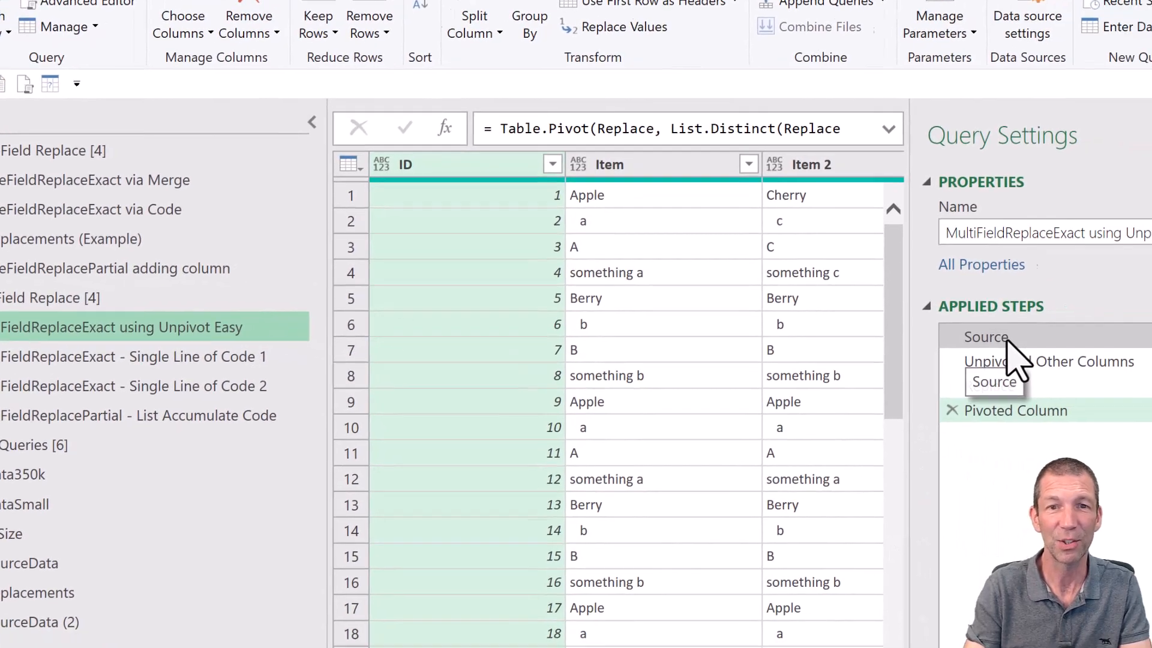
click(1001, 339)
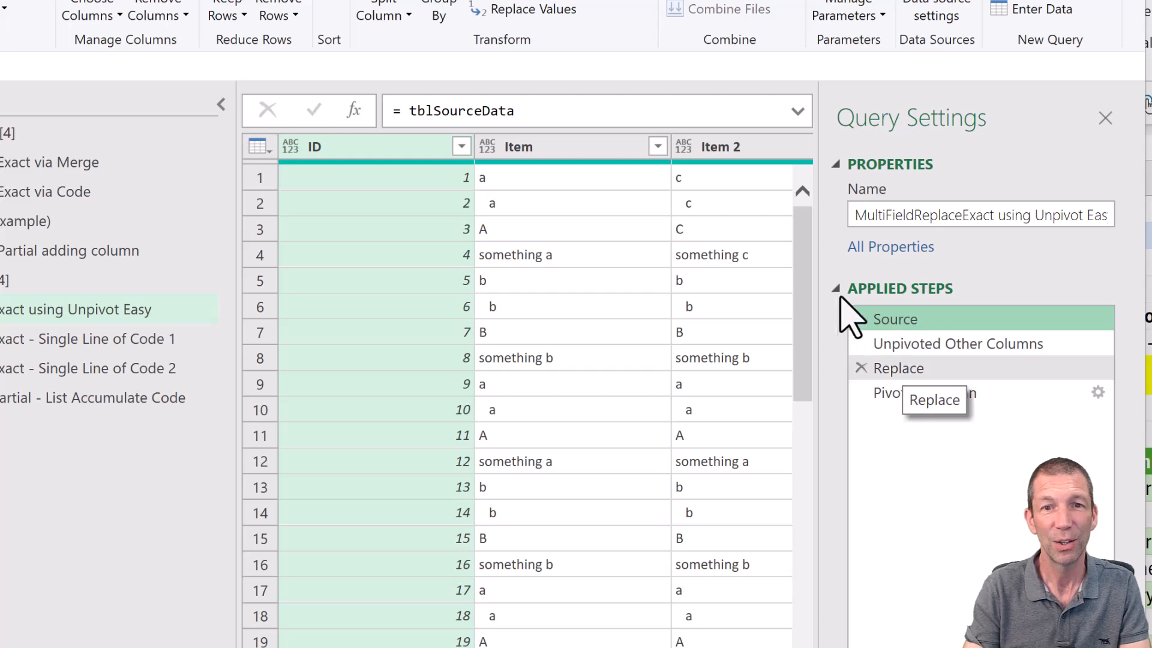
right_click(411, 151)
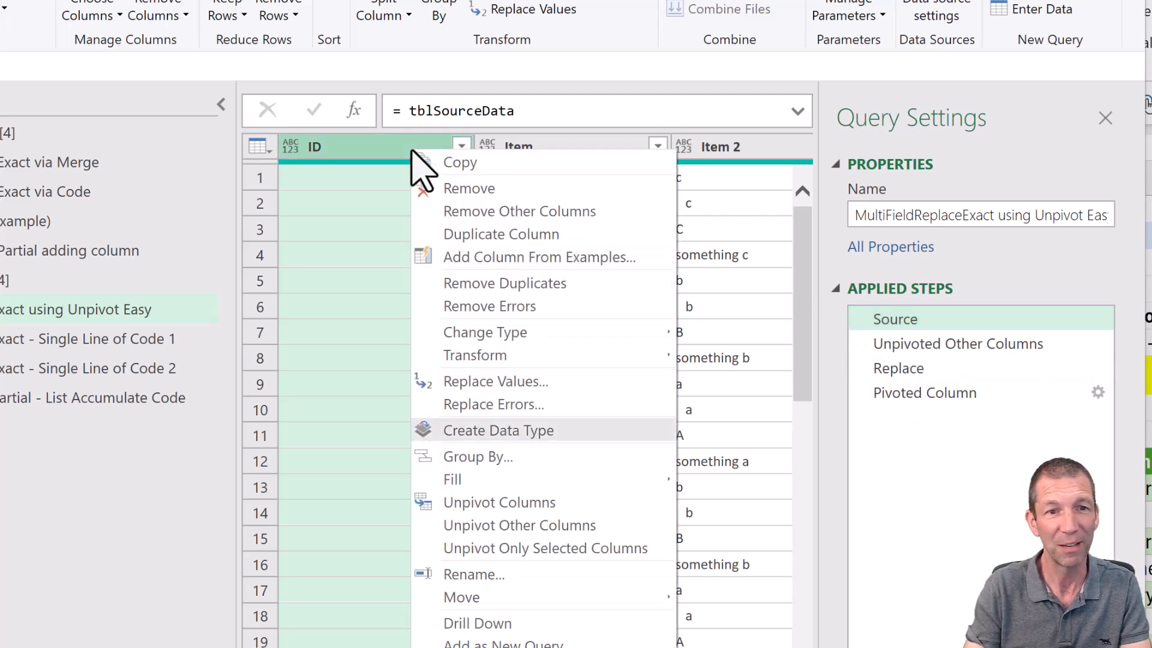
click(967, 355)
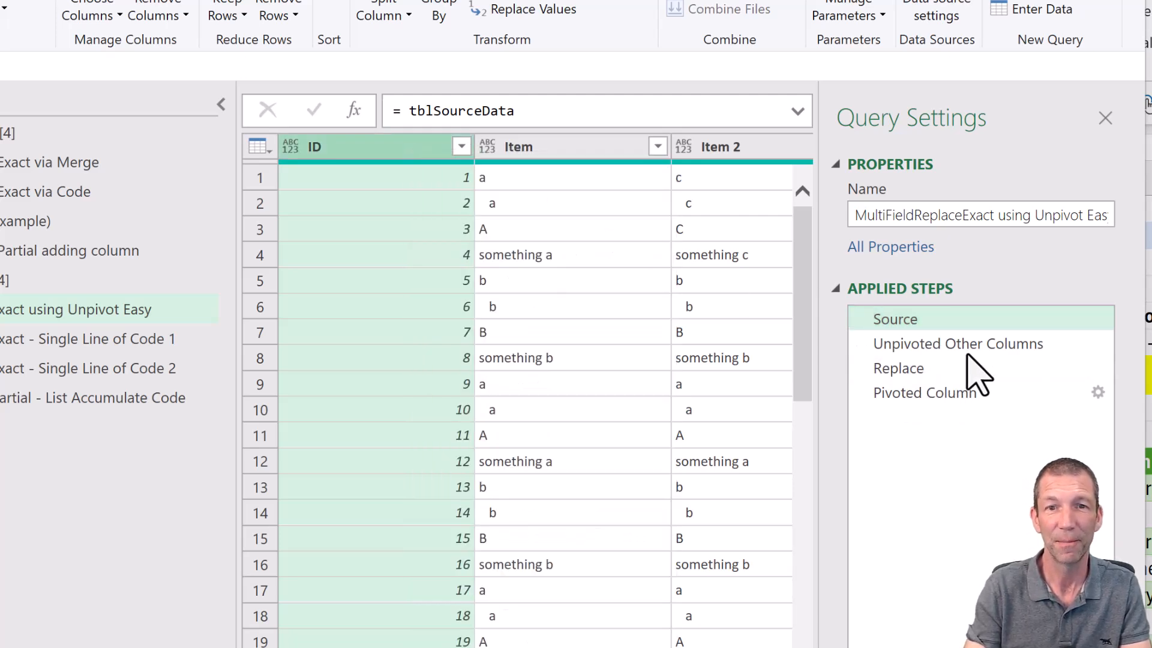
click(967, 354)
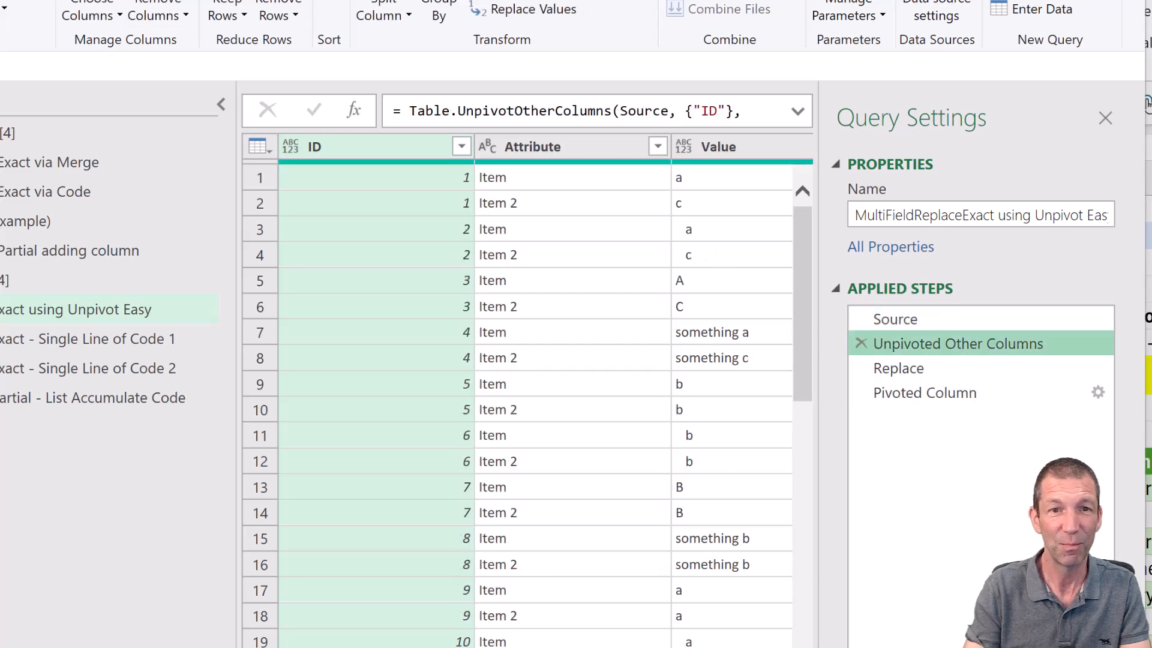
scroll(517, 390, right, 2)
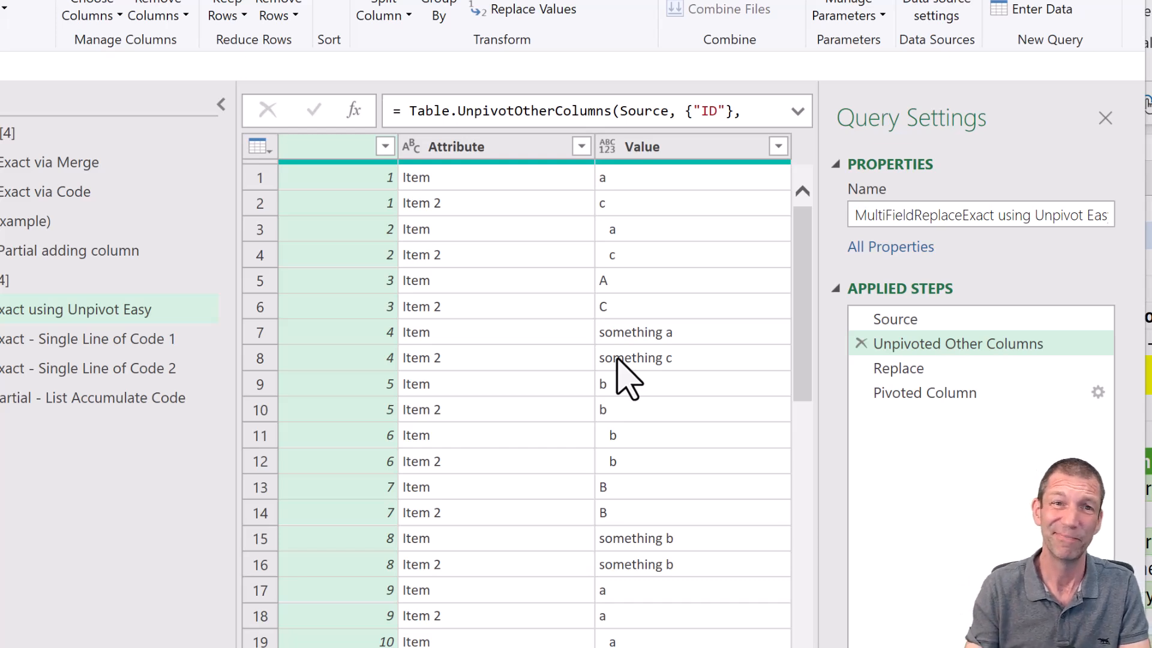
Show the Replace step's full Table.ReplaceValue formula with the query list collapsed and read through it
click(962, 373)
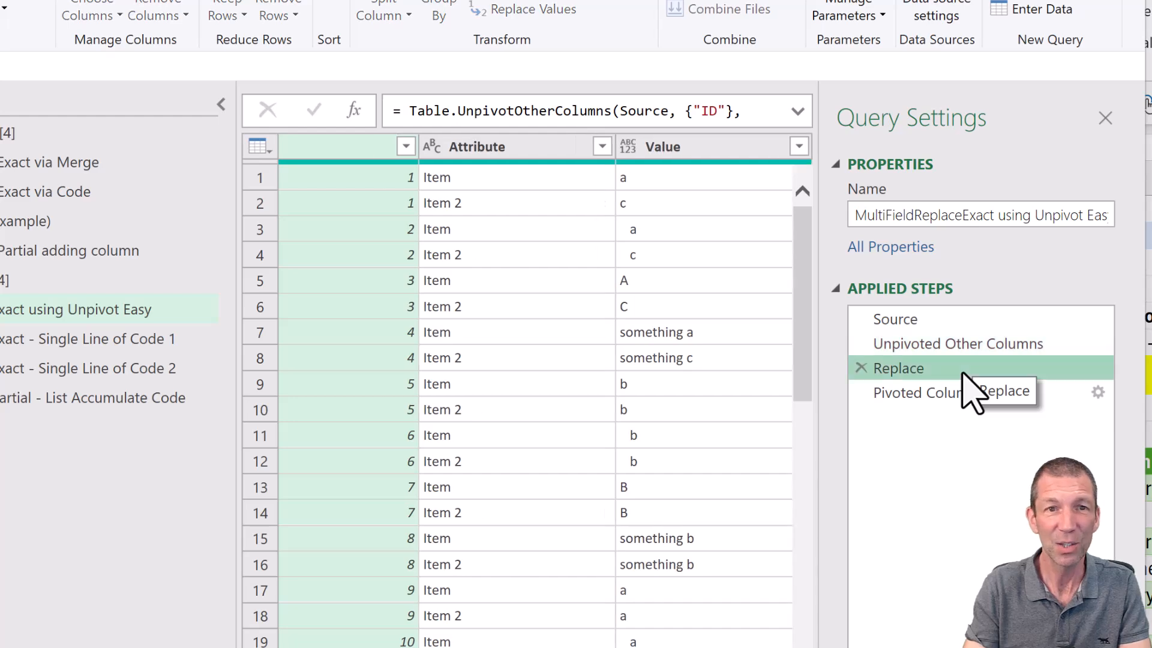
click(798, 112)
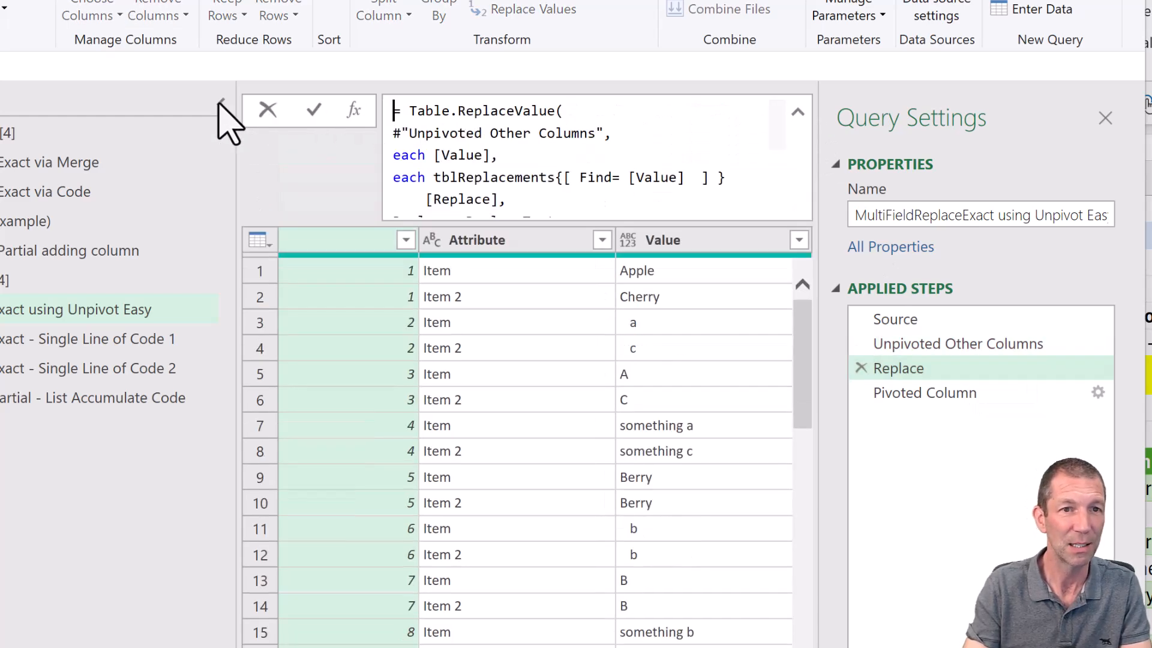
click(220, 103)
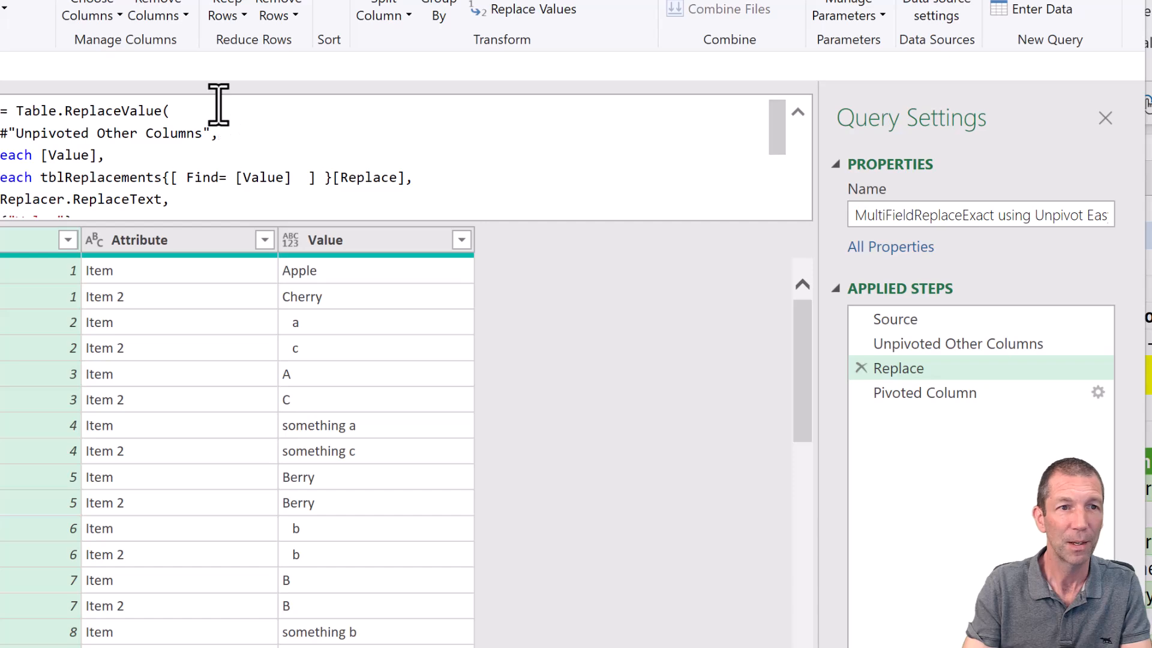
scroll(223, 186, down, 1)
scroll(224, 192, up, 1)
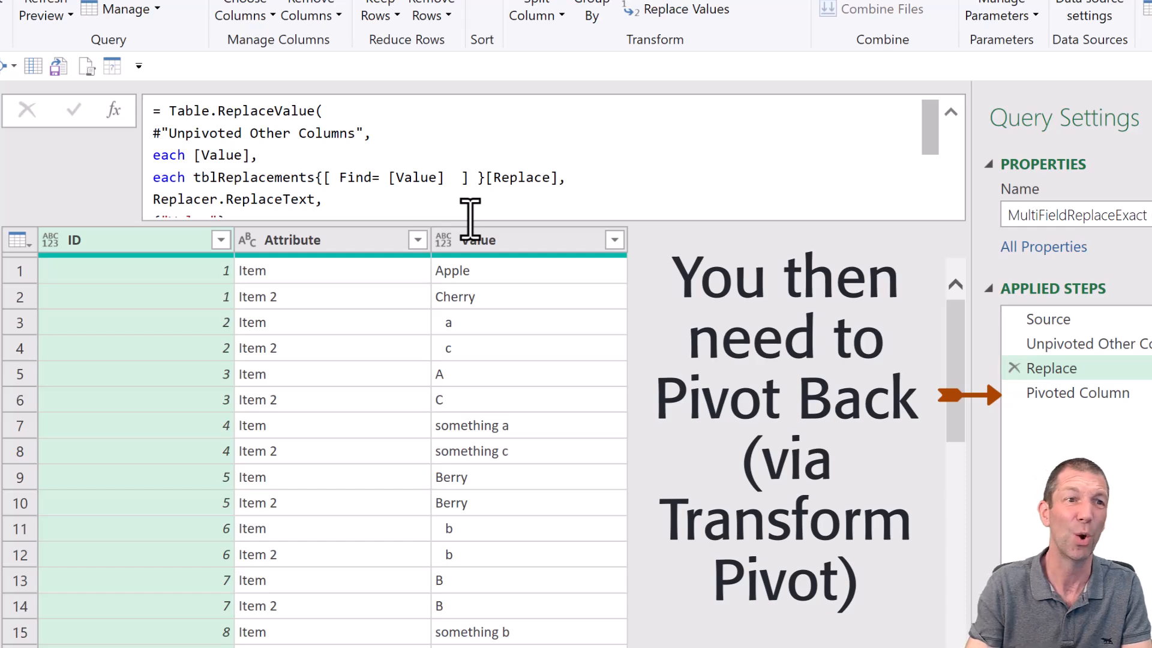
Open the MultiFieldReplaceExact - Single Line of Code 1 query and collapse the query list to give its formula more room
click(1, 137)
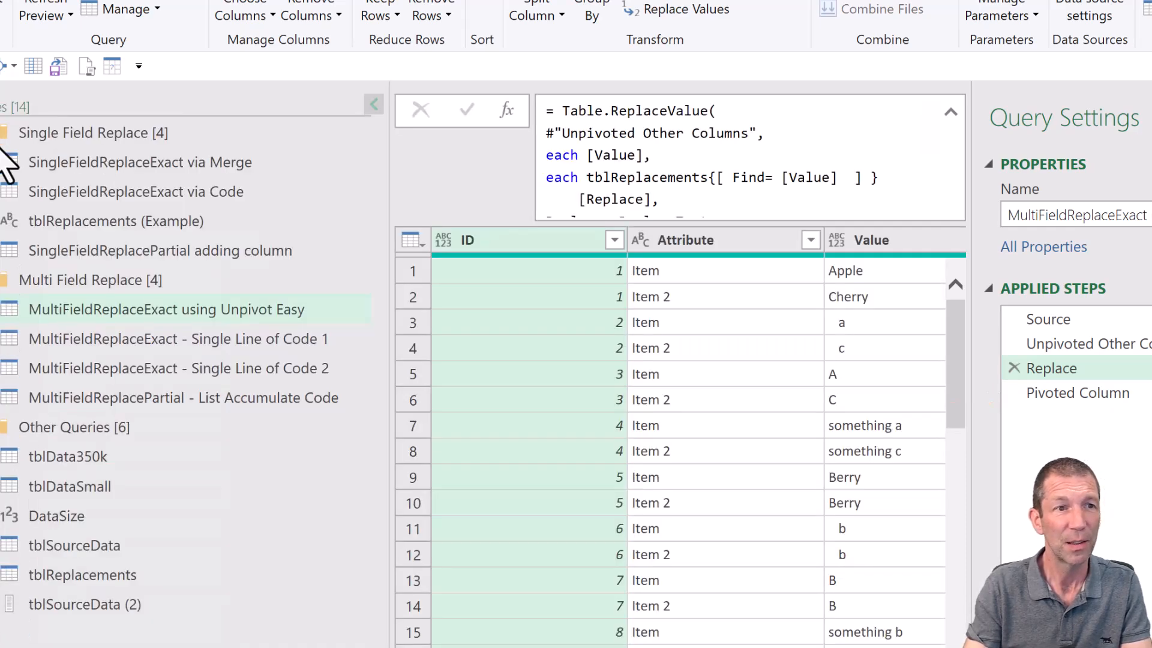
click(122, 347)
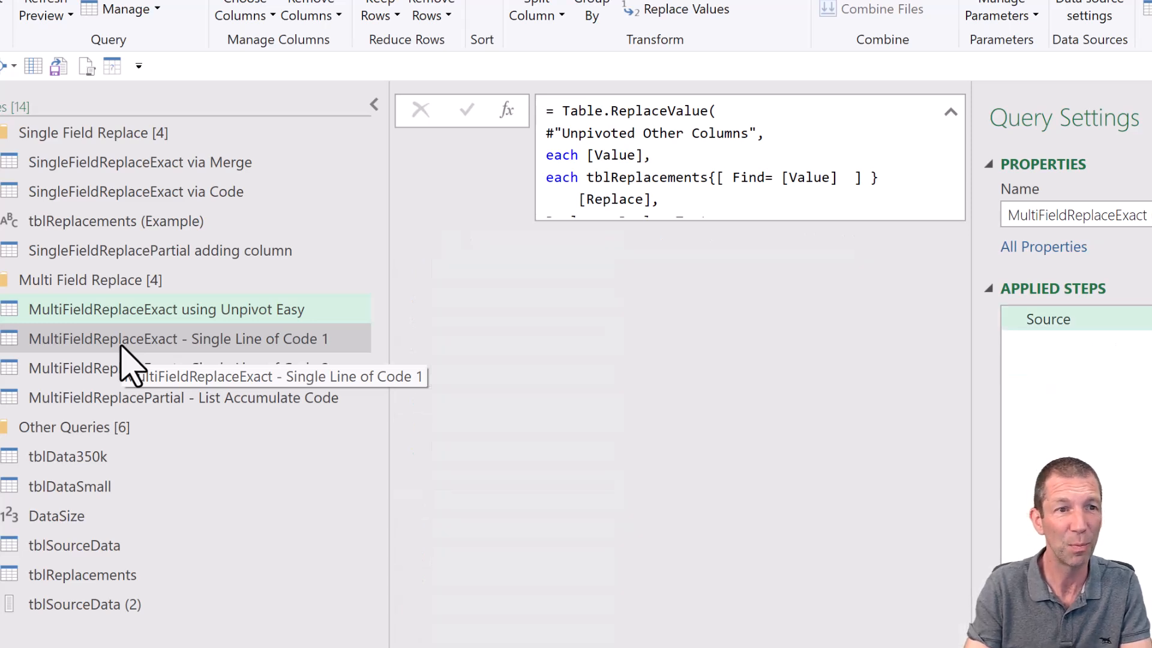
click(372, 107)
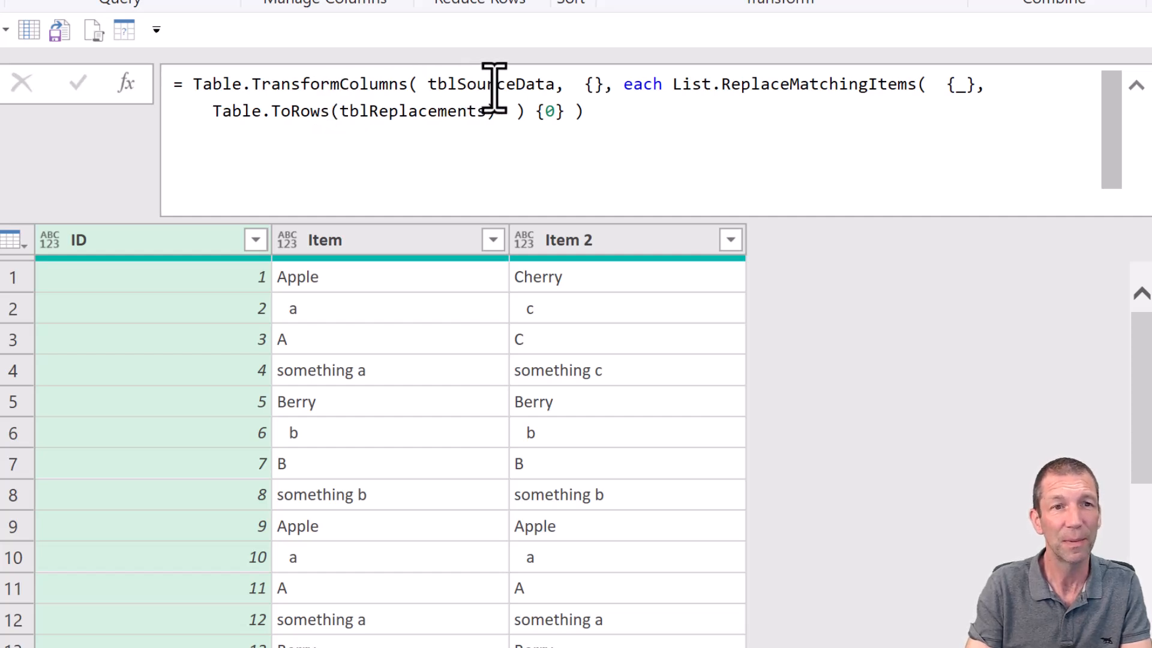
Examine the empty {} list, List.ReplaceMatchingItems and Table.ToRows(tblReplacements) parts of the Table.TransformColumns formula
click(585, 84)
drag(585, 84, 601, 84)
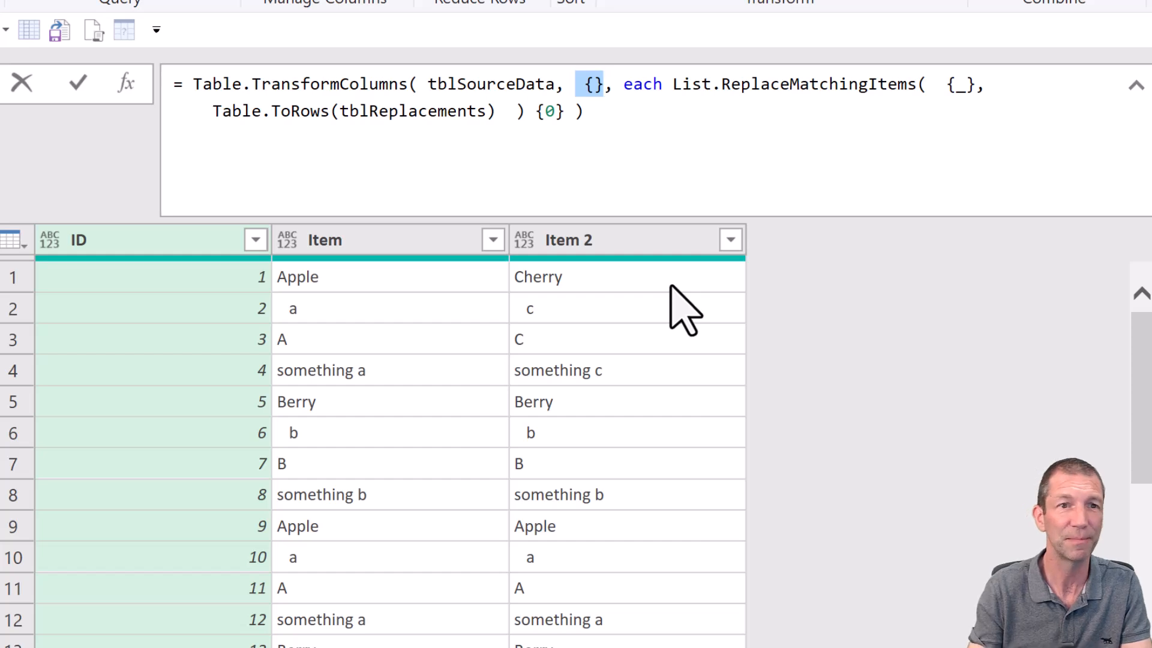
click(617, 79)
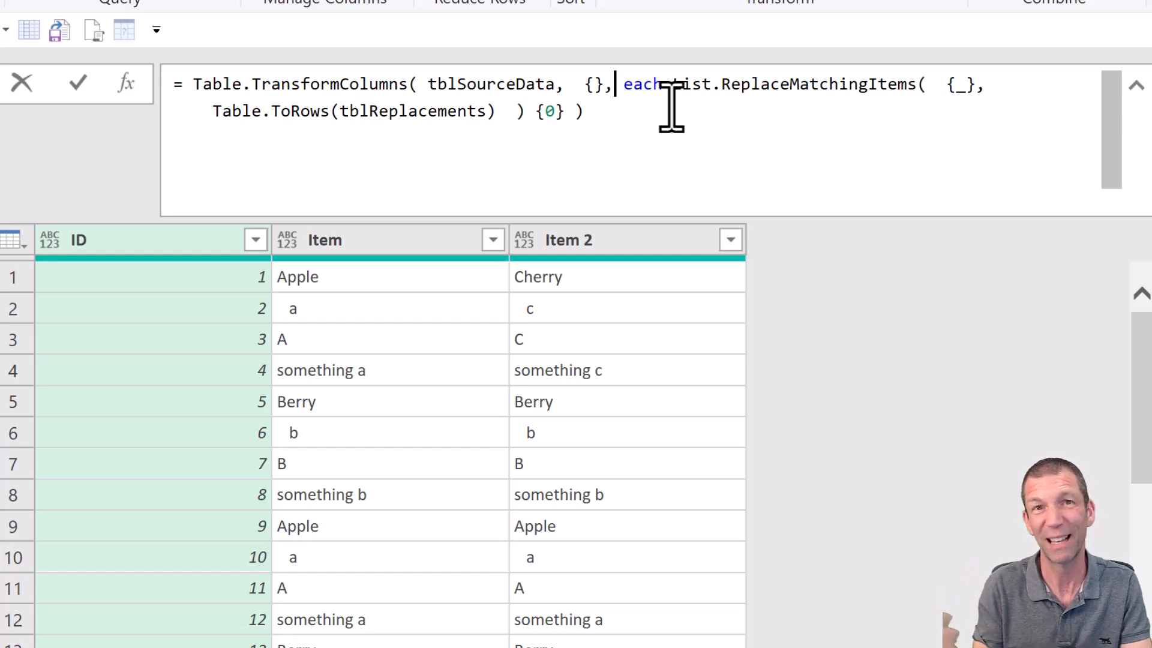
mouse_move(684, 85)
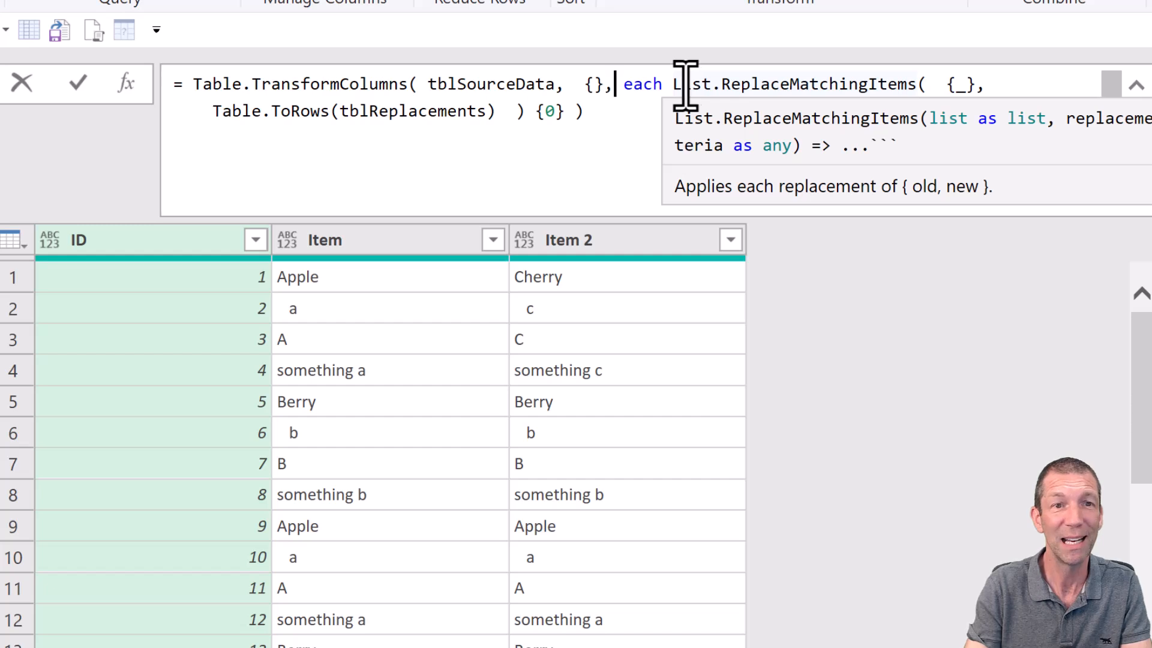
click(831, 87)
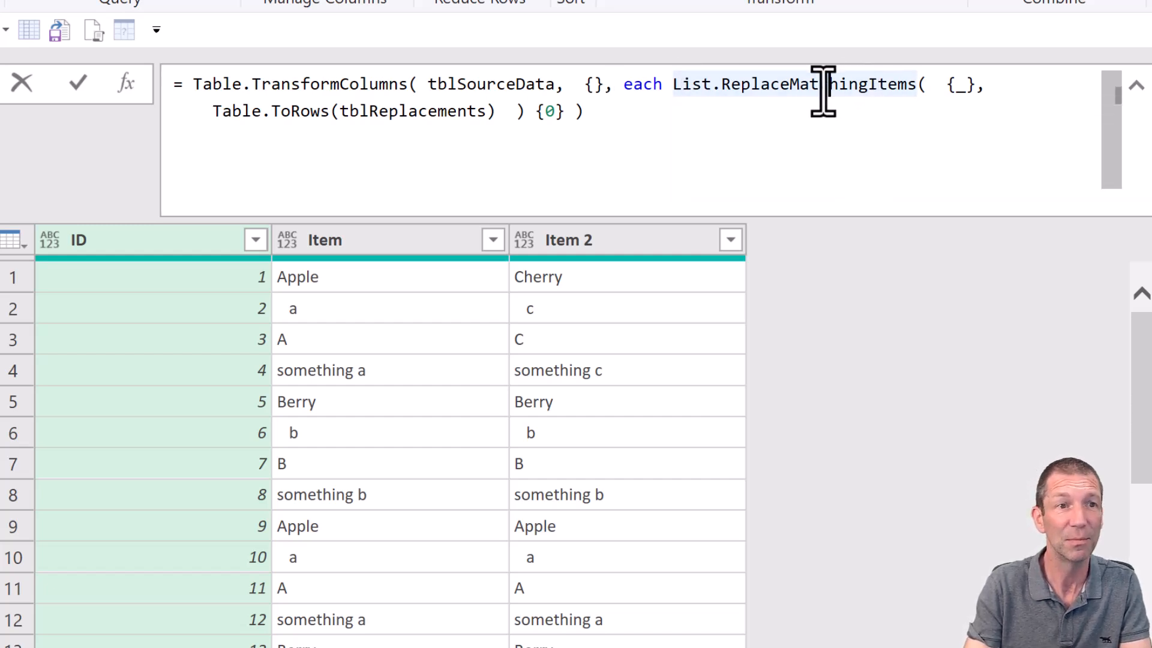
drag(212, 112, 497, 121)
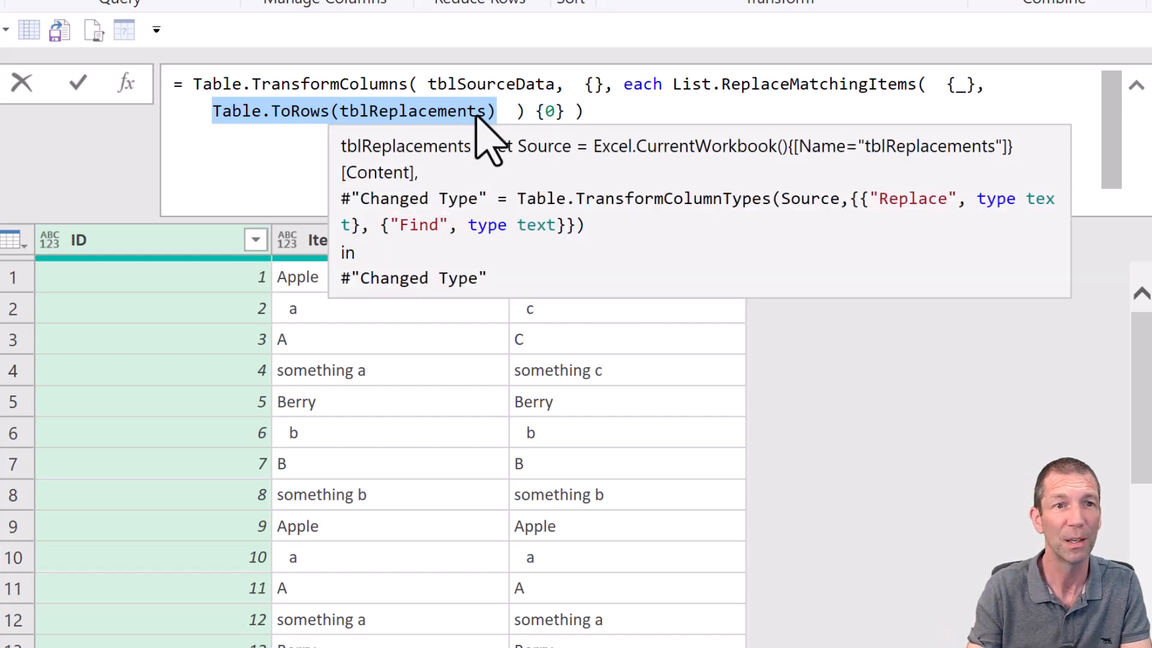
Remove the {0} index after List.ReplaceMatchingItems from the formula and apply the change
mouse_move(543, 113)
mouse_down()
mouse_move(563, 117)
mouse_move(535, 116)
mouse_up()
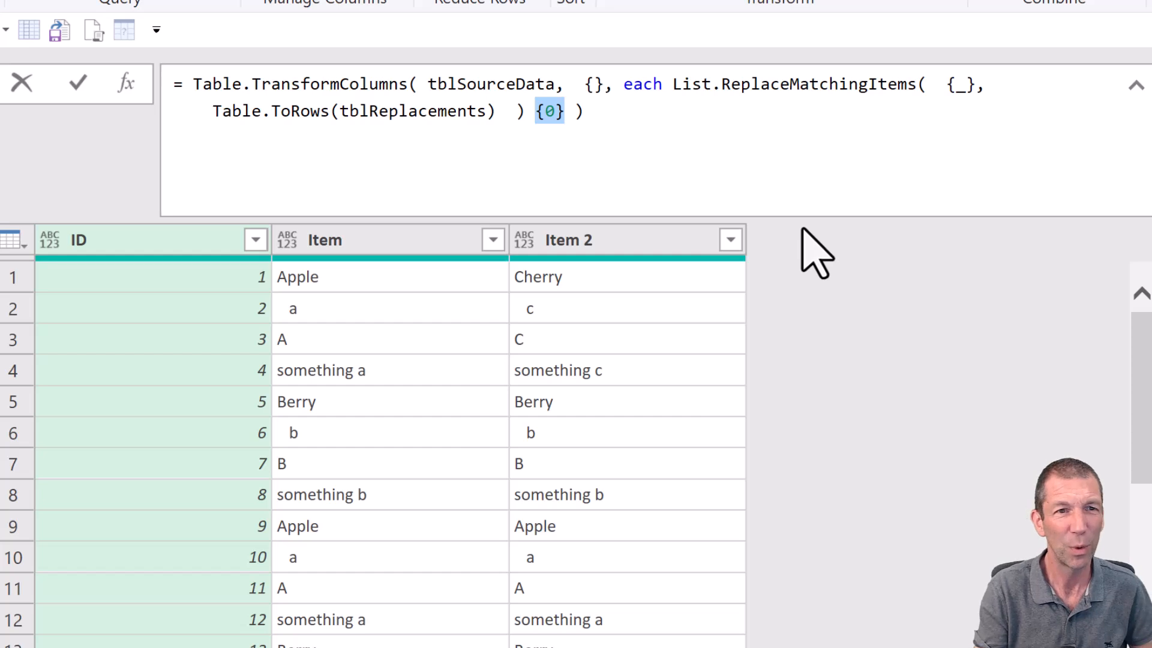
key(Delete)
key(Return)
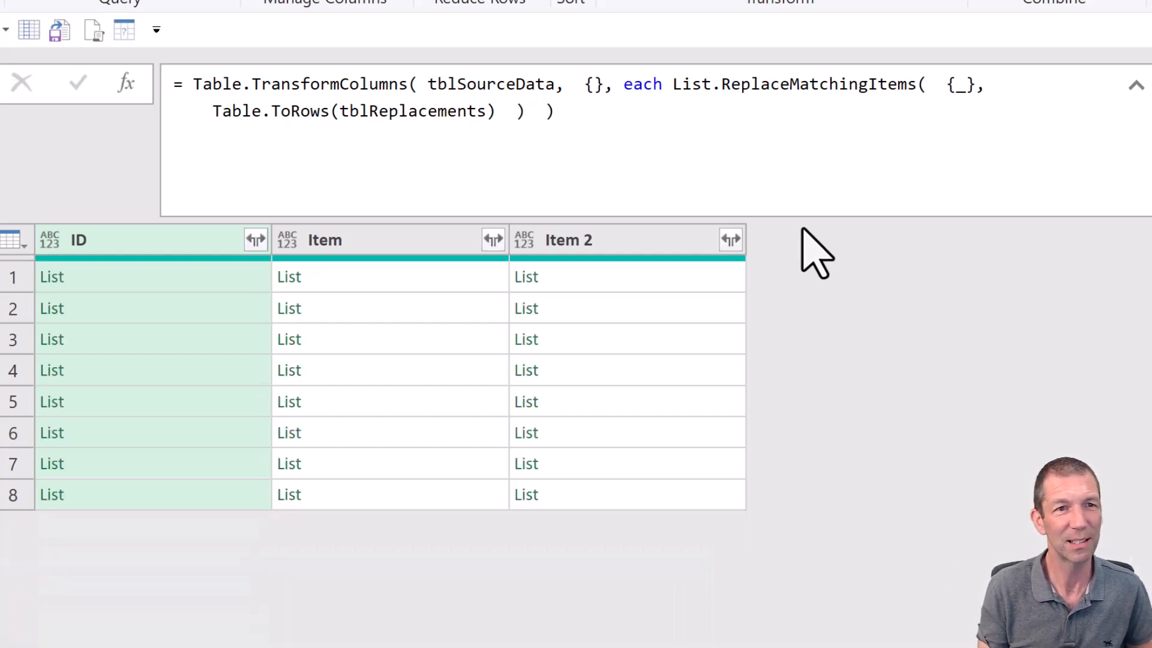
Add the {0} index after the List.ReplaceMatchingItems call in the Table.TransformColumns formula and apply the change
click(537, 119)
key(Left)
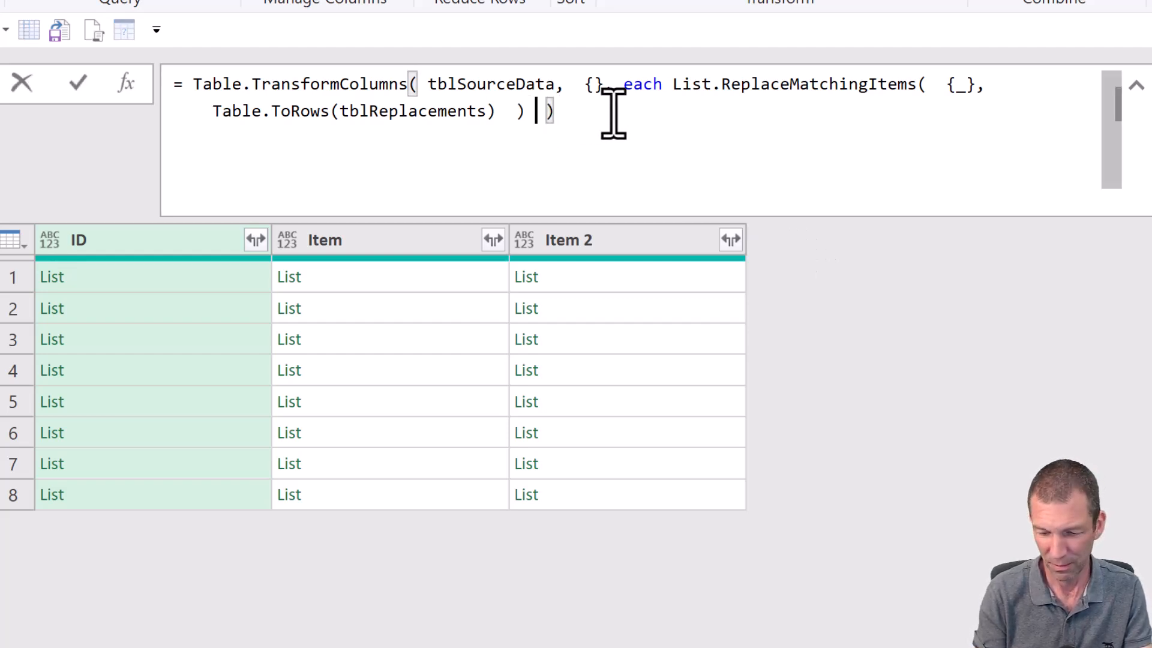
text({0)
key(Right)
key(Return)
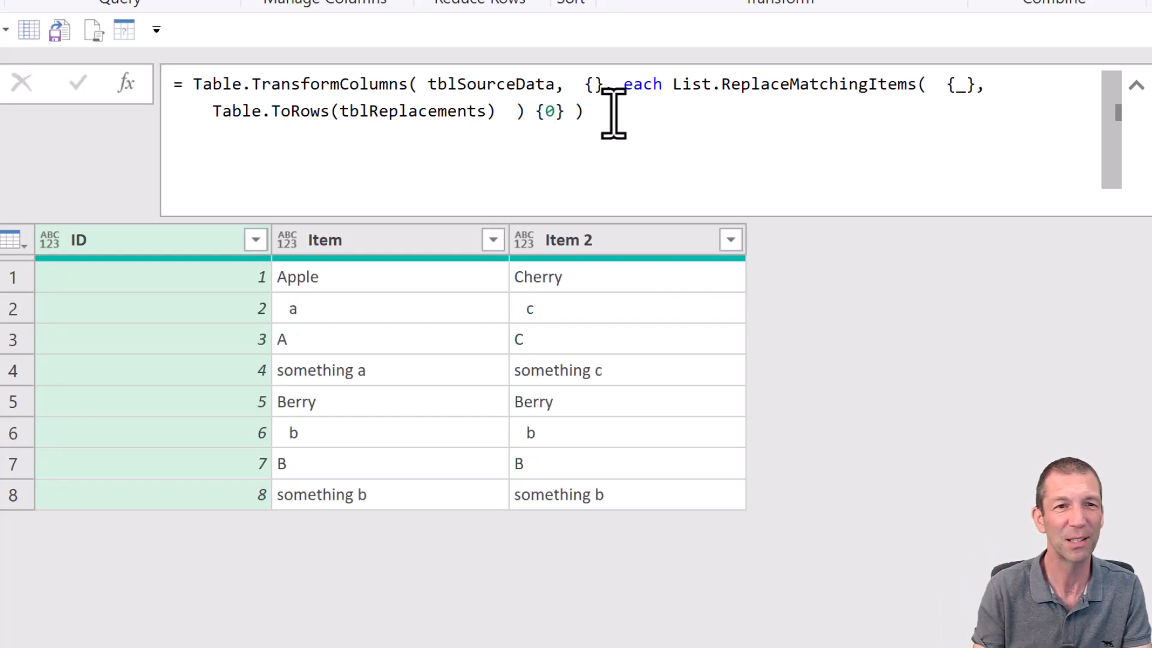
Move the Power Query Editor window aside to compare the multi-column methods' refresh seconds in the worksheet, and bring it back
click(613, 113)
key(Left)
key(Left)
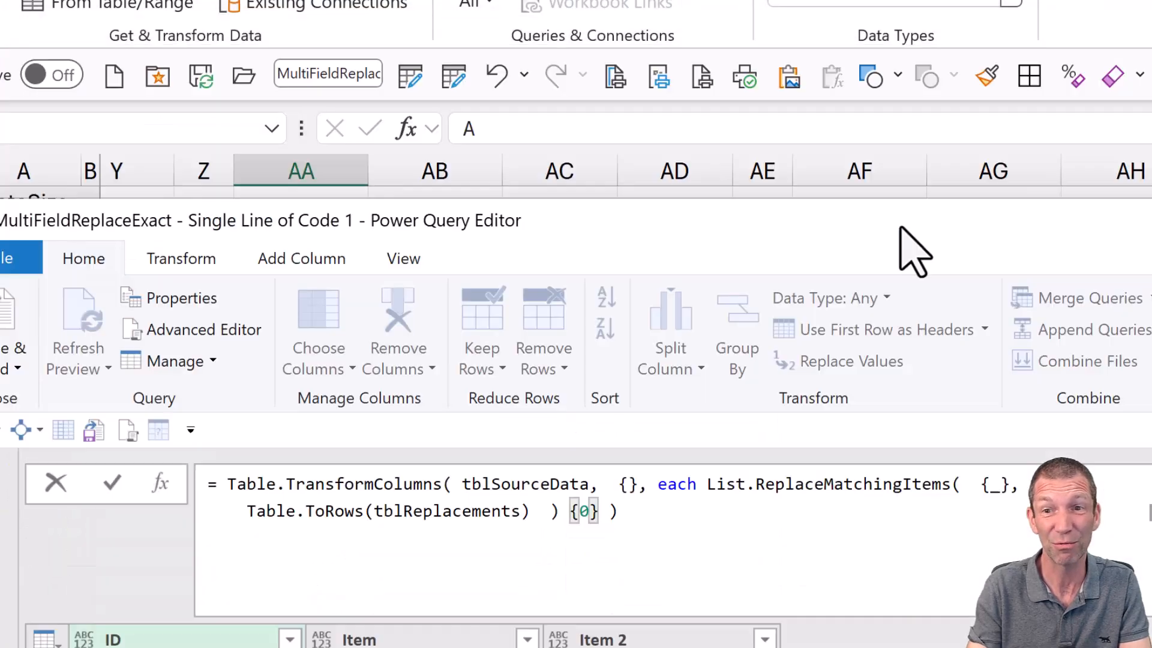
drag(901, 227, 971, 539)
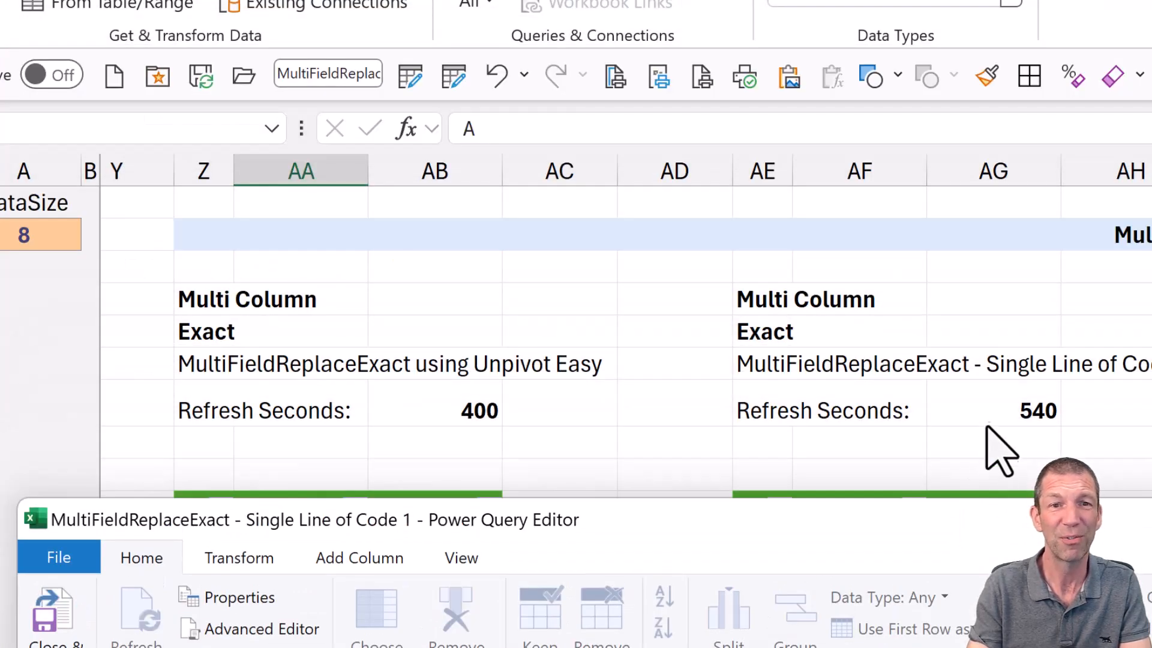
drag(940, 510, 983, 0)
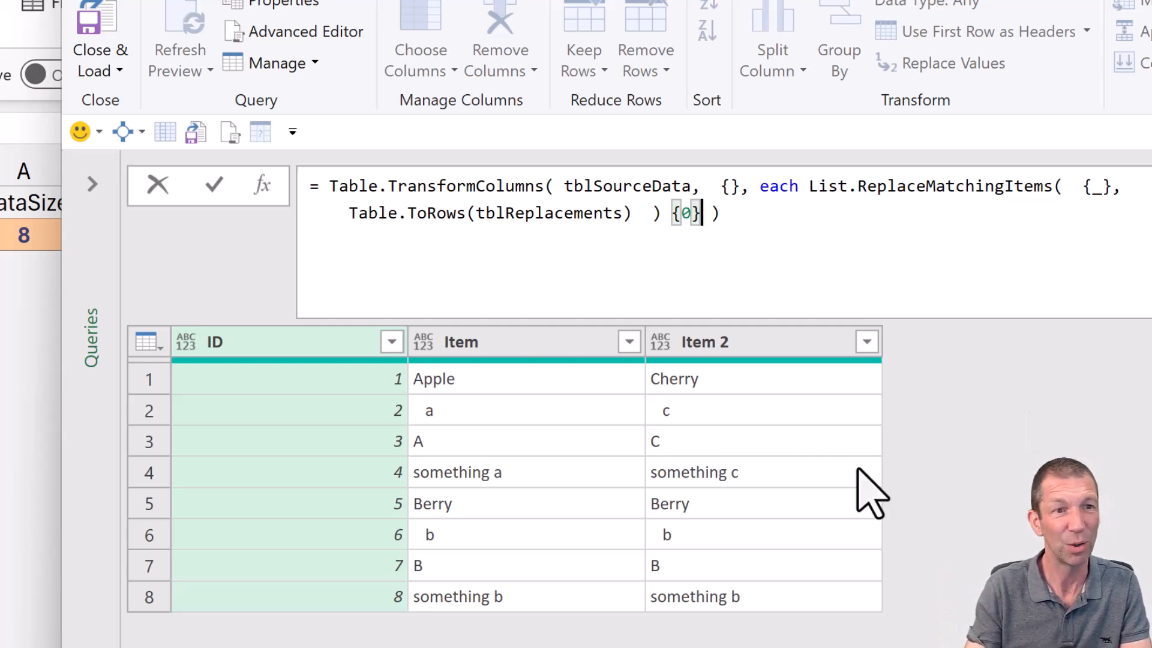
Expand the query list and open the MultiFieldReplaceExact - Single Line of Code 2 query in the Advanced Editor
click(87, 181)
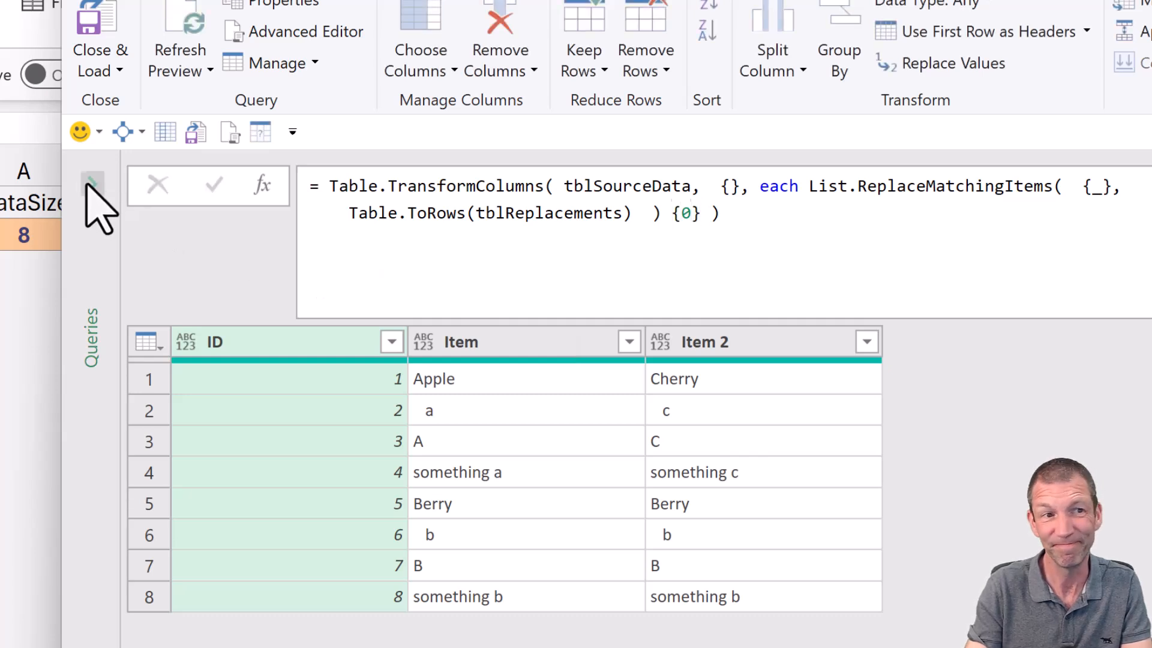
click(87, 182)
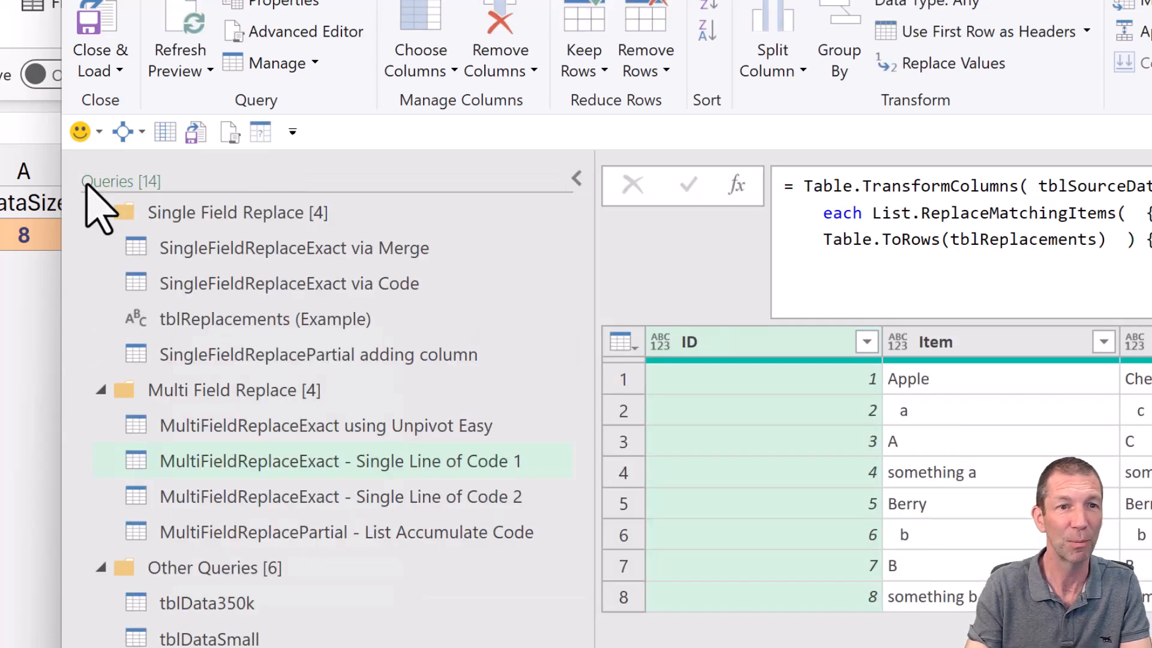
click(286, 501)
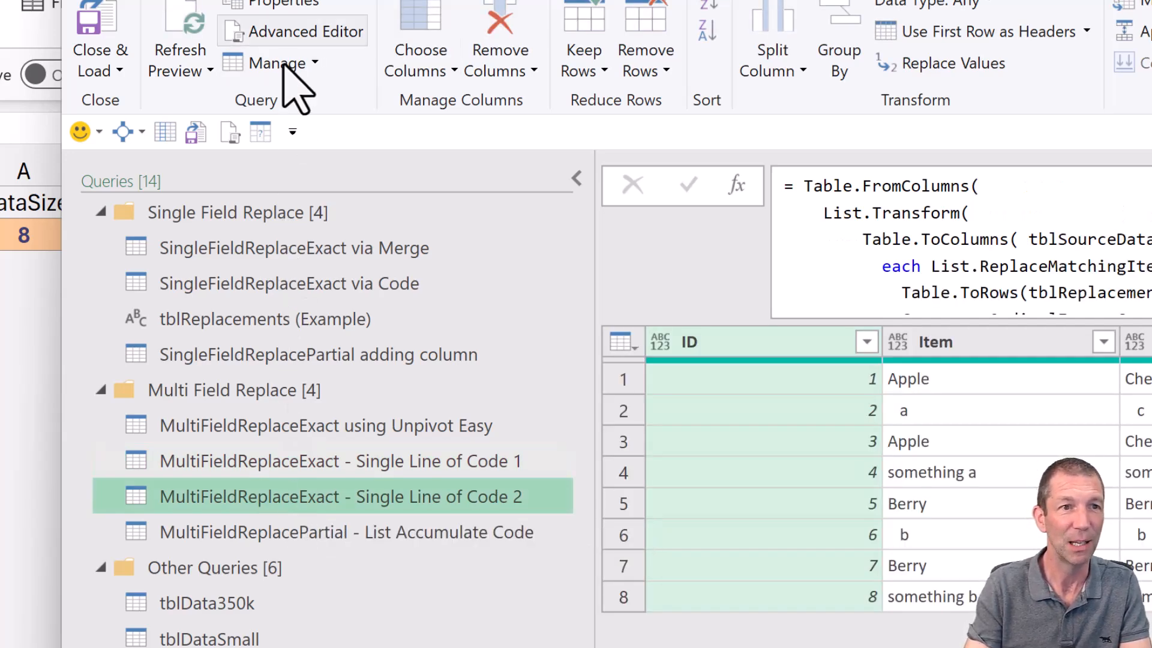
click(294, 33)
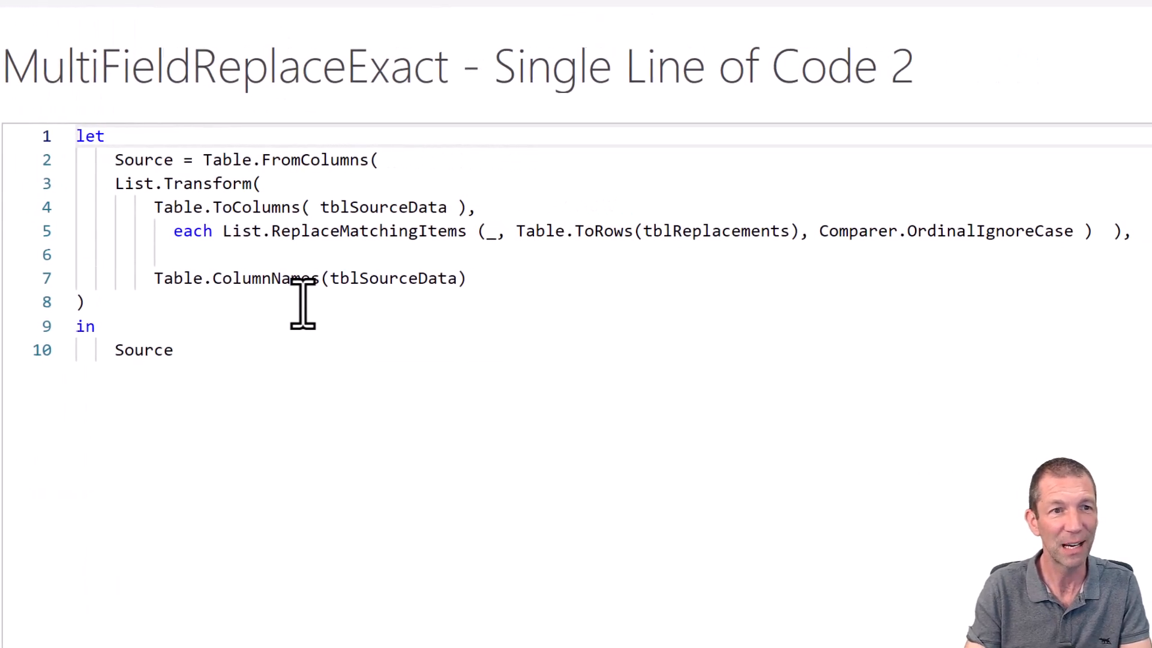
Examine the Table.FromColumns, Table.ColumnNames(tblSourceData), List.Transform and Table.ToColumns( tblSourceData ) parts of the code
drag(111, 159, 397, 168)
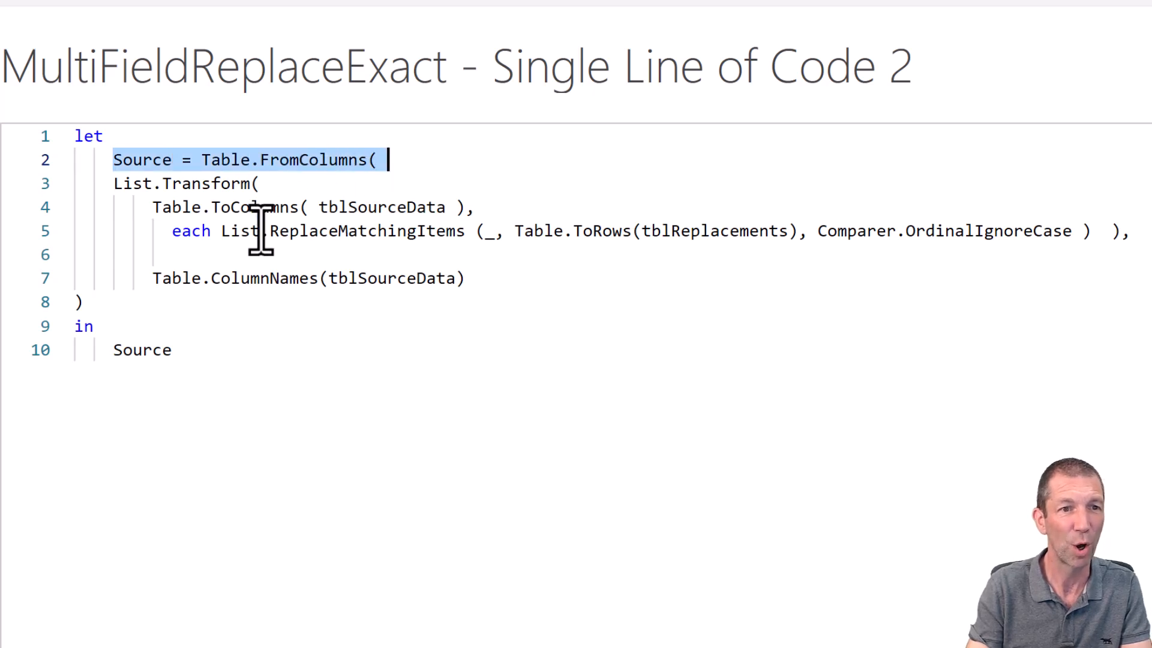
drag(142, 278, 476, 276)
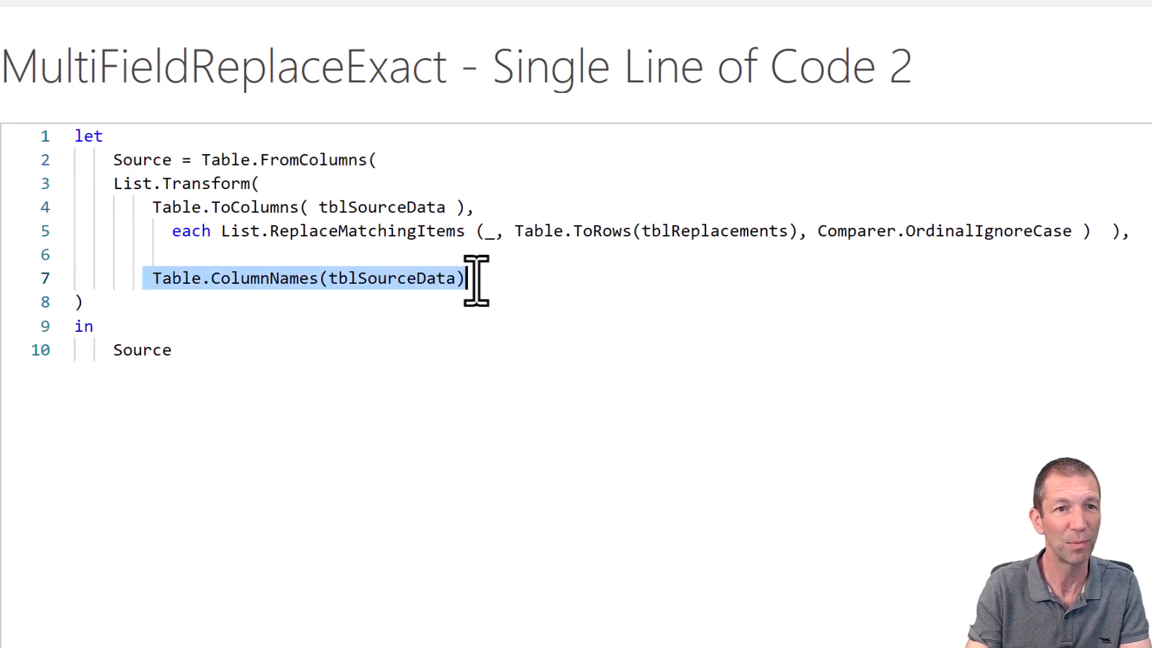
mouse_move(604, 238)
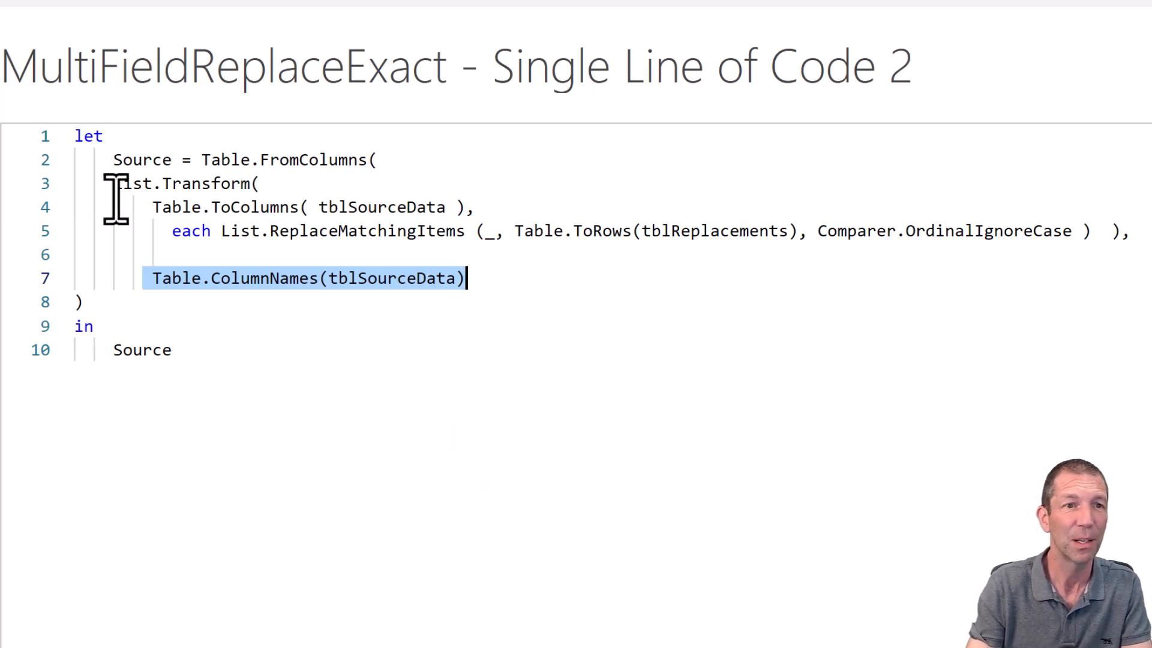
drag(102, 188, 266, 195)
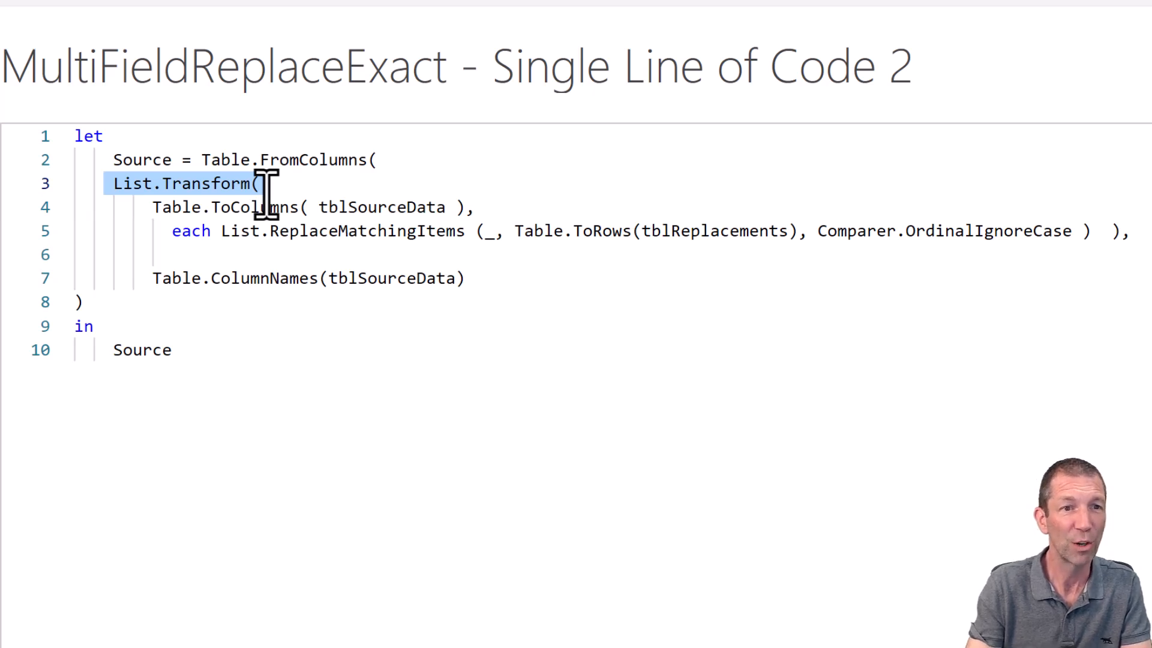
drag(142, 211, 287, 216)
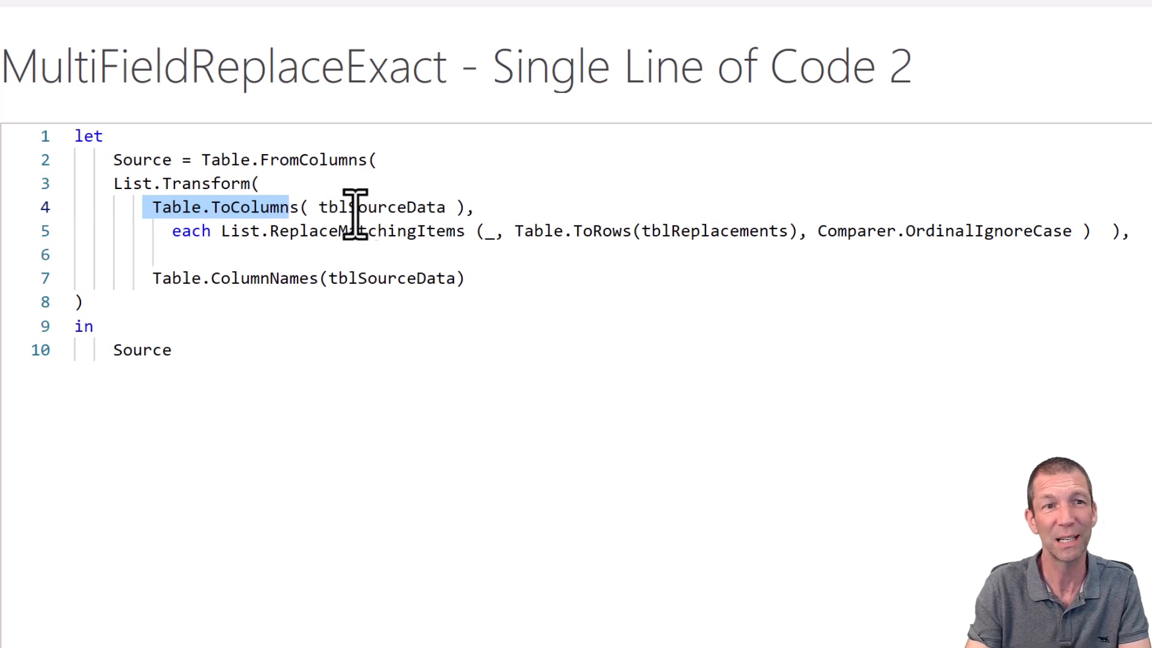
drag(463, 207, 153, 207)
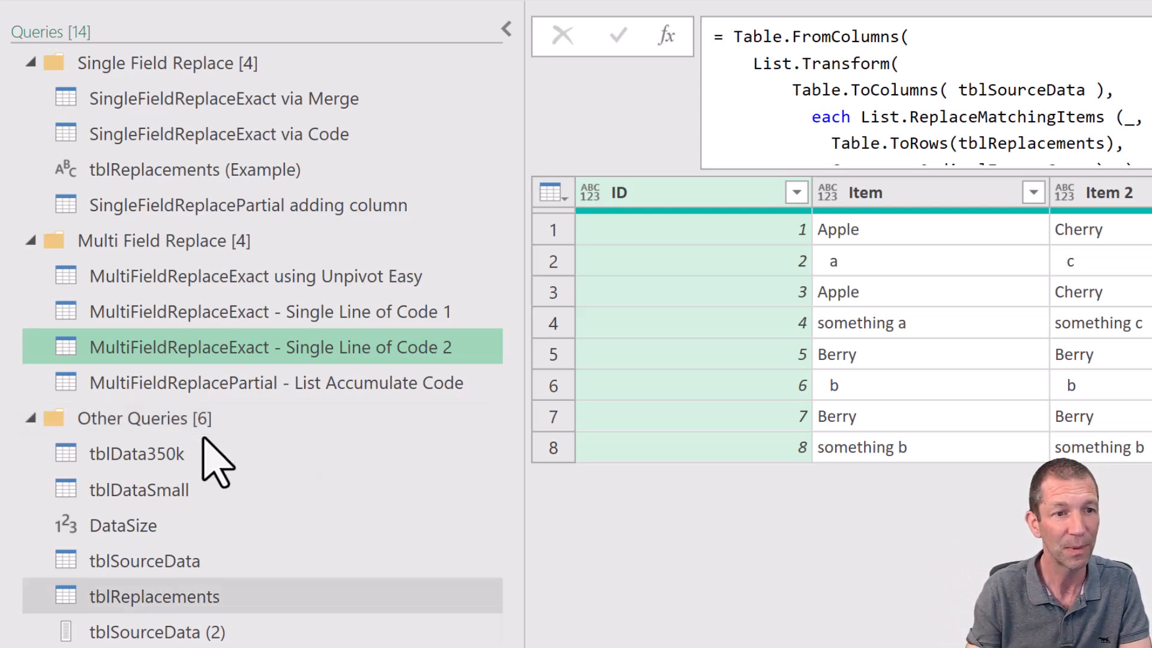
Create a new query from tblSourceData and set its Source formula to = Table.ToColumns( tblSourceData )
right_click(184, 561)
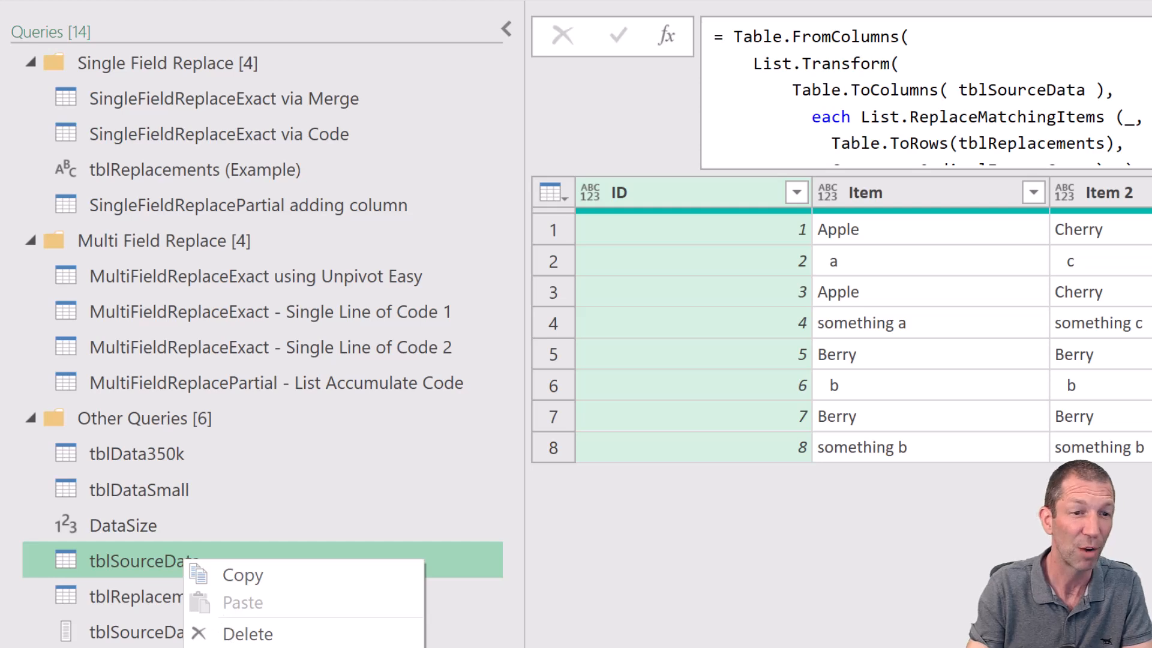
click(251, 647)
click(952, 47)
key(ctrl+a)
text(Table.ToColumns( tblSourceData ))
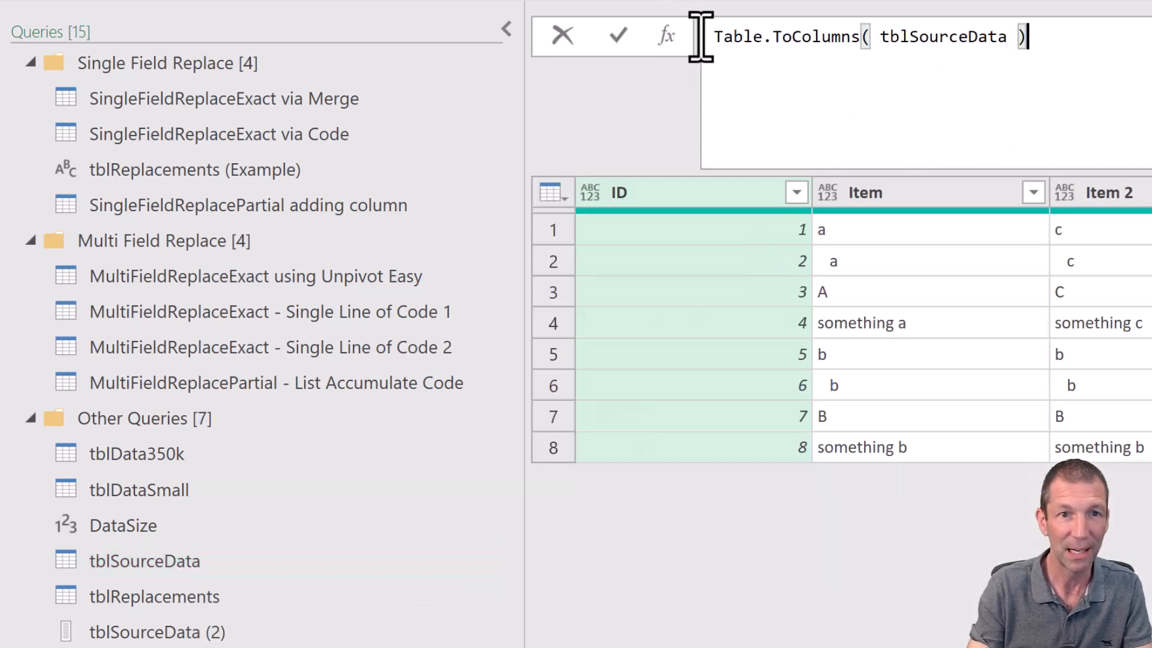
click(713, 37)
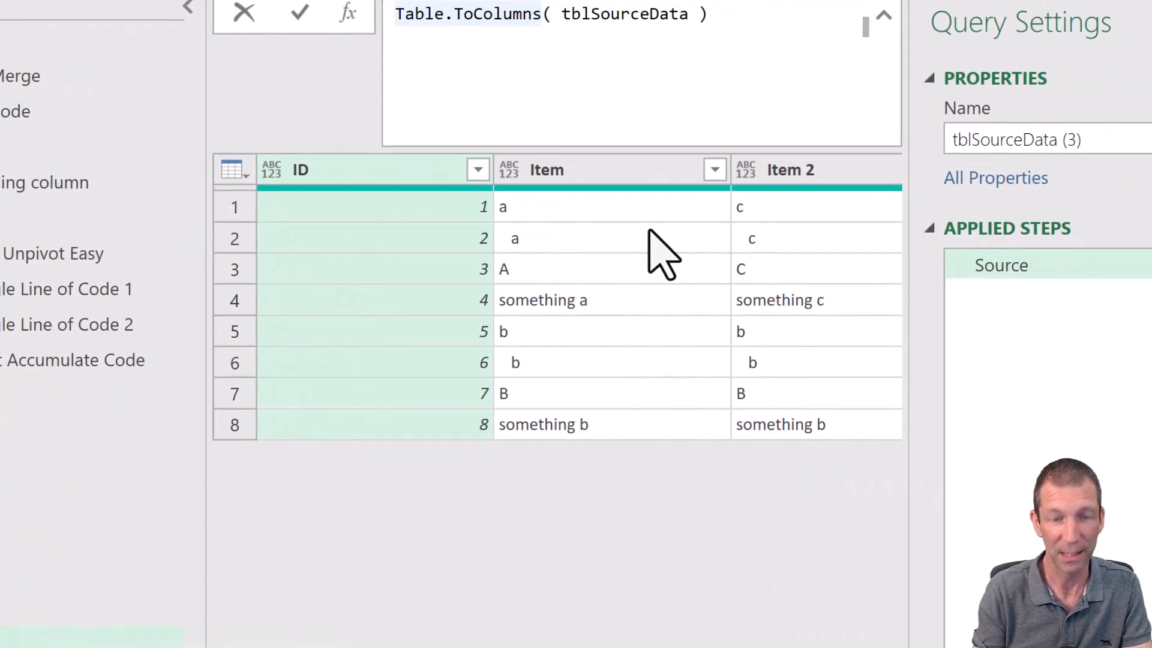
text(=)
key(Return)
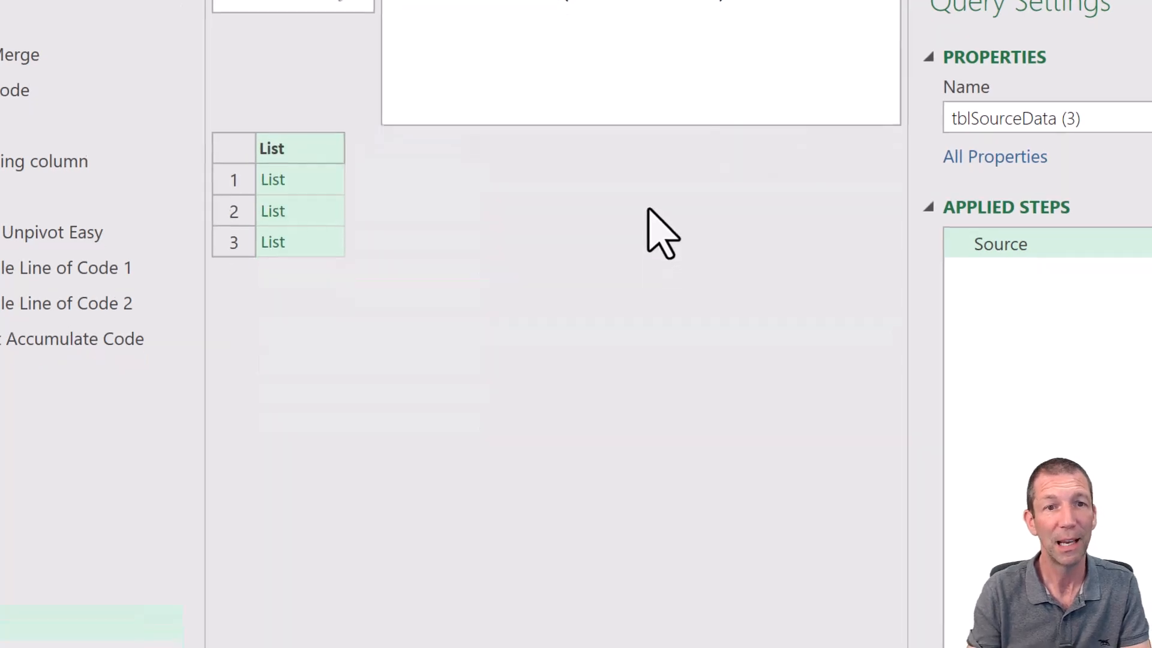
Preview the contents of each of the three nested lists returned by Table.ToColumns
click(329, 201)
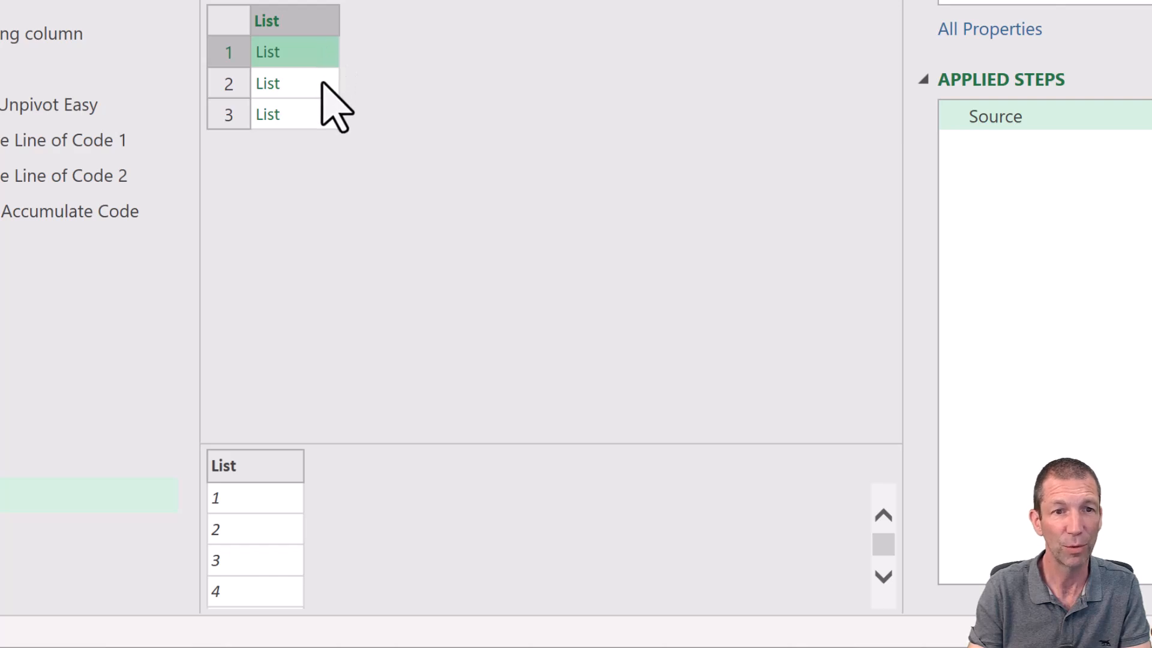
click(322, 84)
click(321, 115)
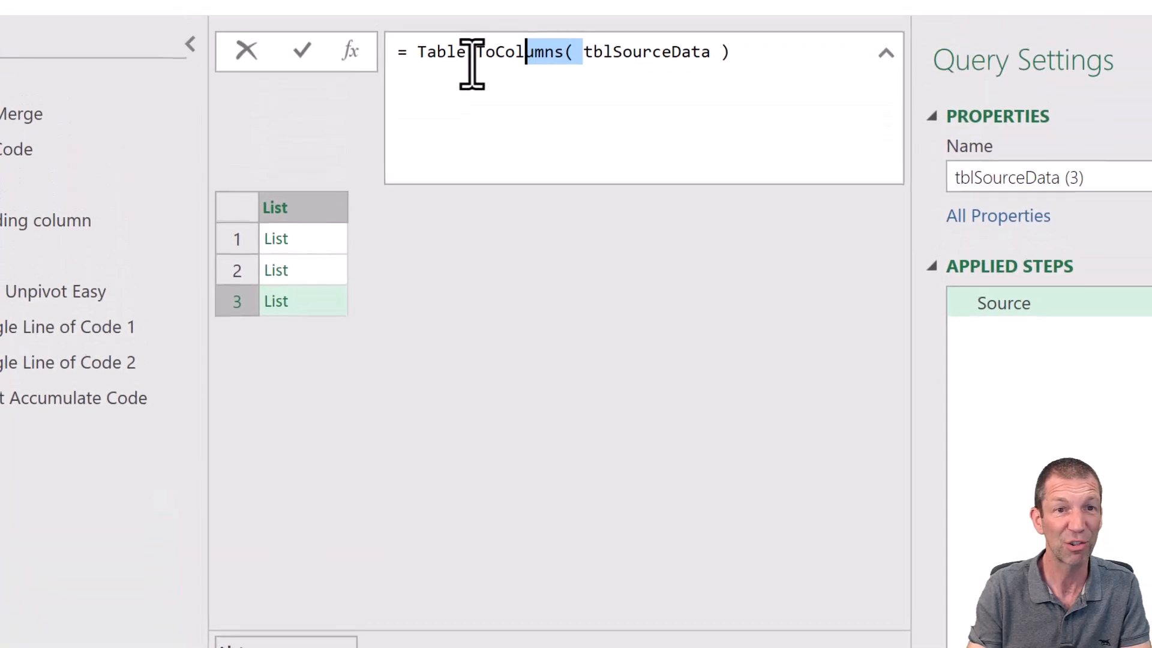
Remove the Table.ToColumns wrapper so the new query's Source formula reads = tblSourceData
drag(472, 63, 407, 67)
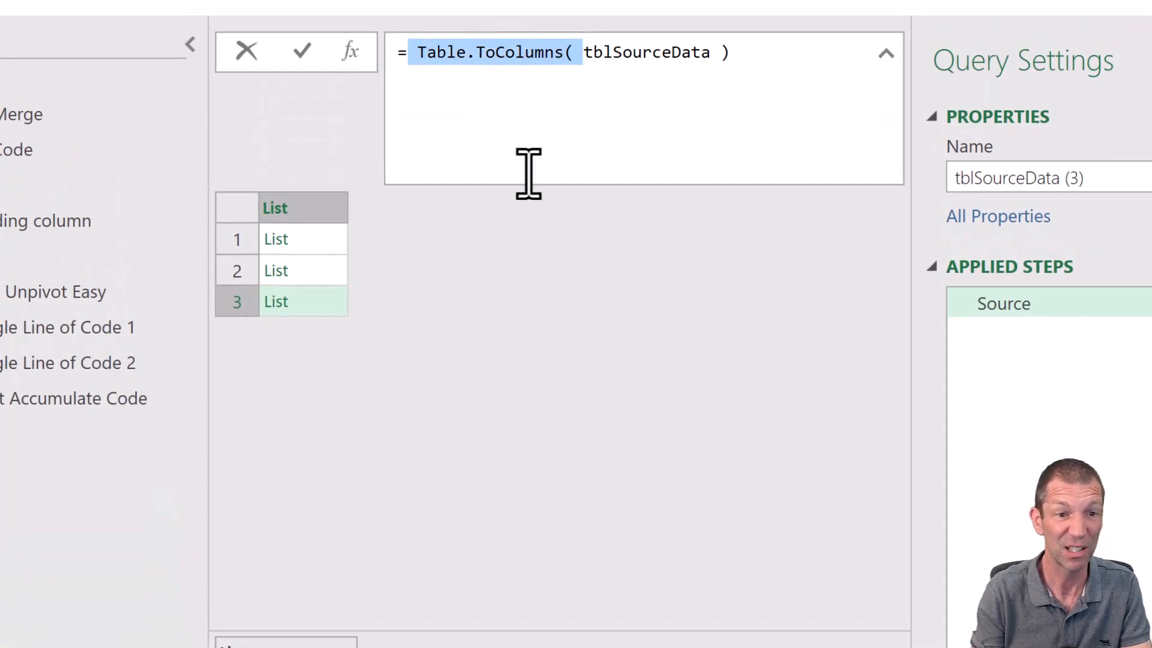
key(Delete)
click(617, 57)
key(BackSpace)
key(Return)
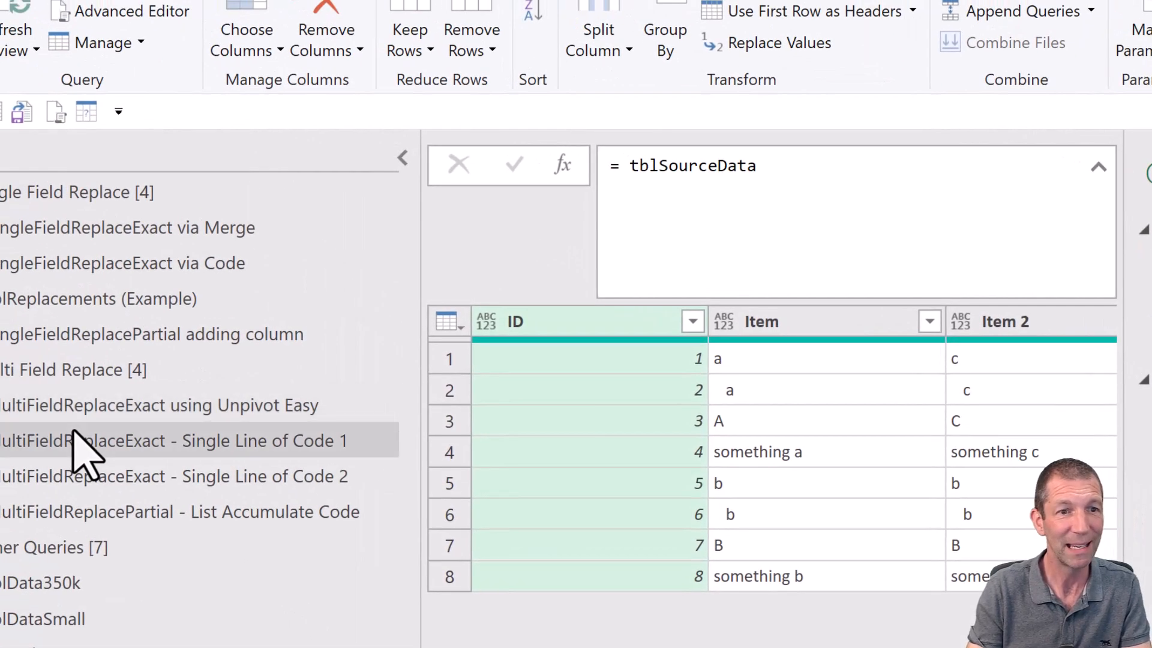
Reopen MultiFieldReplaceExact - Single Line of Code 2 in the Advanced Editor and re-enter List.Transform's opening bracket to show its argument hint
click(79, 474)
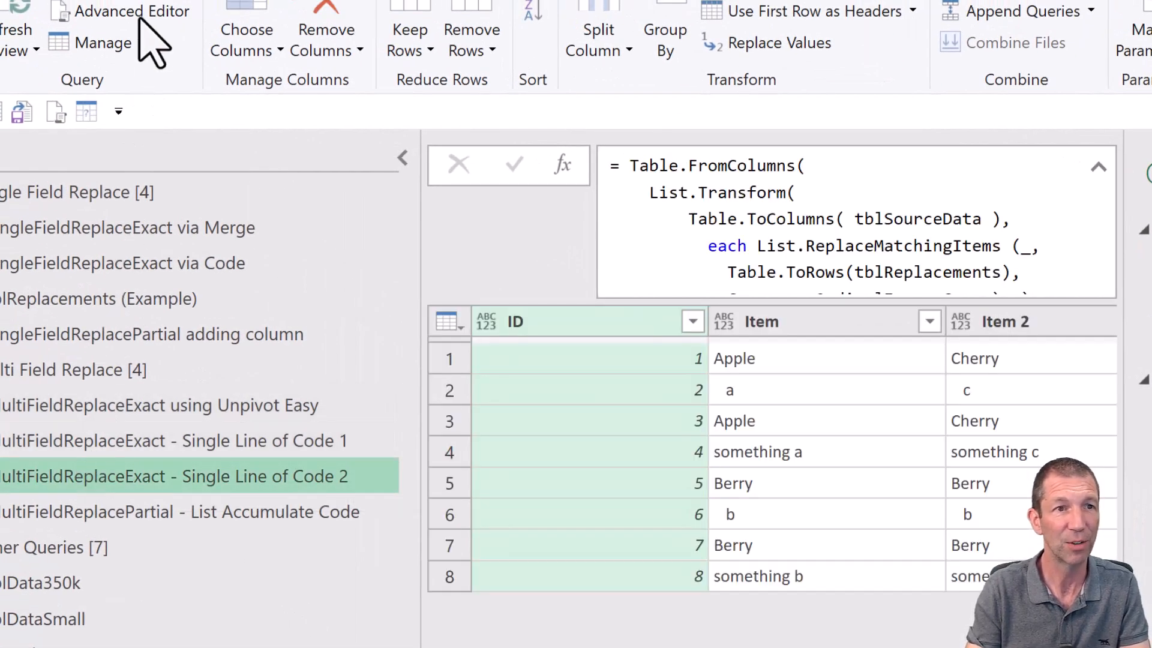
click(140, 11)
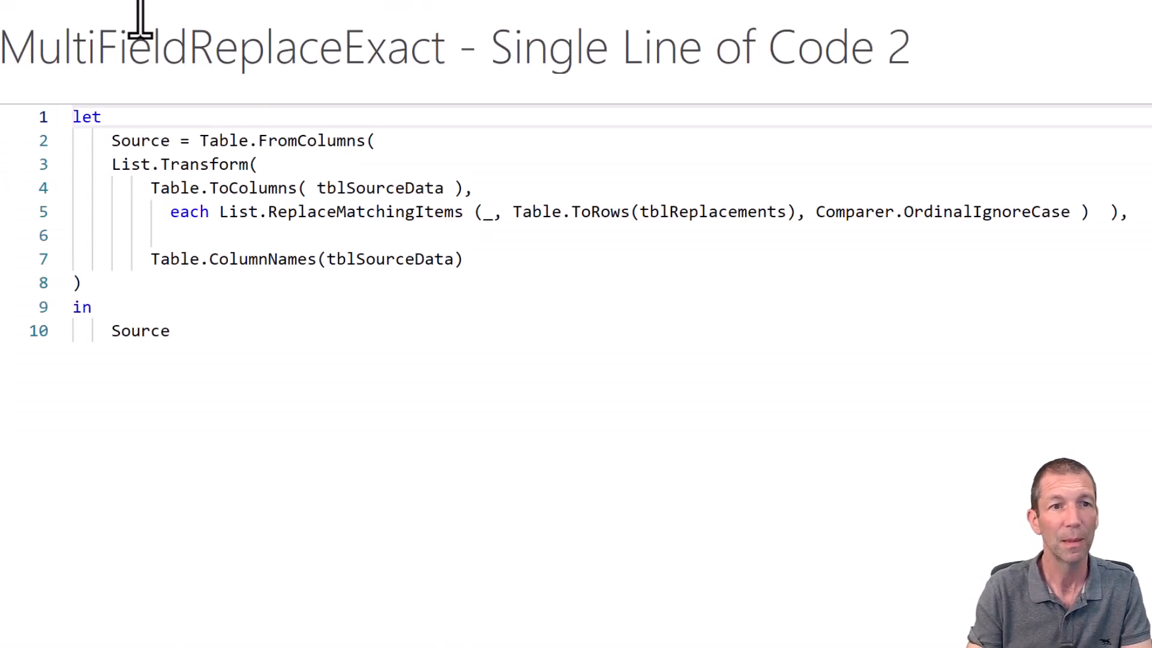
click(278, 164)
key(BackSpace)
key(BackSpace)
text(()
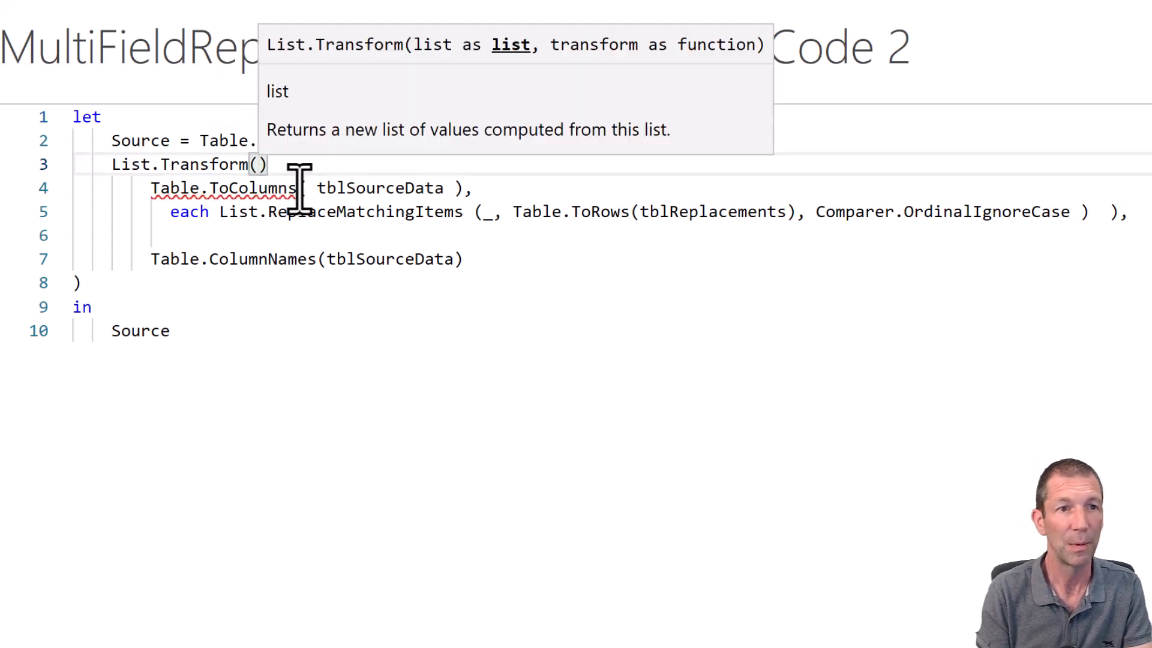
key(Delete)
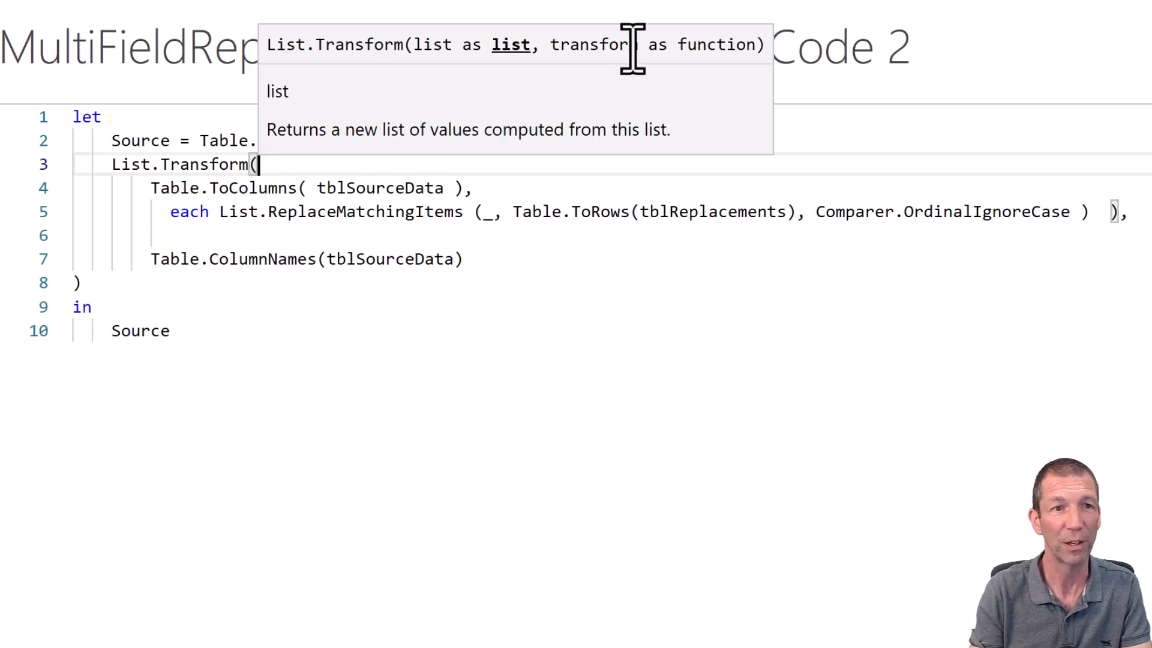
mouse_move(171, 195)
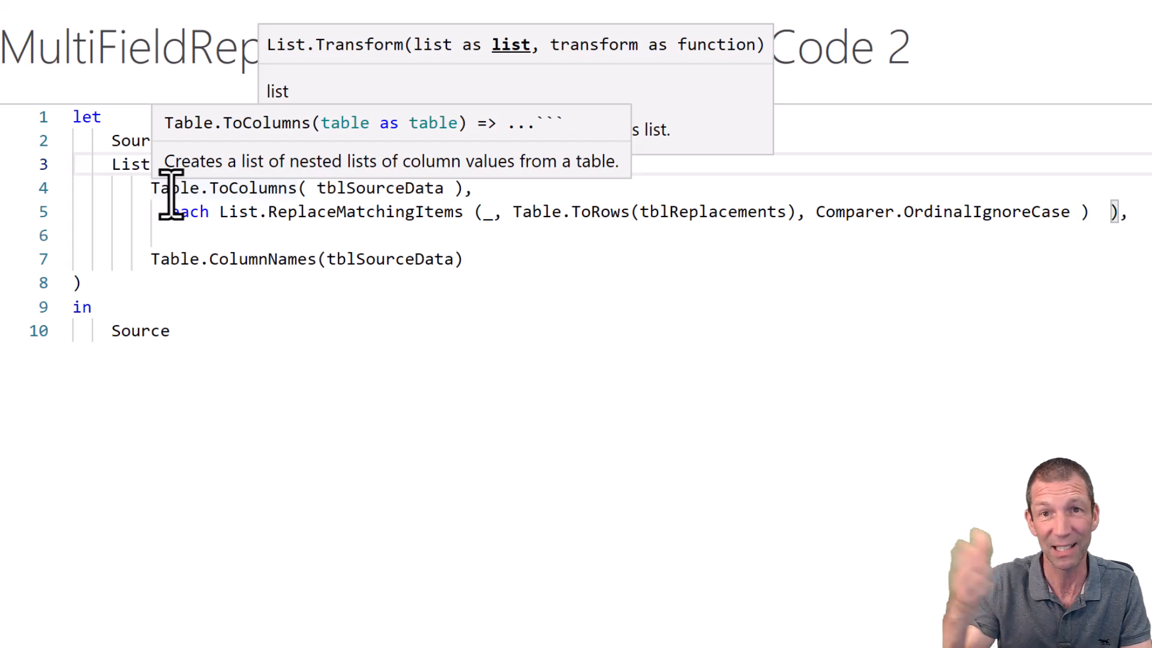
Examine the each keyword, the underscore argument and the Table.ToRows argument in the List.ReplaceMatchingItems line
click(210, 213)
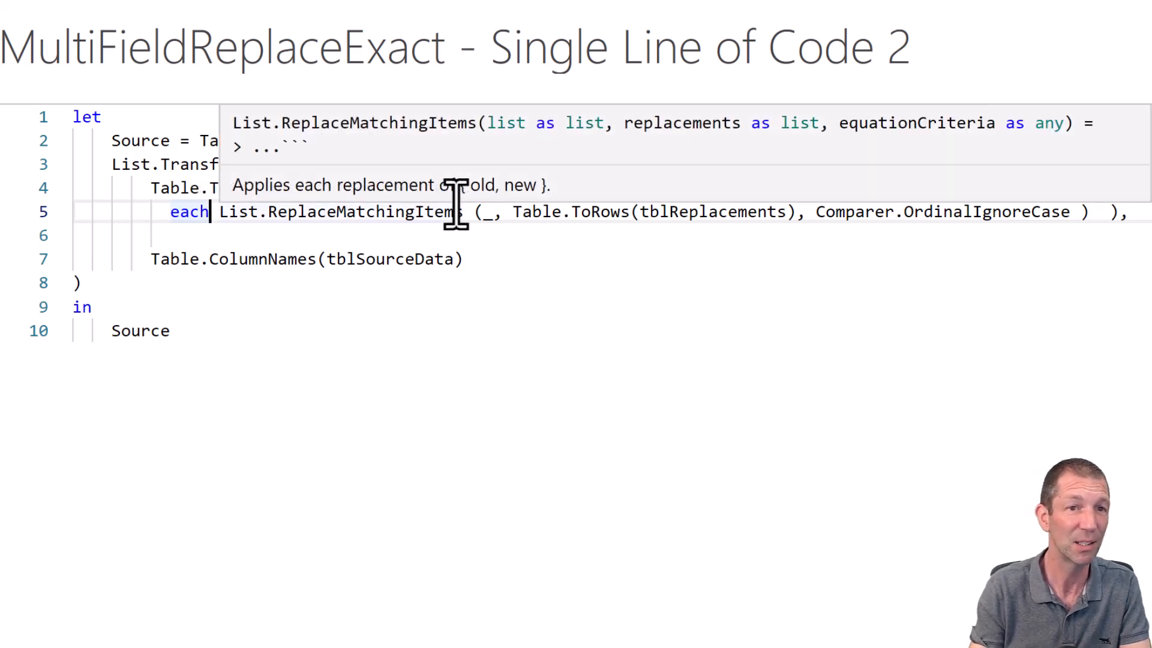
click(484, 213)
key(shift+Right)
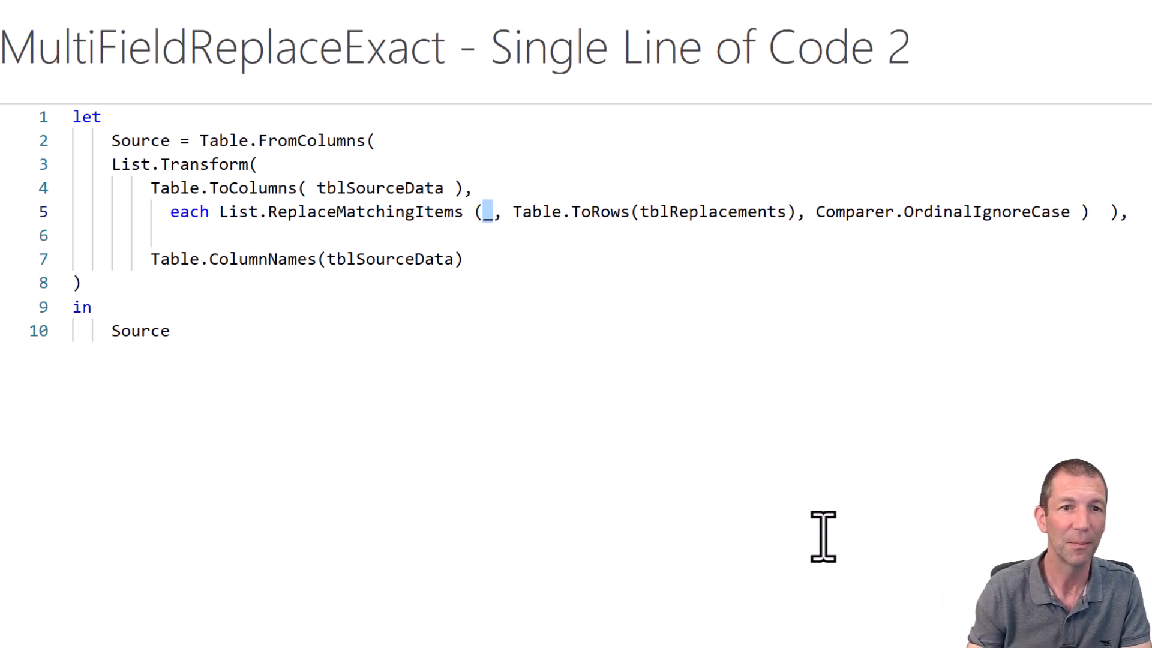
drag(504, 213, 609, 212)
Re-enter the opening bracket of List.ReplaceMatchingItems to show its argument hint with the equation criteria
click(484, 211)
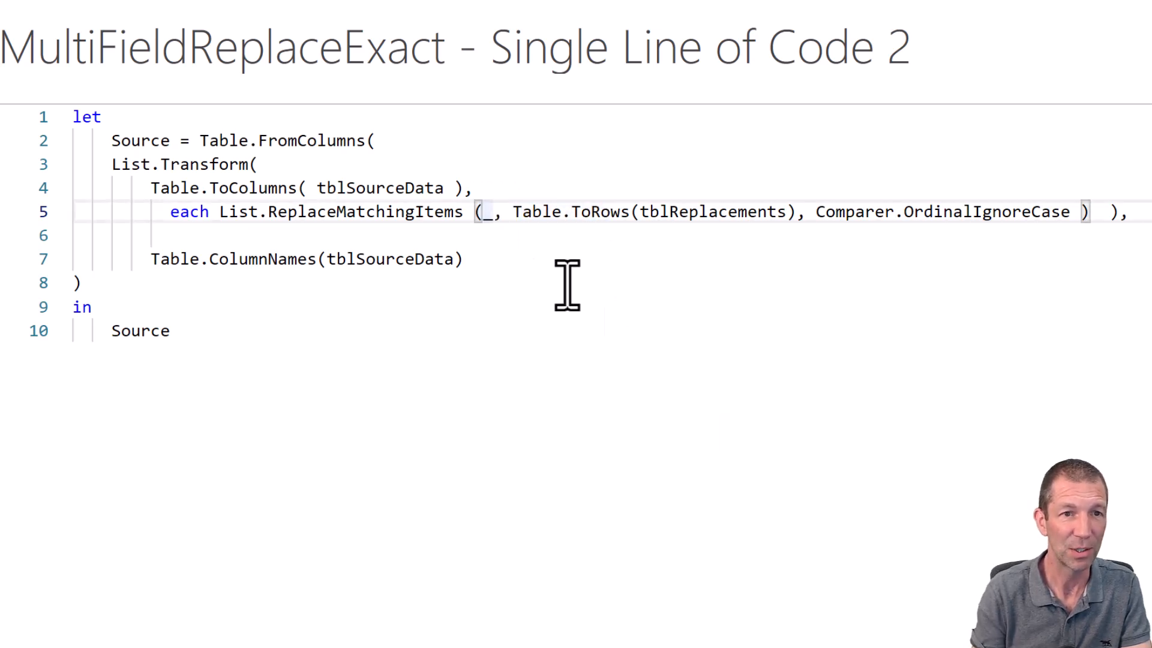
key(BackSpace)
text(()
key(BackSpace)
text(()
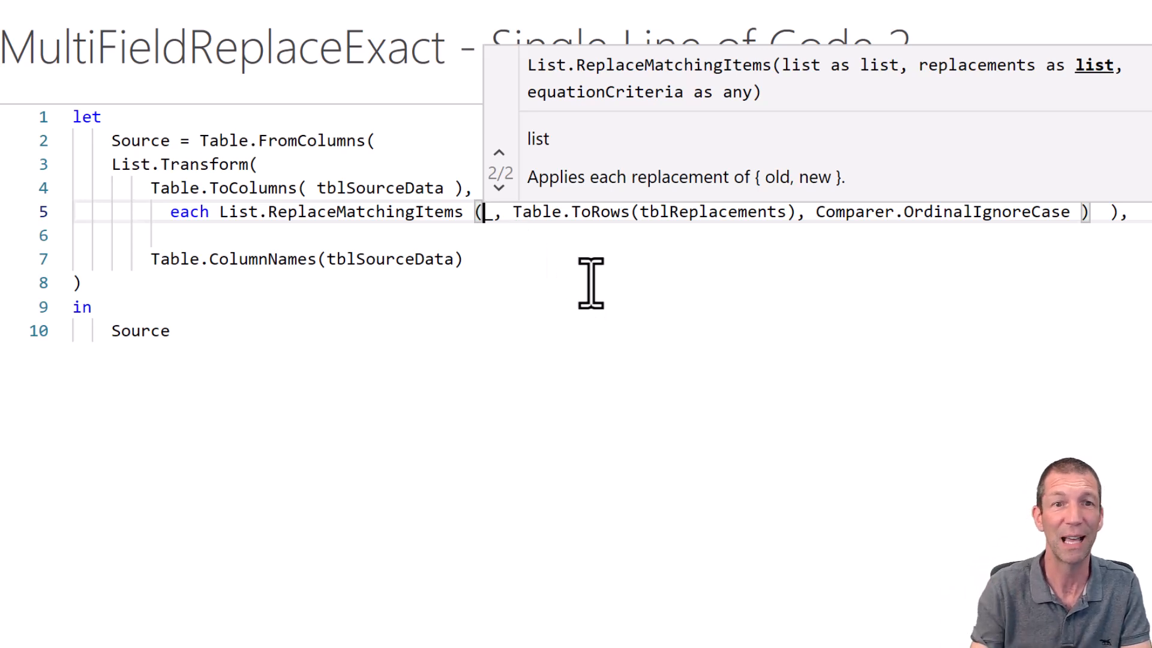
Examine the Table.ToRows(tblReplacements) replacement list and the Comparer.OrdinalIgnoreCase argument
click(542, 213)
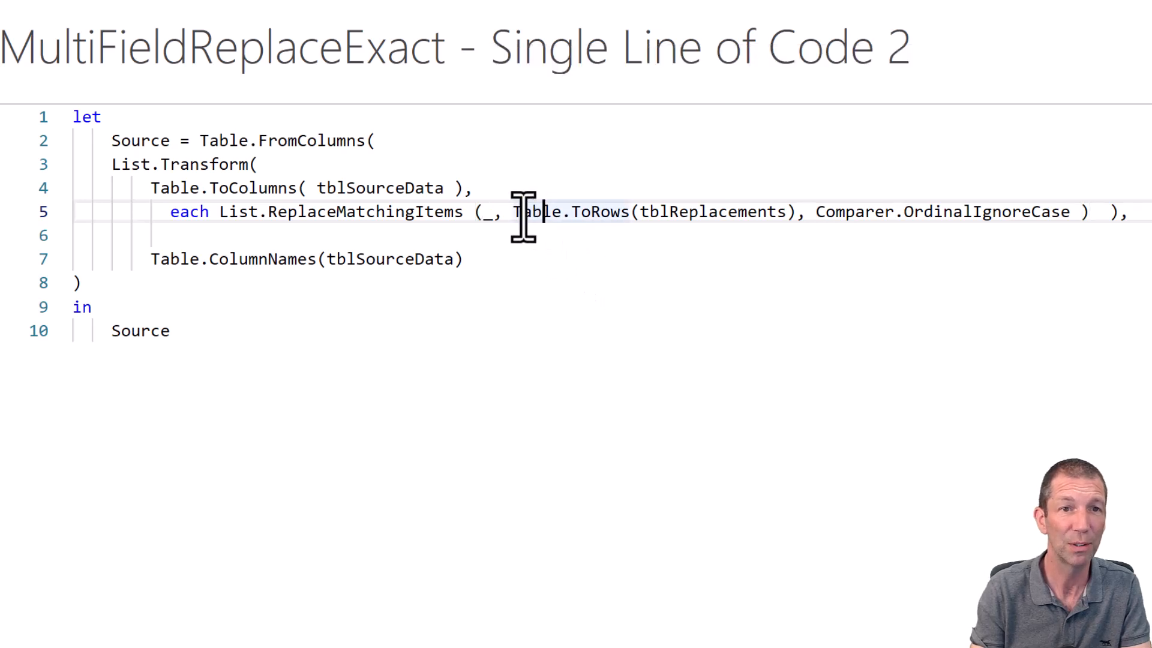
drag(516, 214, 790, 213)
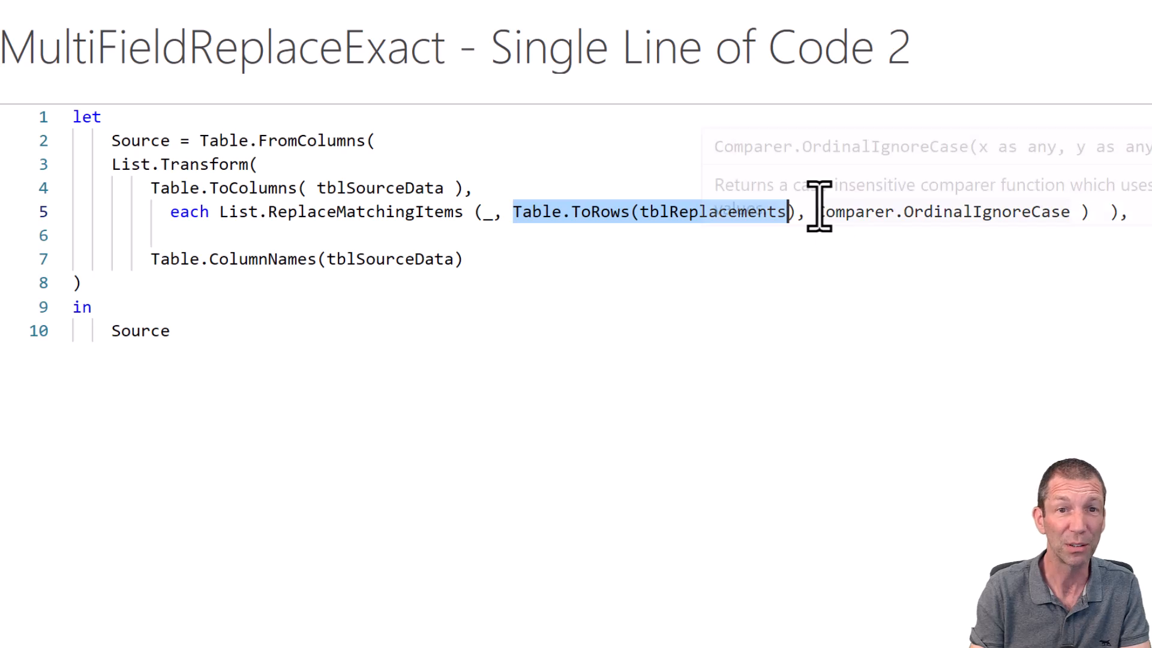
drag(817, 214, 1074, 215)
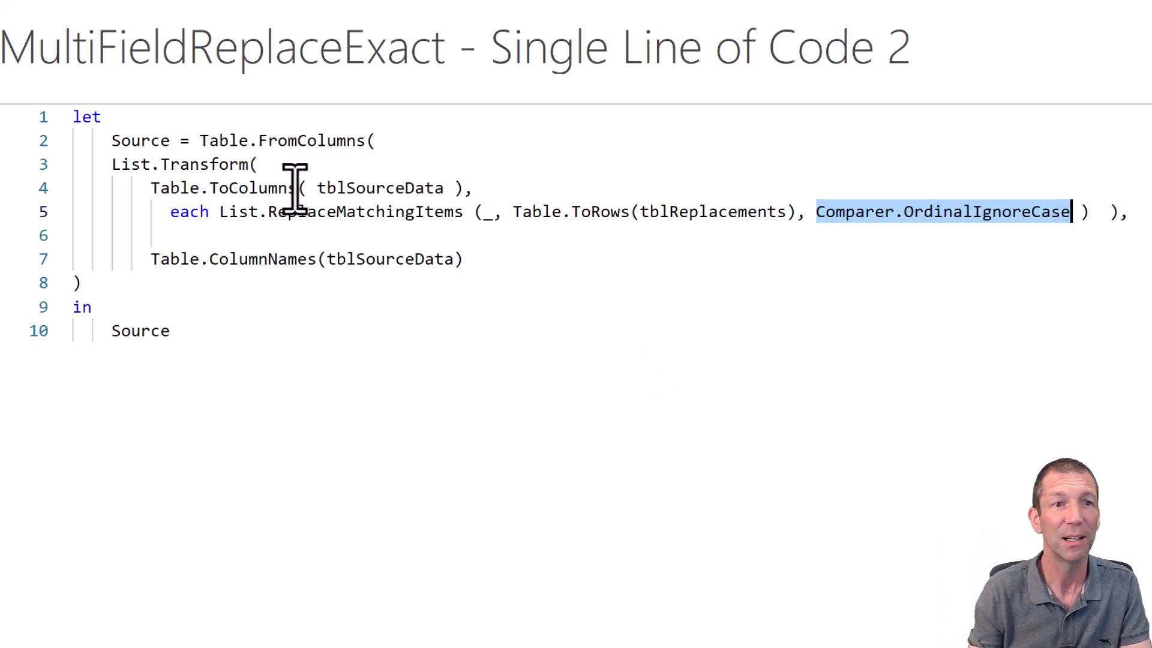
Examine the Table.FromColumns function and its Table.ColumnNames(tblSourceData) argument in the Single Line of Code 2 query
click(271, 149)
double_click(271, 141)
double_click(225, 142)
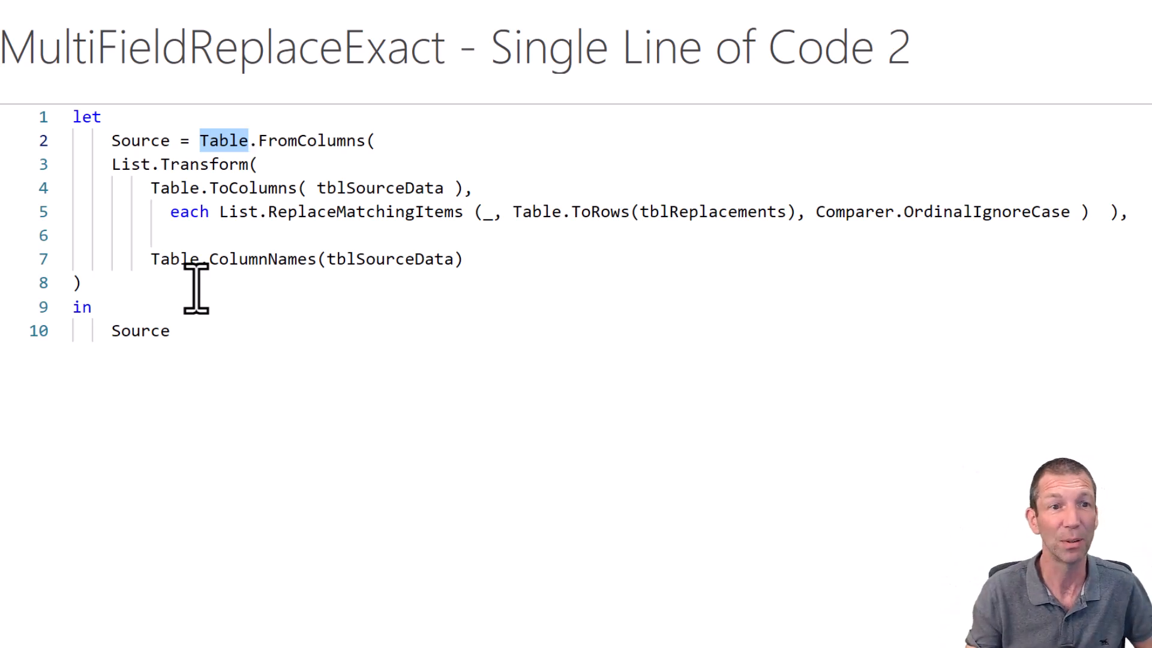
double_click(373, 263)
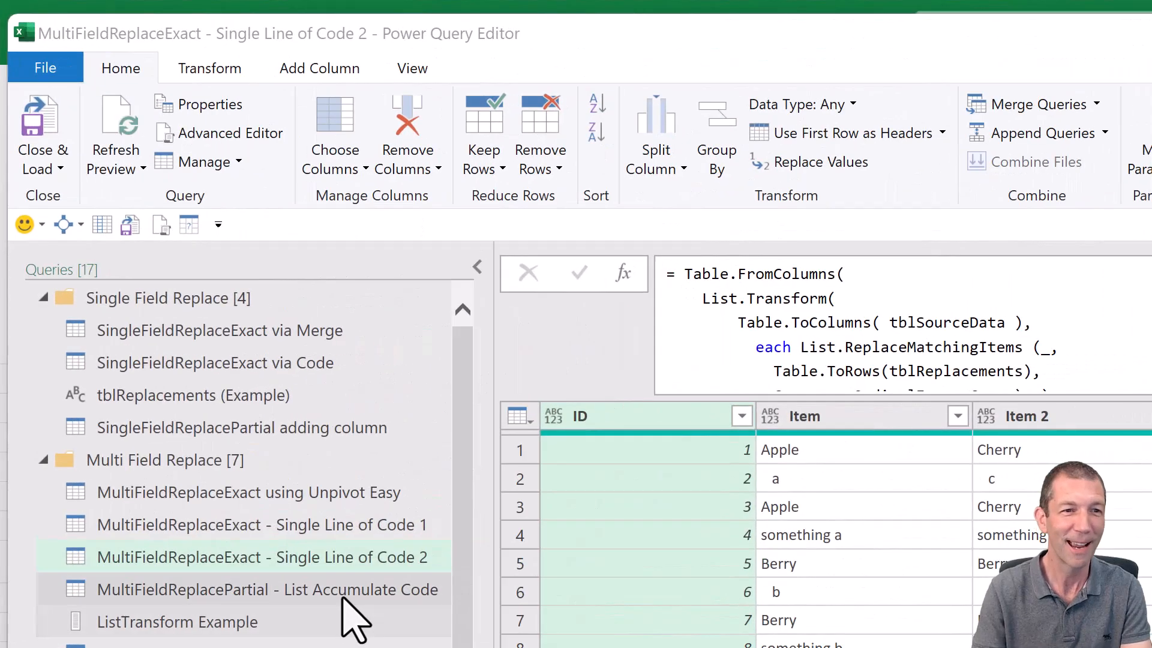
Open MultiFieldReplacePartial - List Accumulate Code in the Advanced Editor and examine its Source, Changed Type, ReplacementList and BufferedReplacementList lines
click(325, 594)
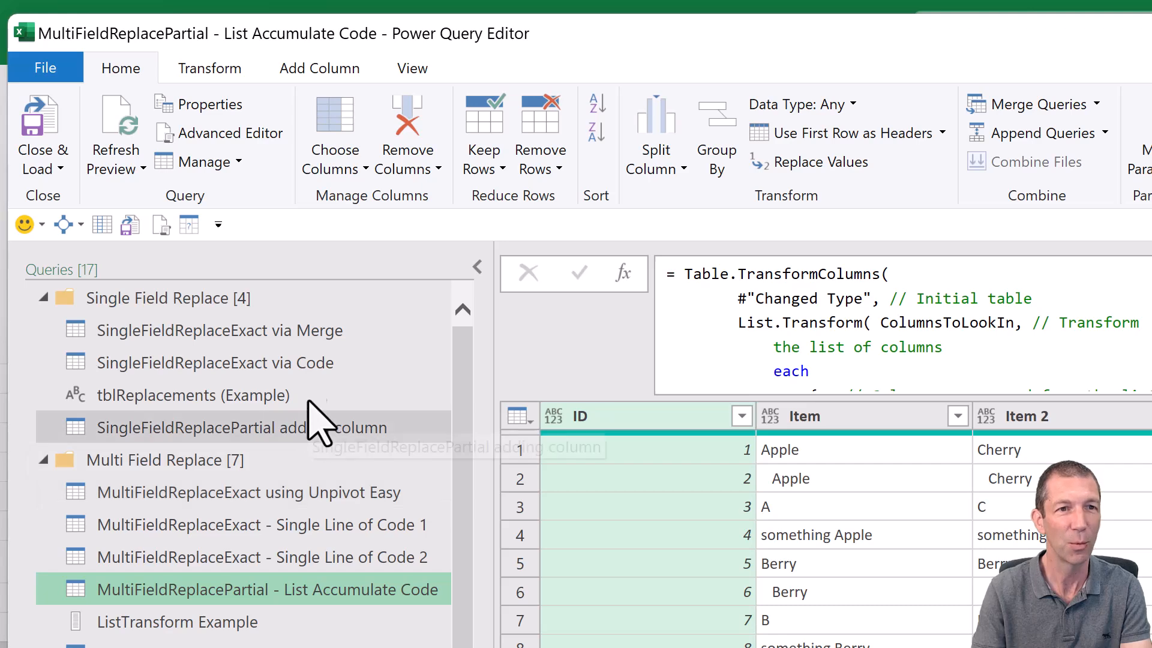
click(252, 150)
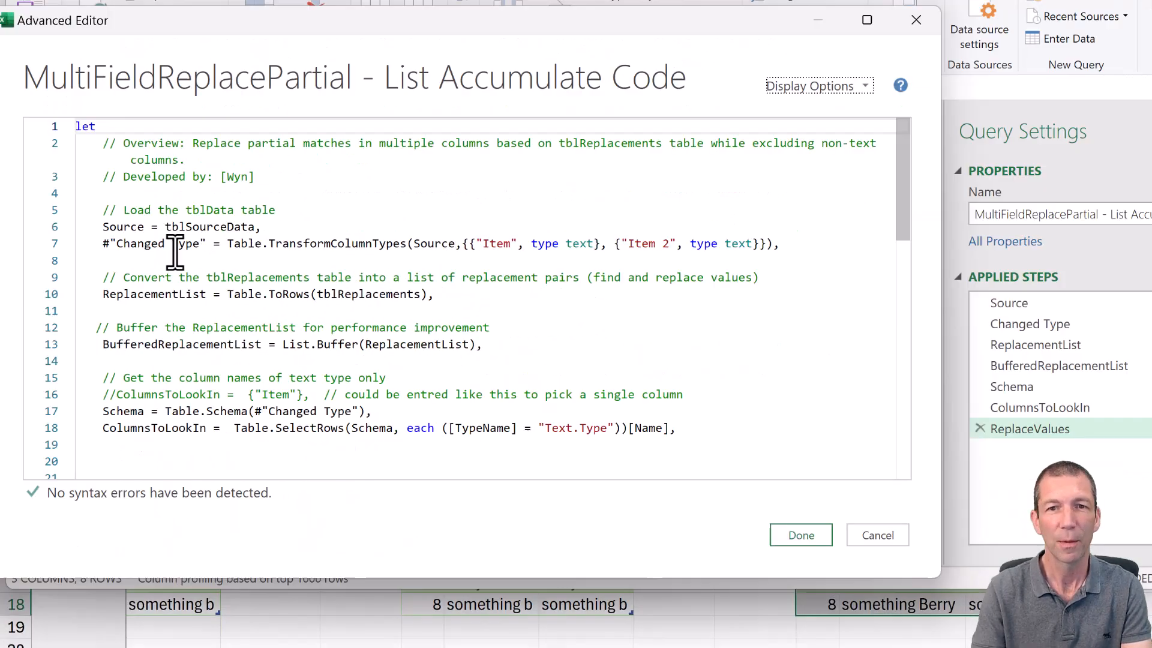
mouse_move(89, 235)
mouse_down()
mouse_move(177, 232)
mouse_move(198, 260)
mouse_up()
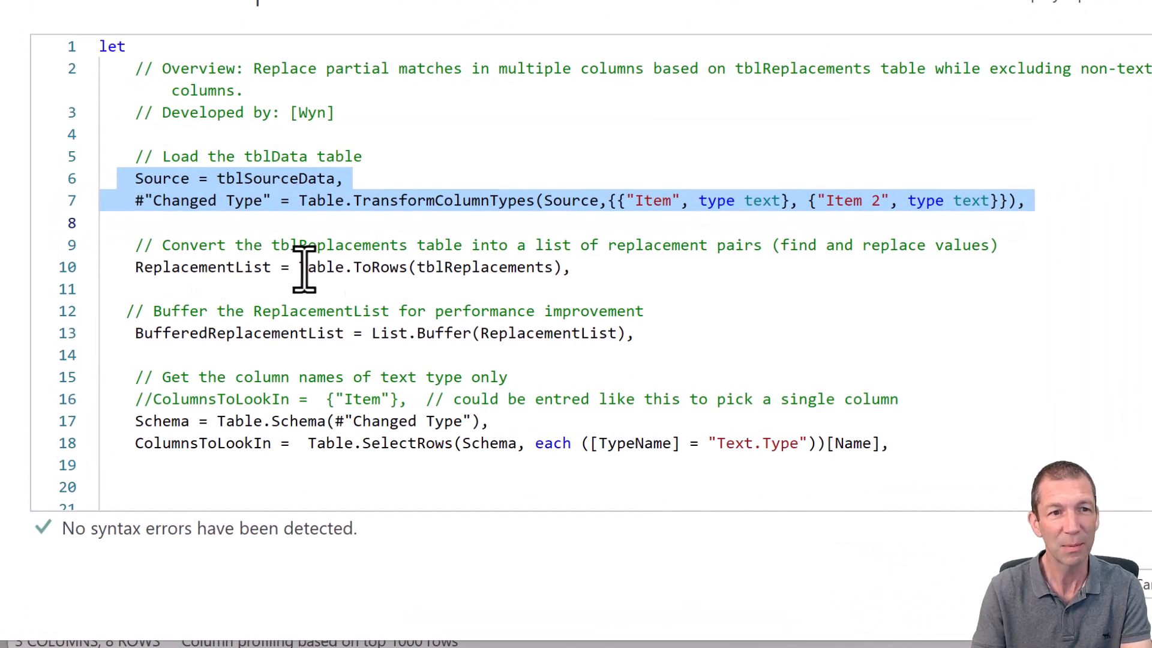
click(307, 267)
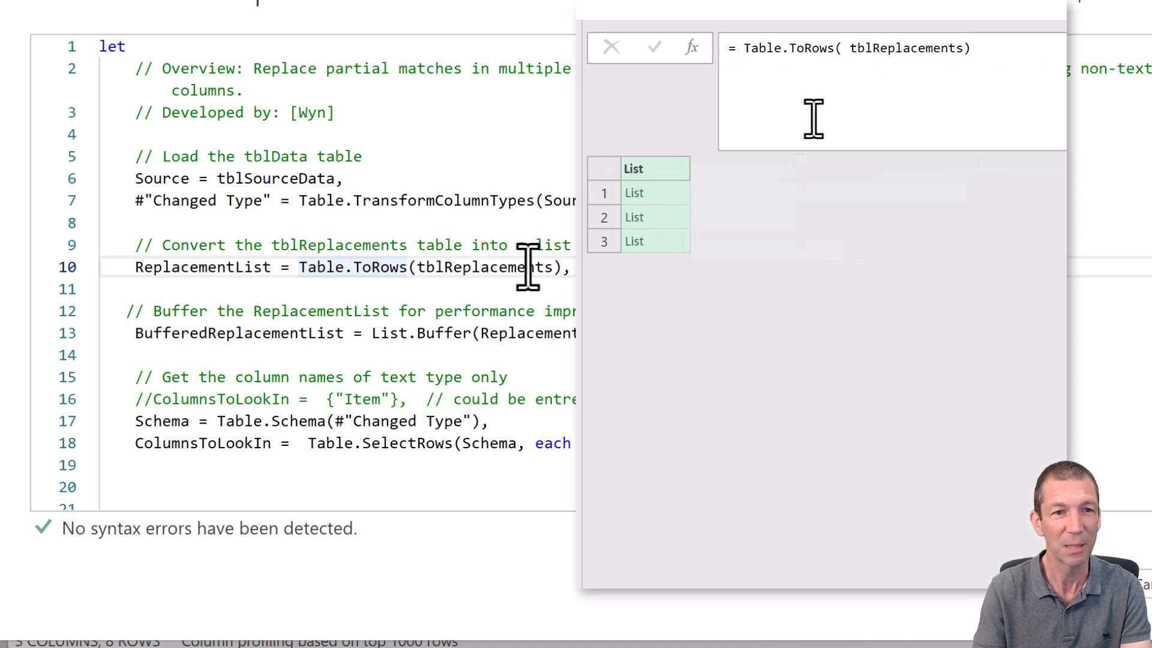
mouse_move(355, 273)
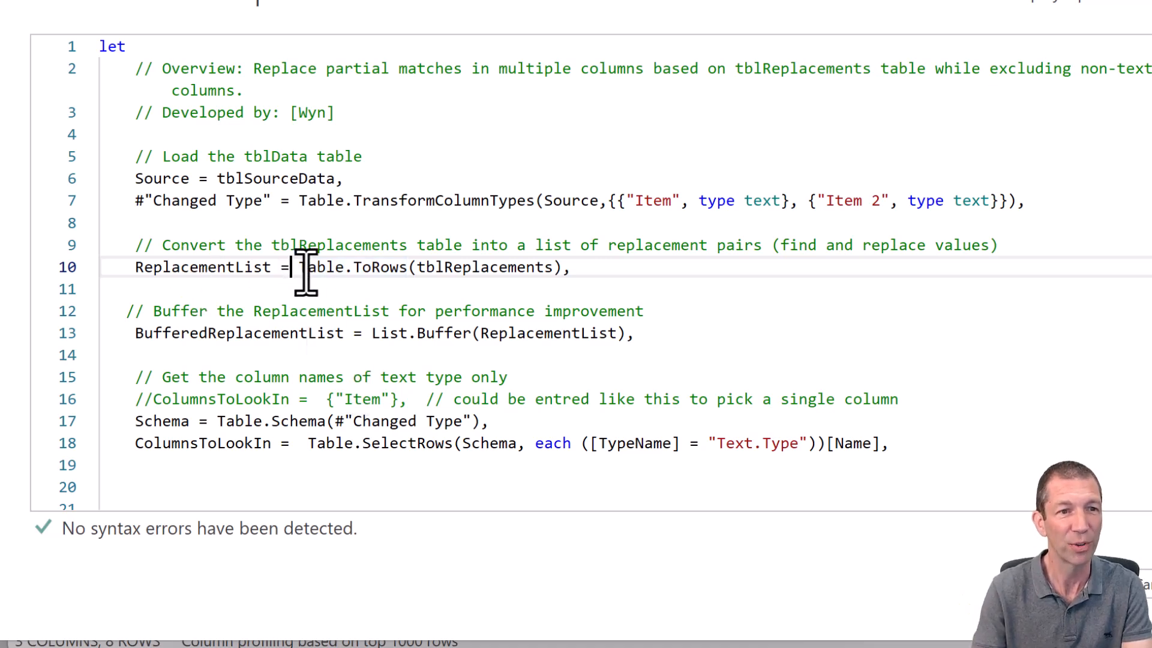
click(273, 333)
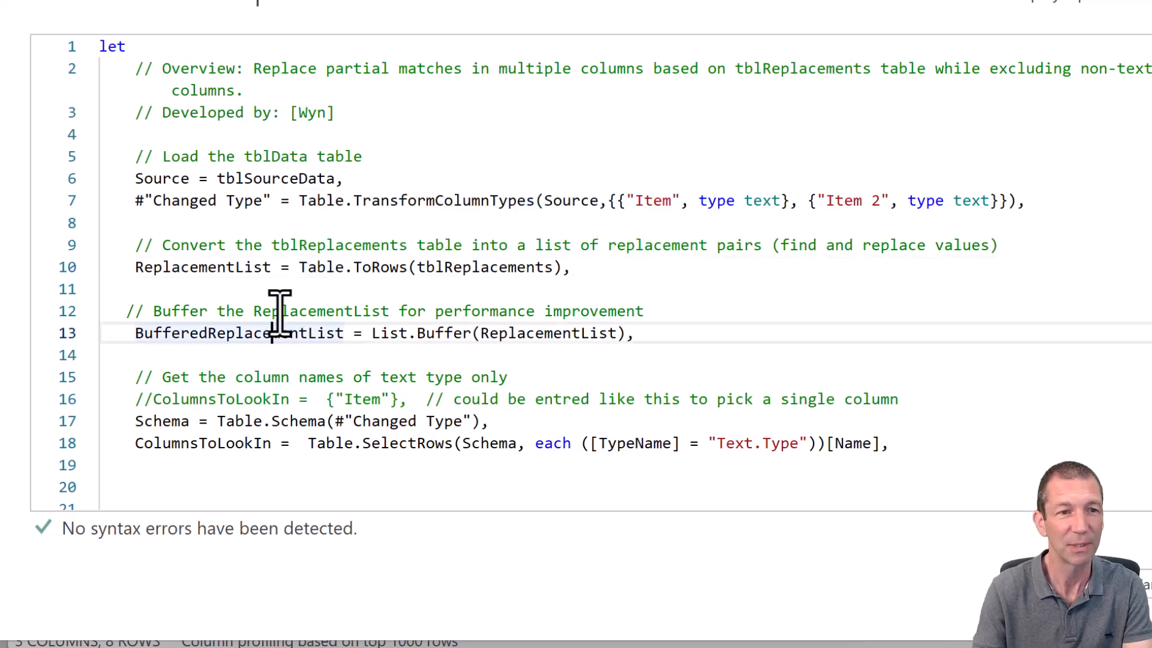
scroll(426, 341, down, 1)
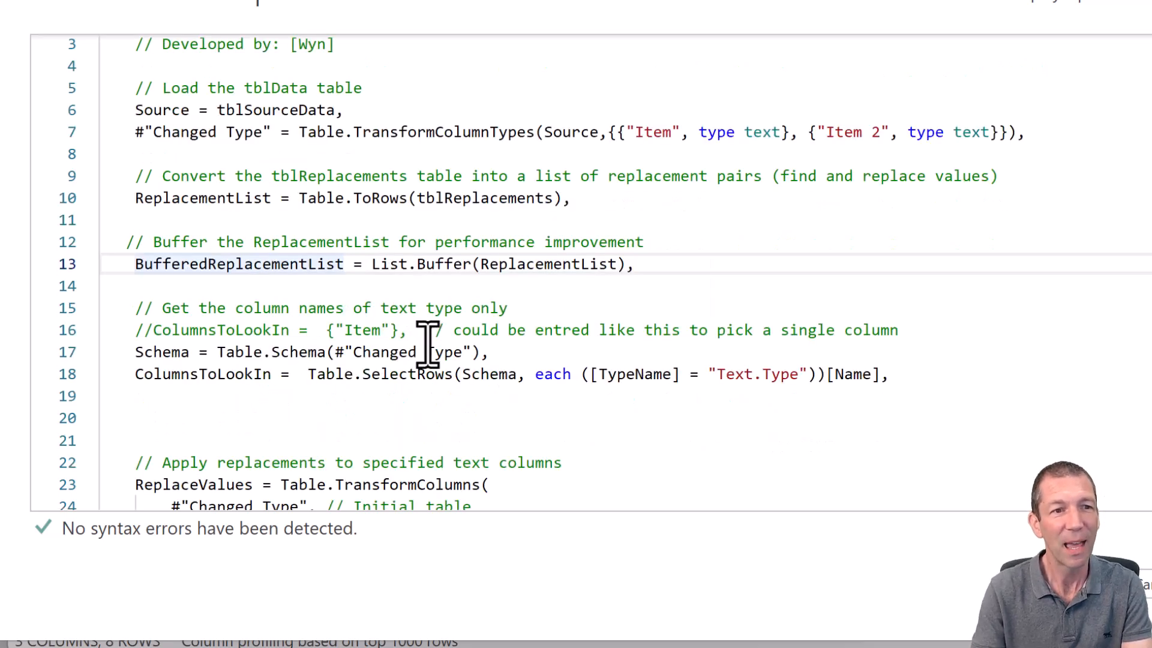
Start a second entry after "Item" in the commented-out ColumnsToLookIn list and remove it again
click(329, 334)
click(391, 331)
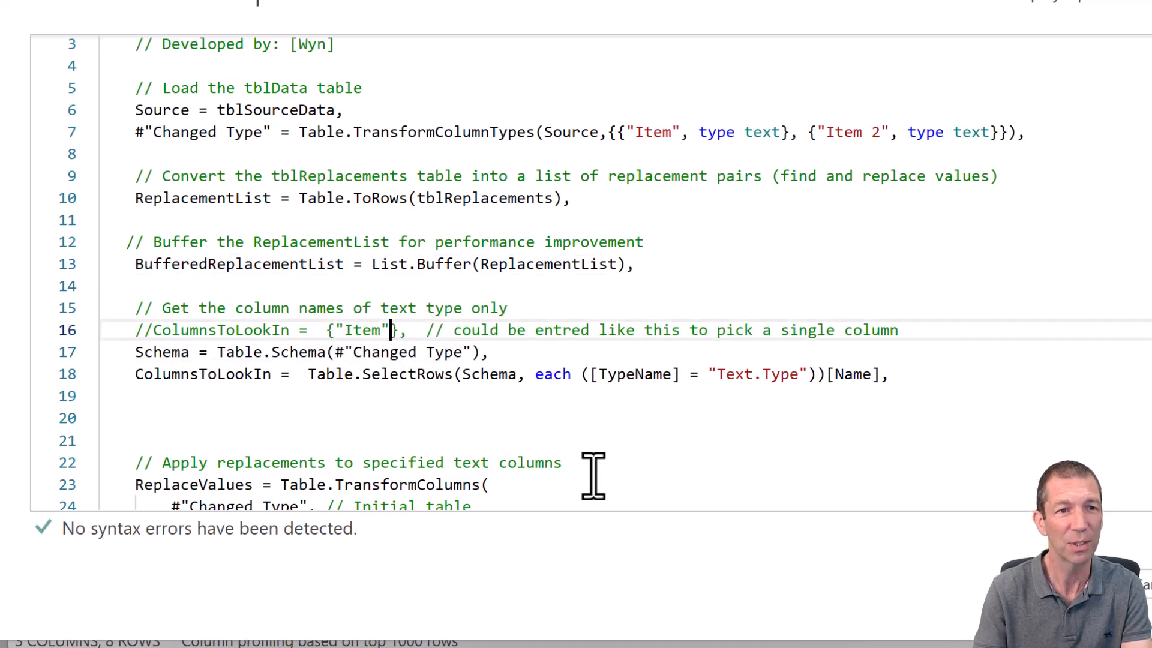
text(,")
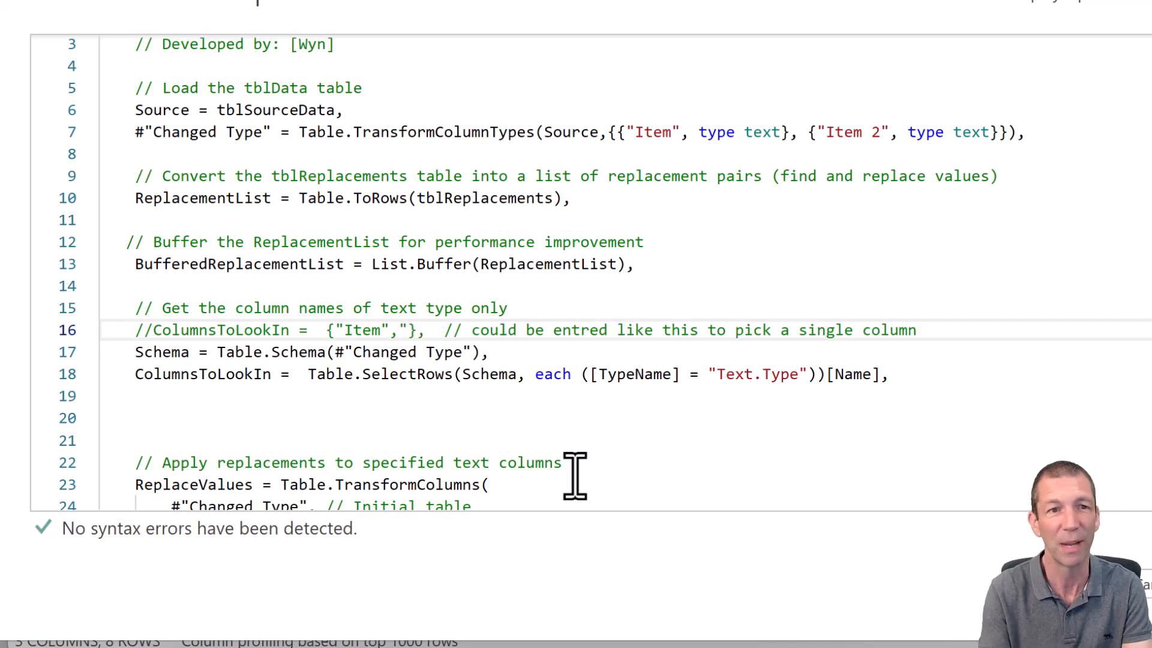
key(BackSpace)
key(BackSpace)
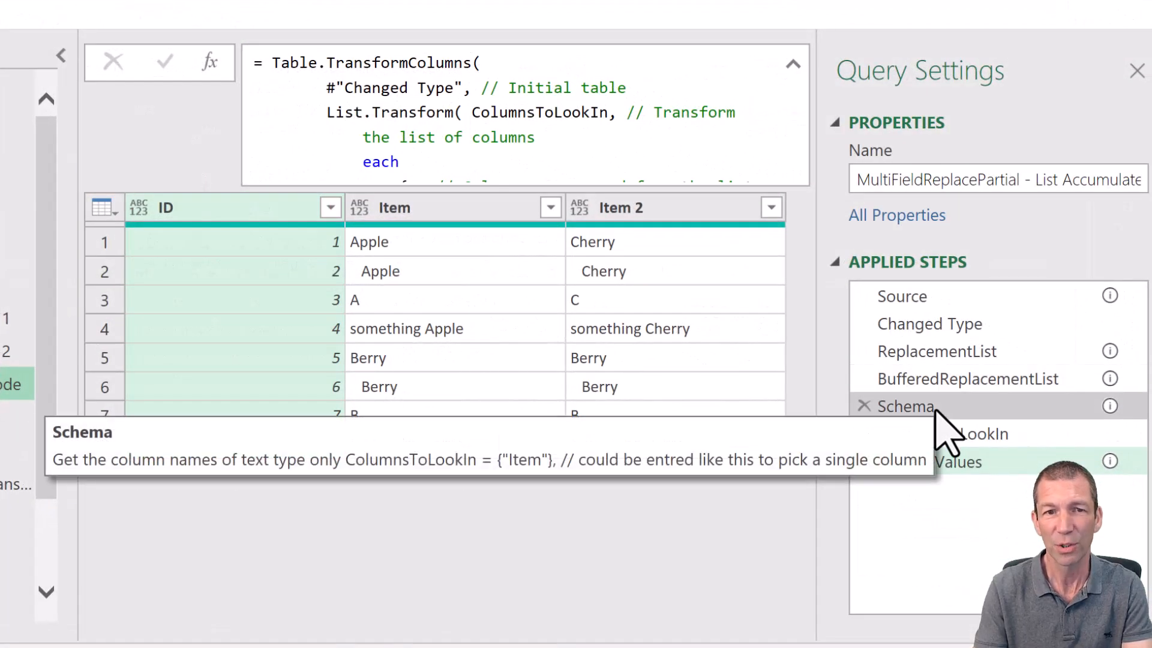
Check the Schema step's output, and set the ID column to Whole Number in the Changed Type step
click(935, 408)
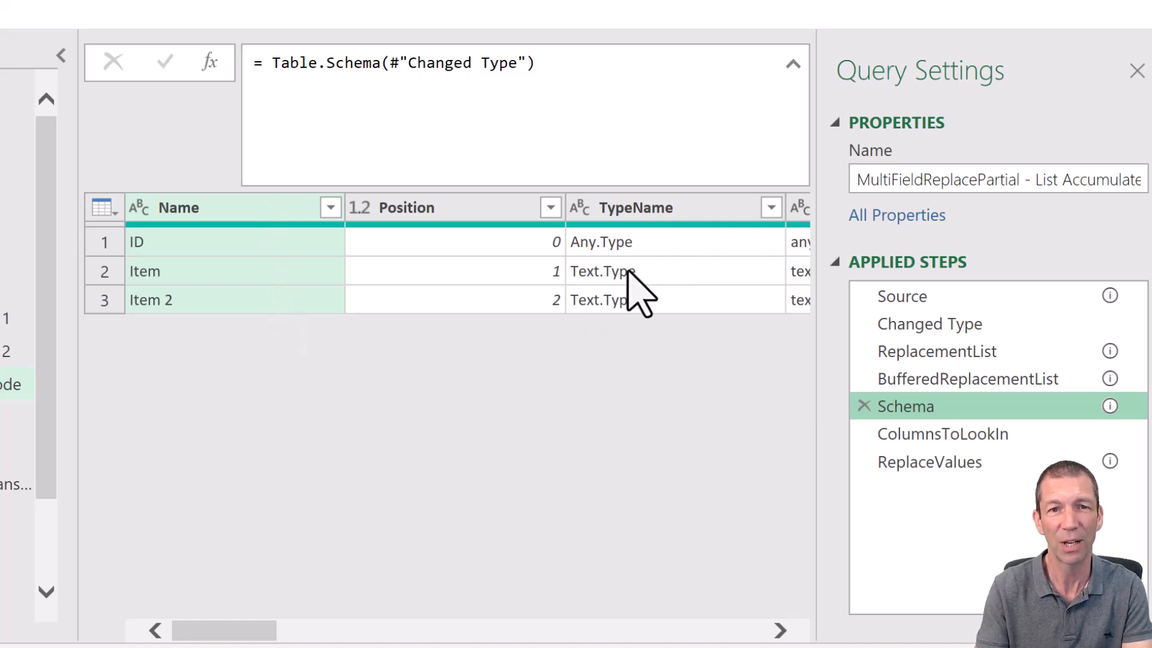
click(944, 298)
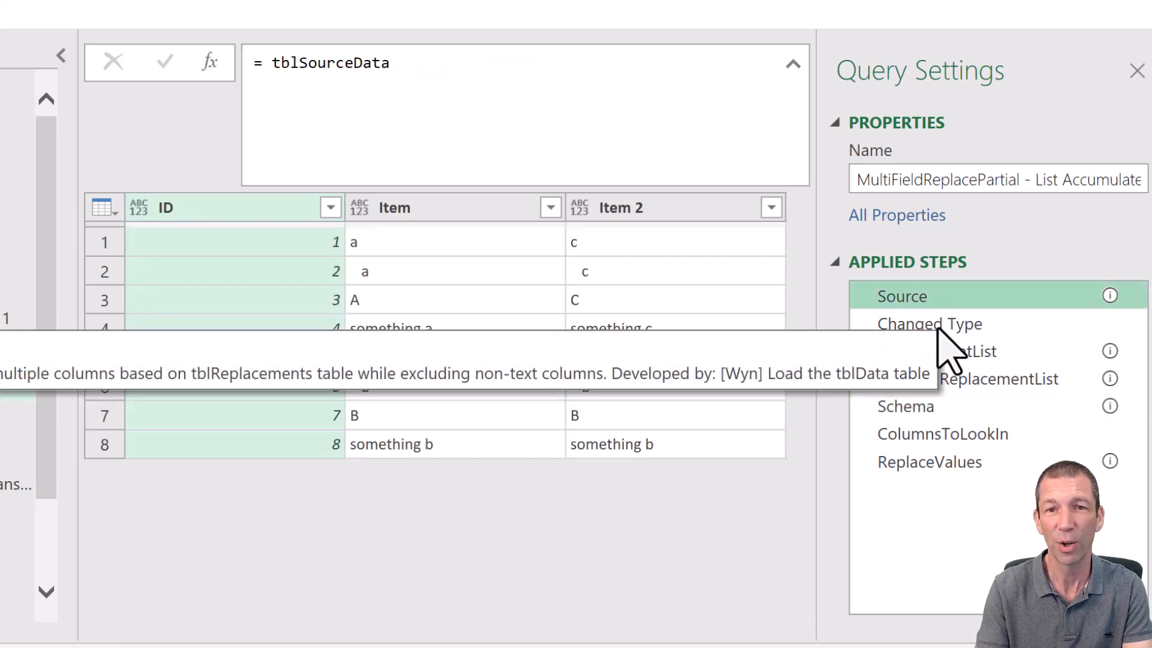
click(940, 325)
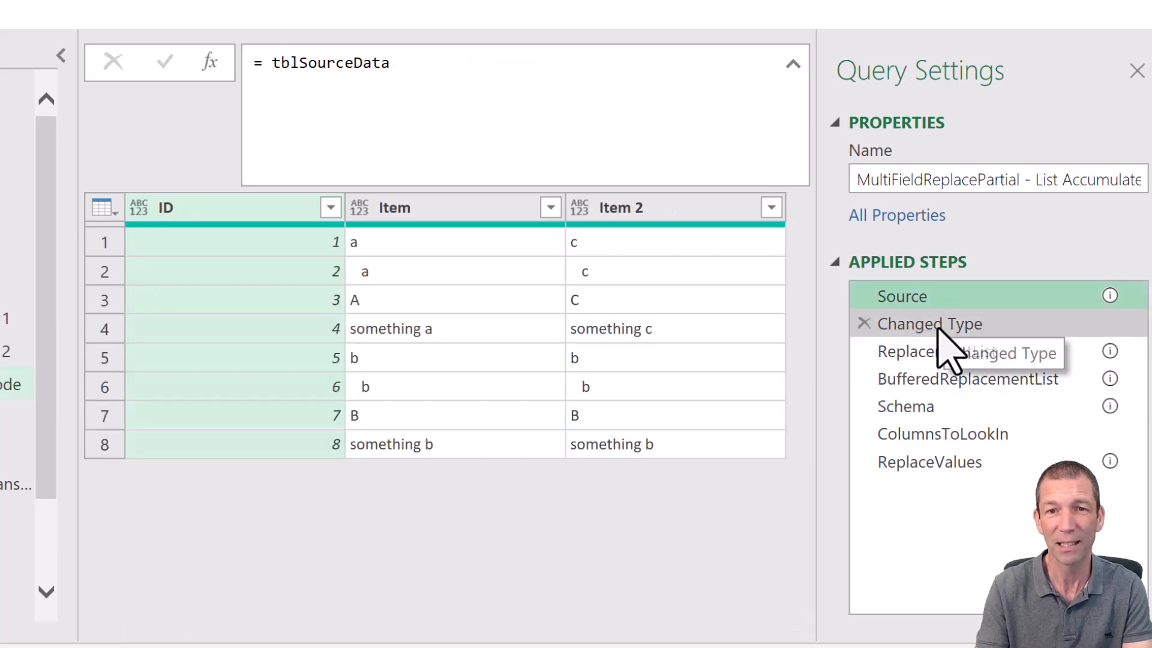
click(139, 208)
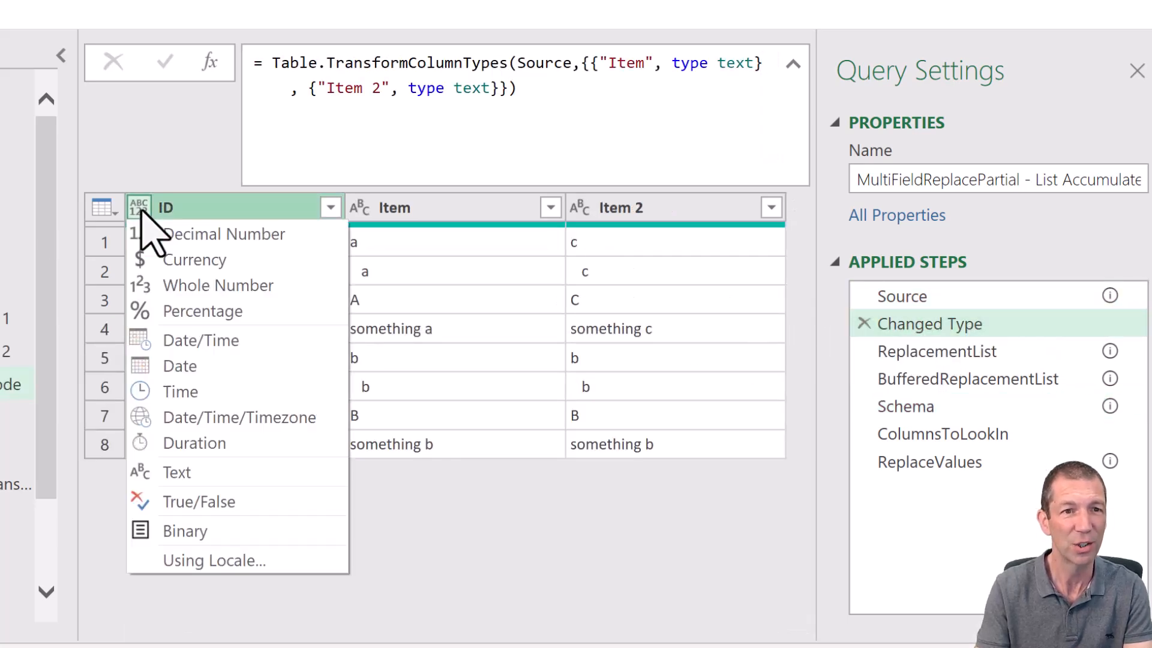
click(202, 285)
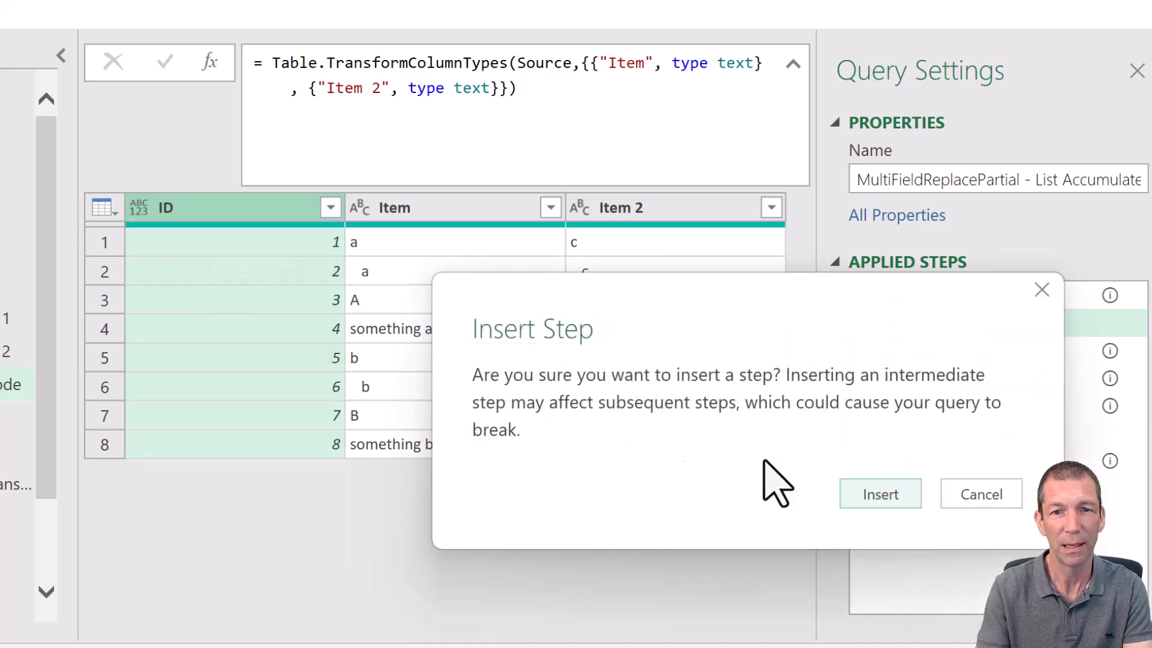
click(889, 502)
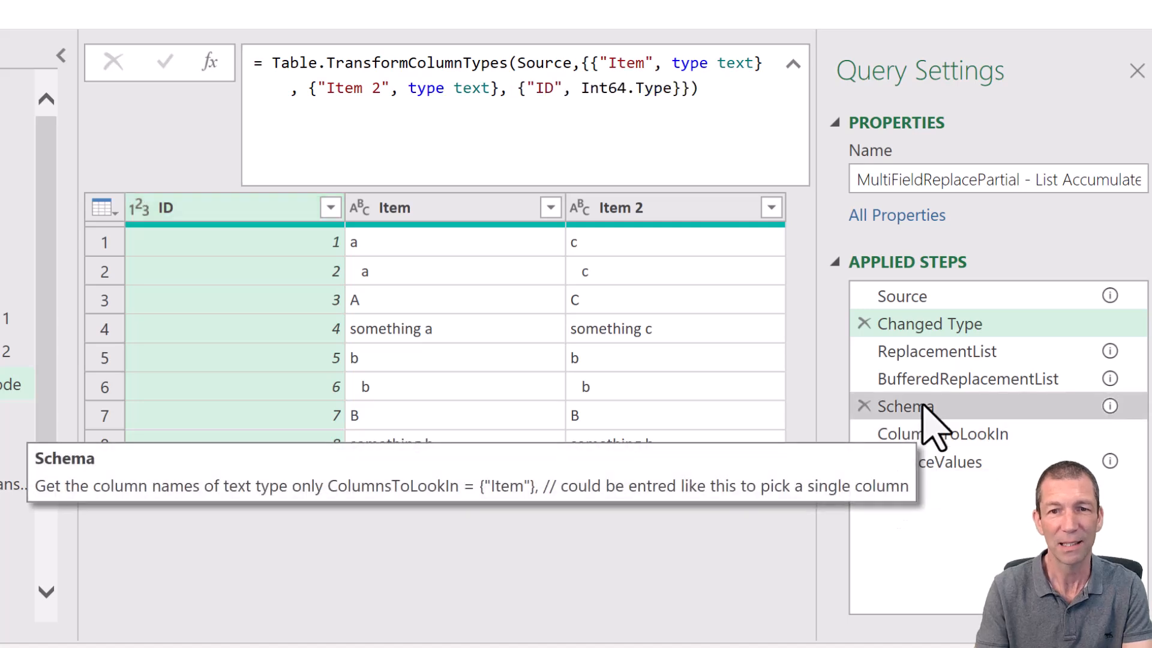
Examine the ID row's TypeName in the Schema step and the list produced by the ColumnsToLookIn step
click(923, 406)
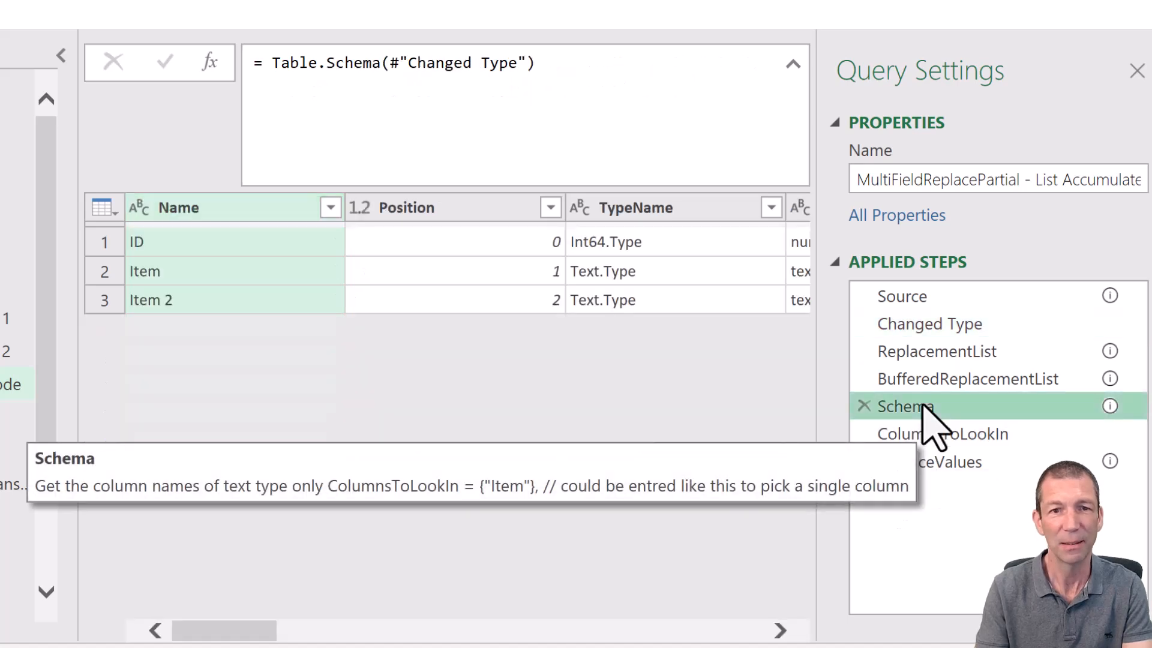
click(613, 248)
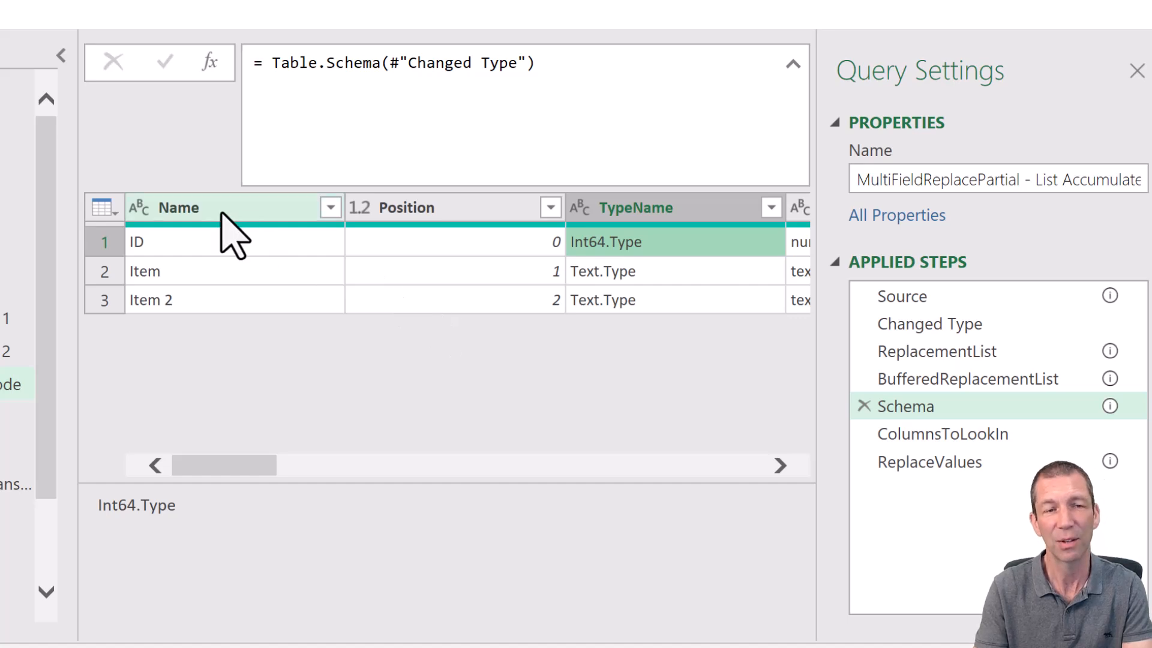
click(984, 447)
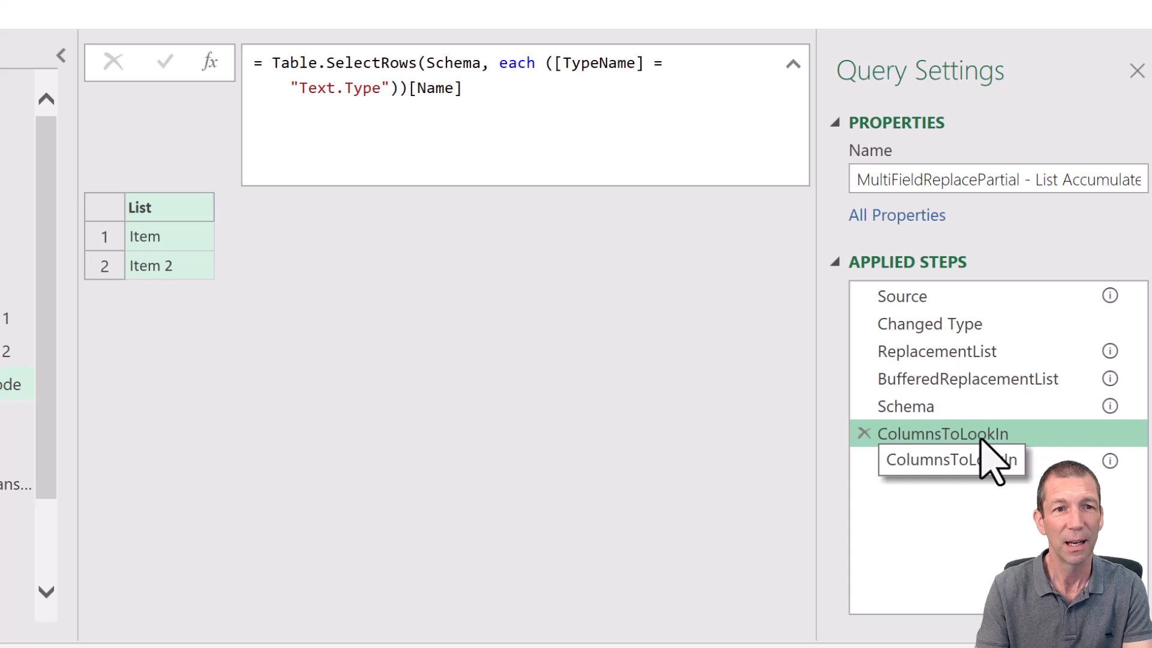
Remove [Name] from the end of the ColumnsToLookIn formula to show the filtered schema table
click(493, 94)
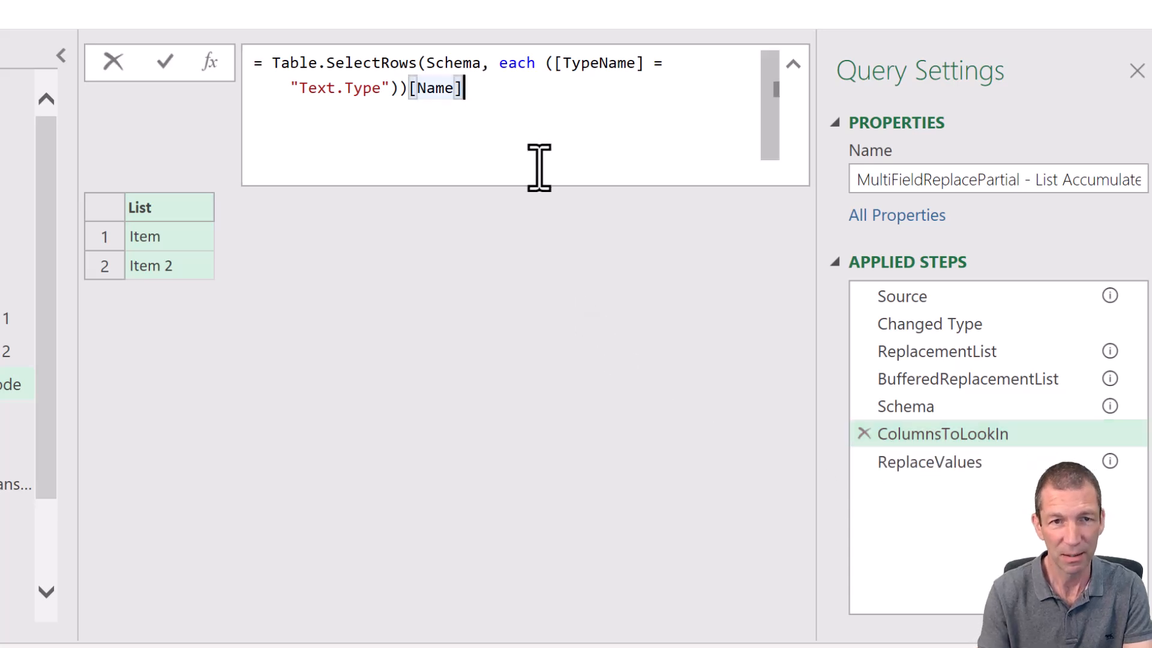
key(BackSpace)
key(BackSpace)
key(BackSpace)
key(BackSpace)
key(Return)
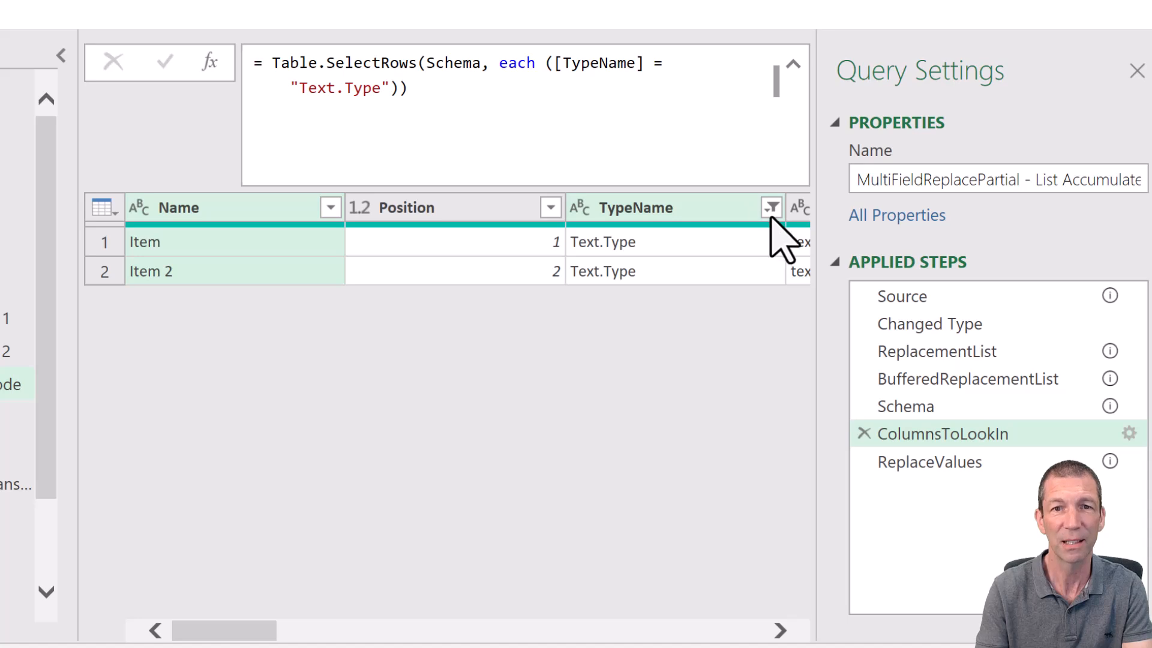
Restore [Name] at the end of the ColumnsToLookIn formula and apply it
click(465, 88)
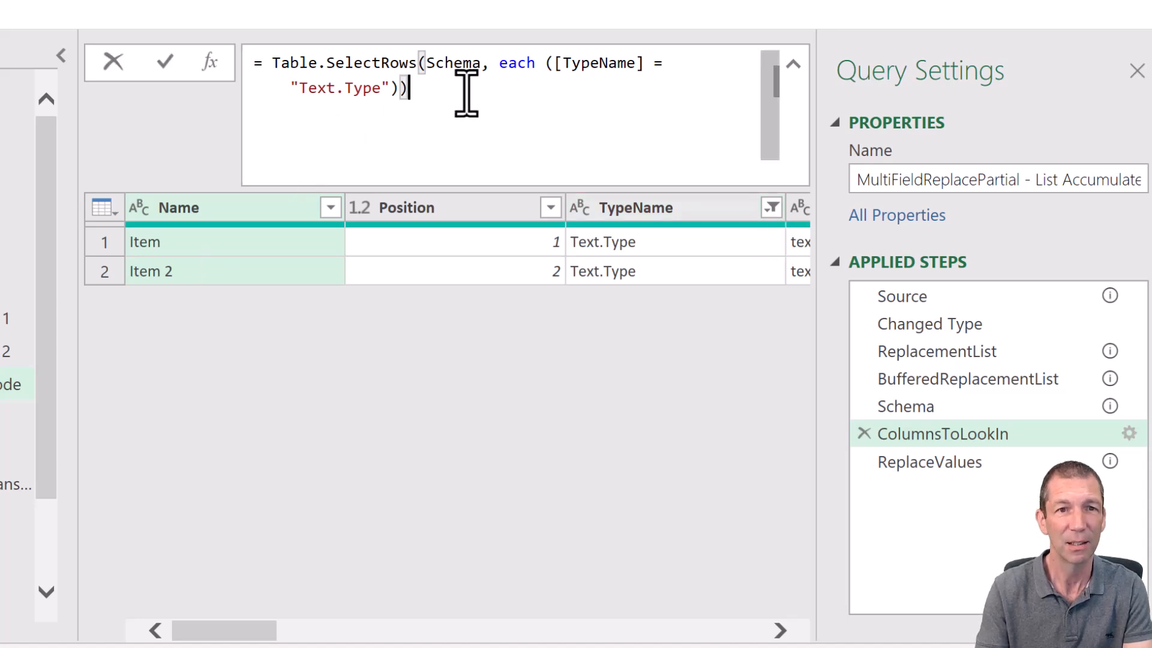
text([])
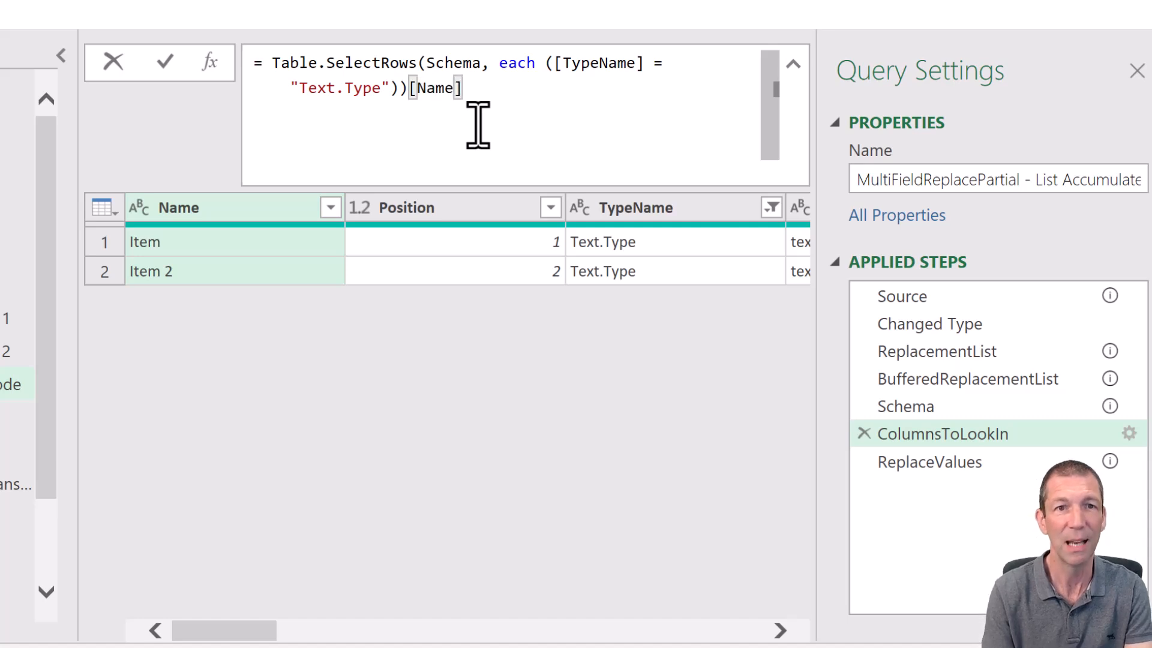
key(Return)
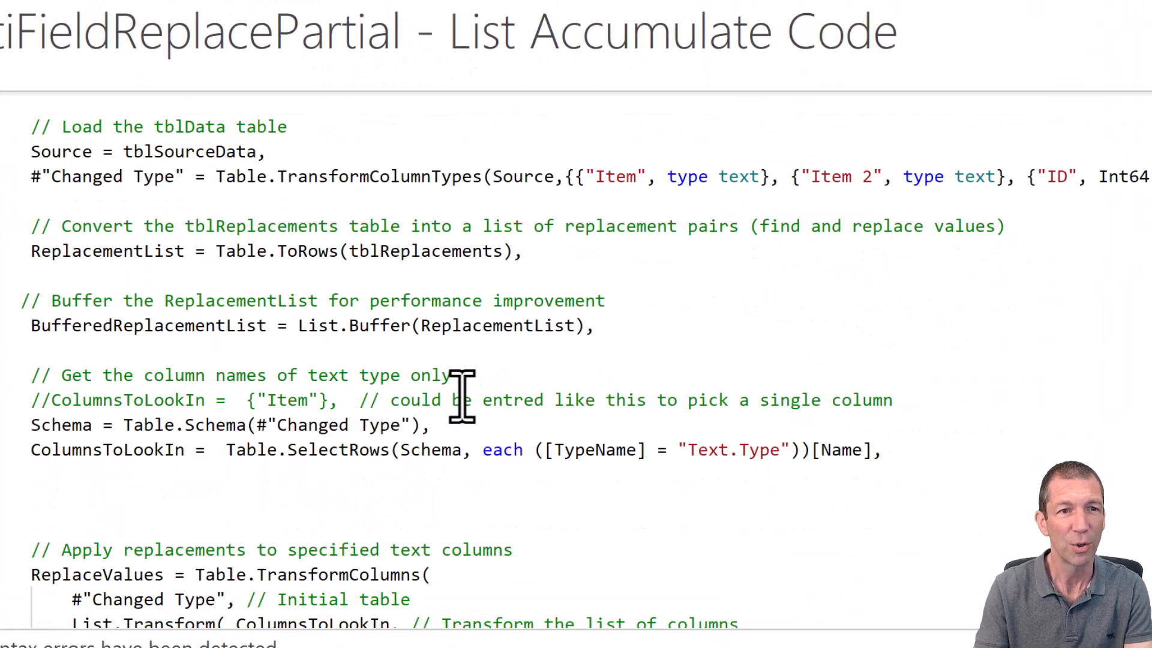
Examine the ReplaceValues code in the Advanced Editor and the underscore in the ListTransform Example formula
scroll(461, 396, down, 4)
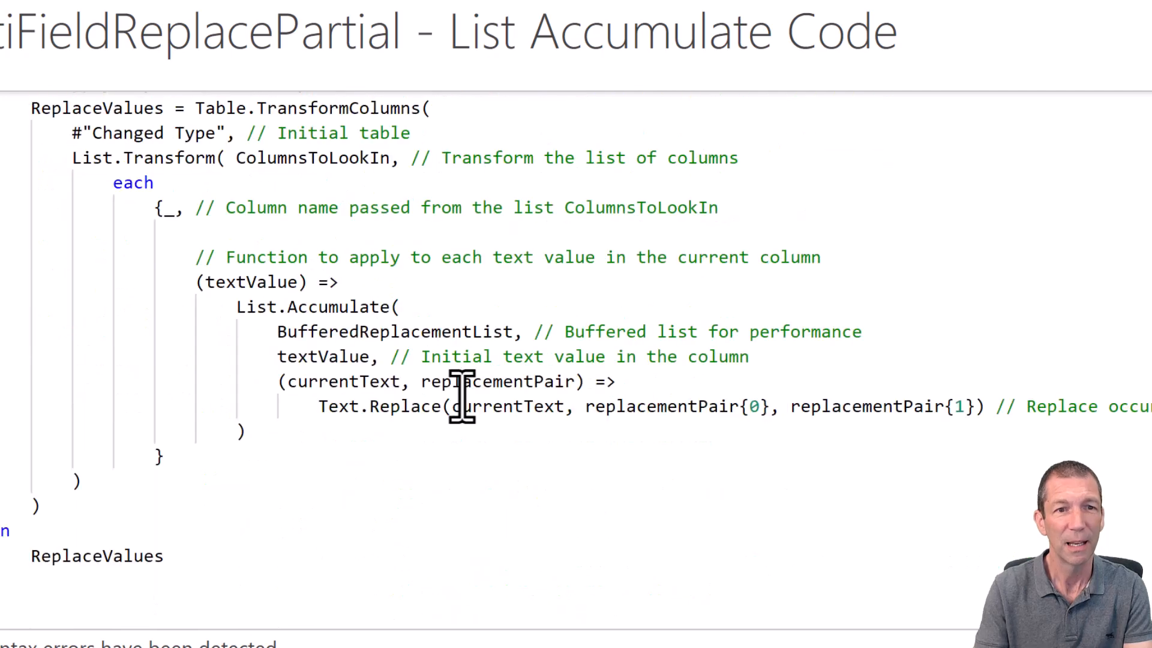
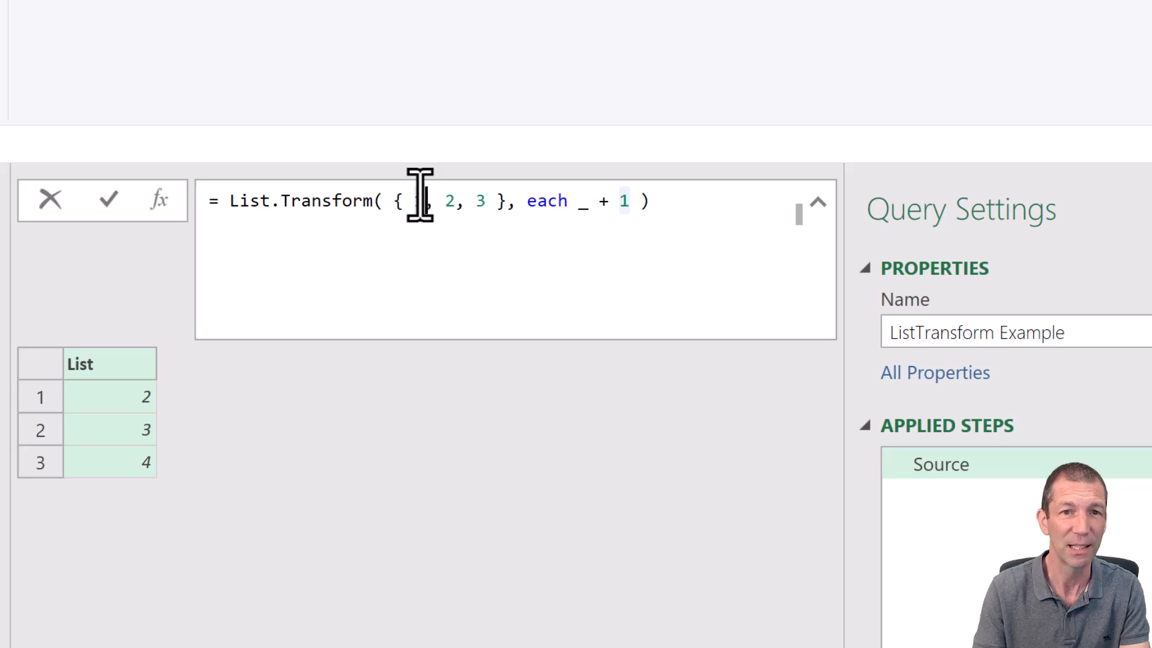
click(589, 213)
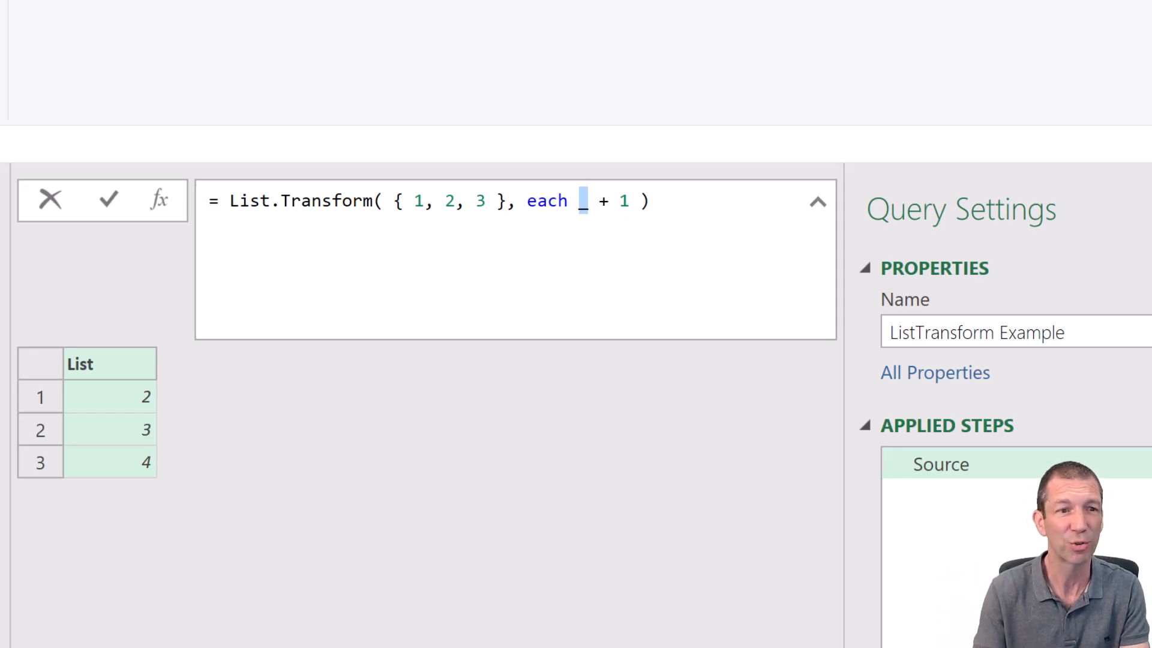
key(Return)
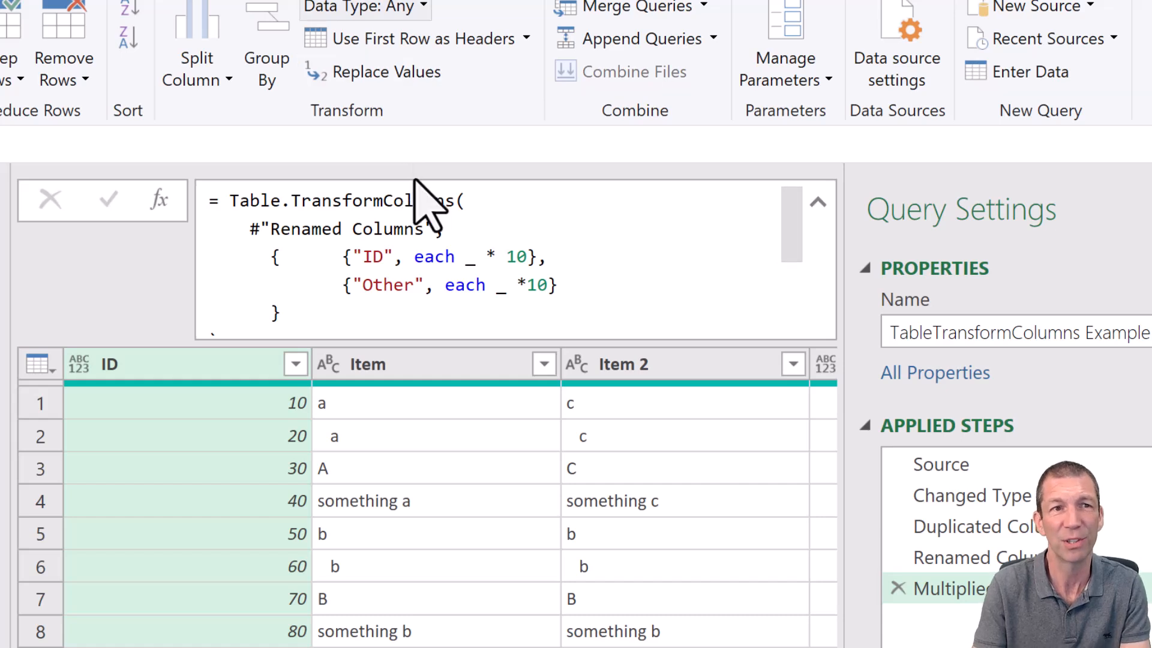
Examine the ID and Other columns transformed by the TableTransformColumns Example query
click(205, 367)
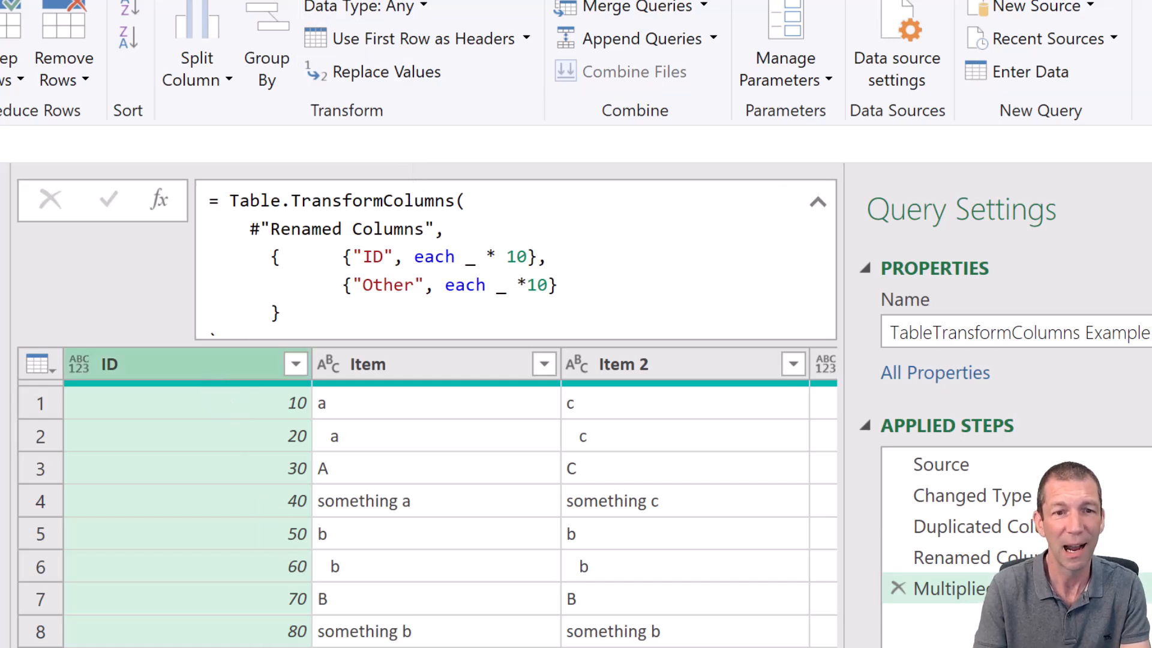
scroll(450, 497, right, 2)
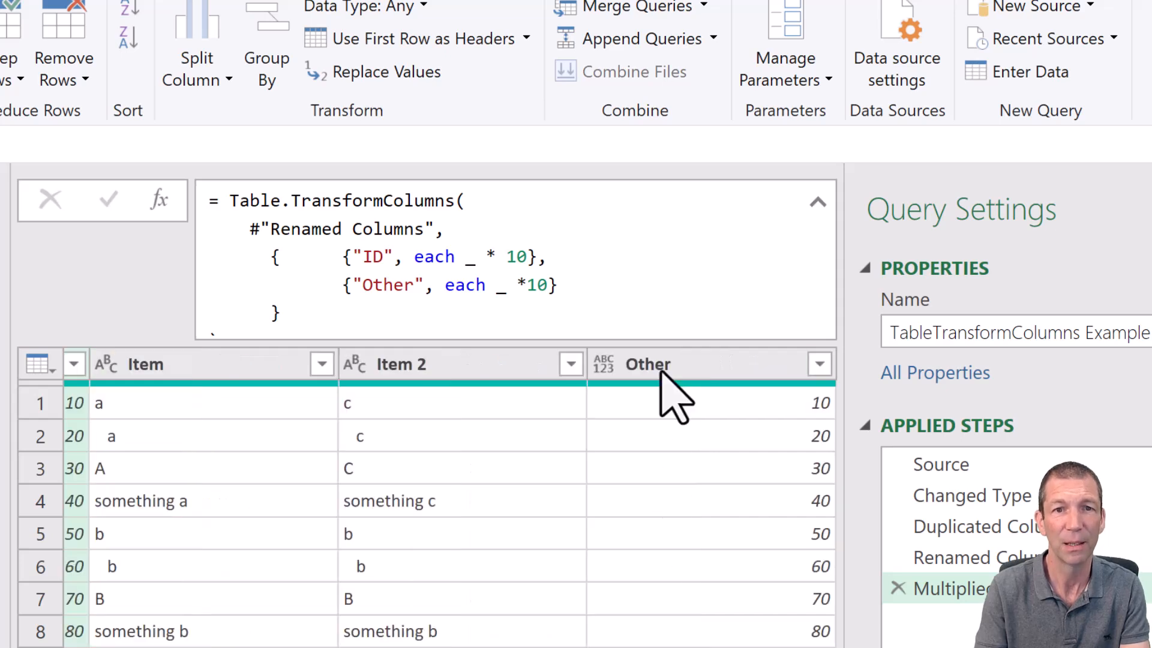
click(661, 371)
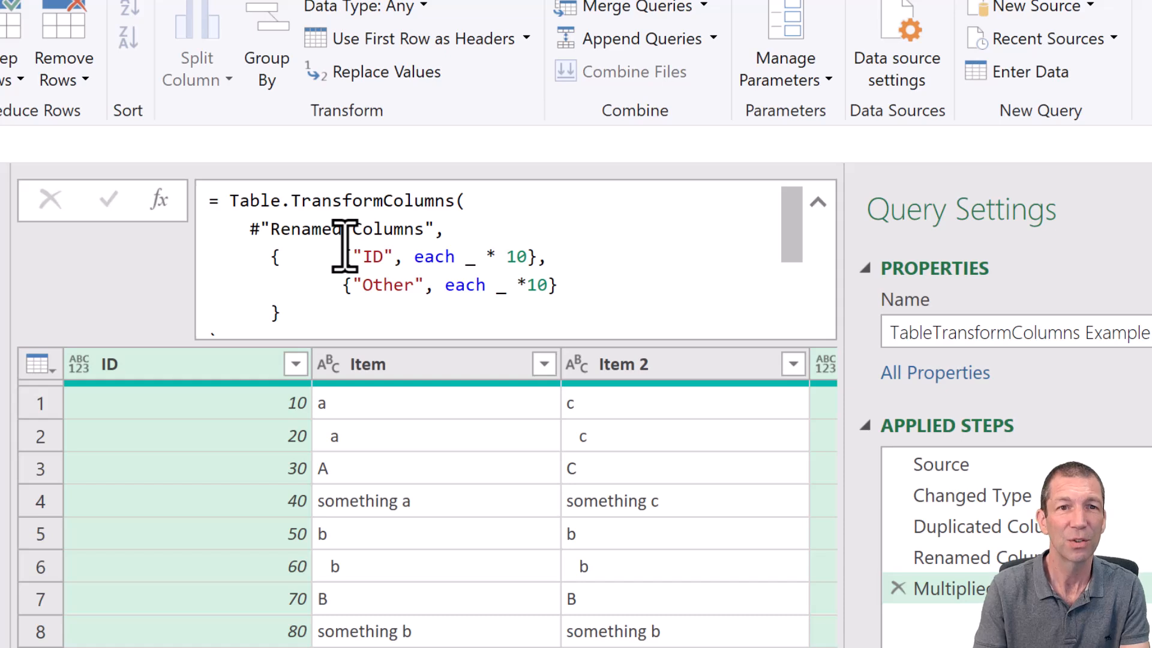
Re-enter the opening bracket of Table.TransformColumns to show its argument hint, and examine the #"Renamed Columns" table argument
click(502, 204)
key(BackSpace)
text(()
key(Delete)
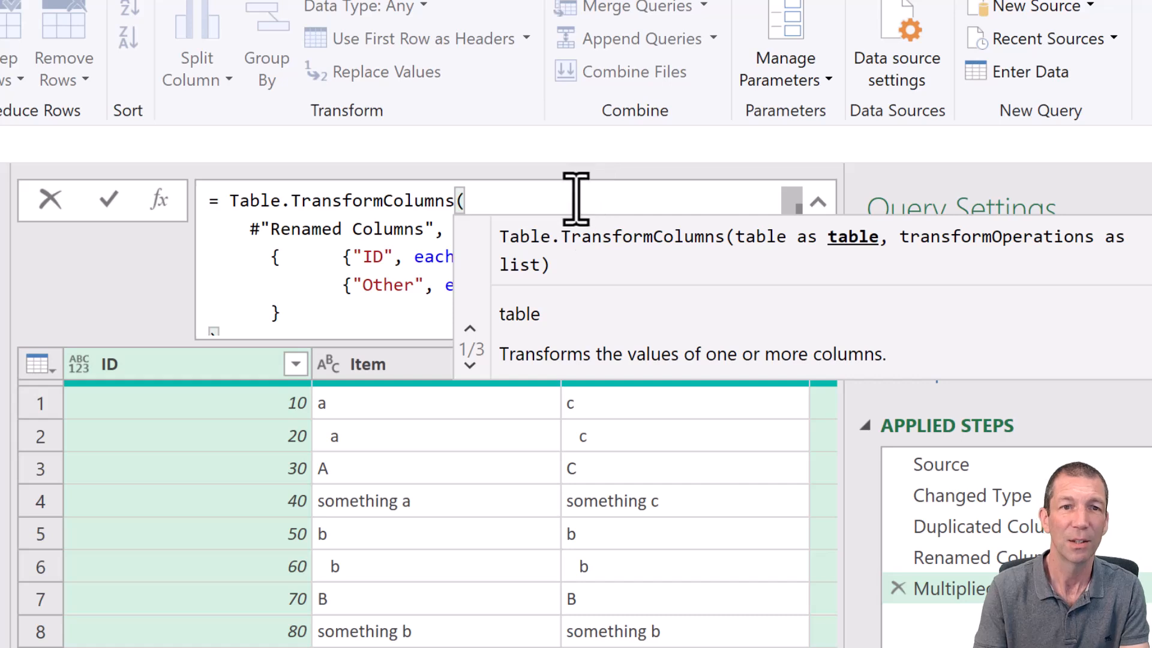
click(366, 226)
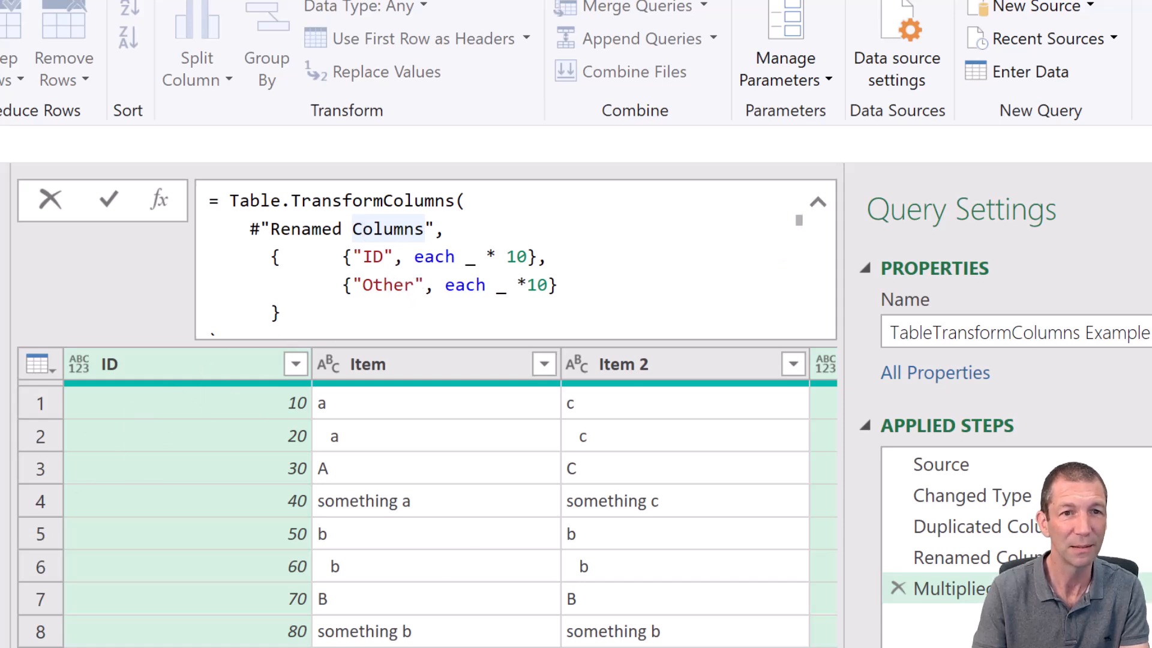
Examine the List.Transform version of the TableTransformColumns example, its {"ID", "Other"} column list and the each _ * 10 function
key(Return)
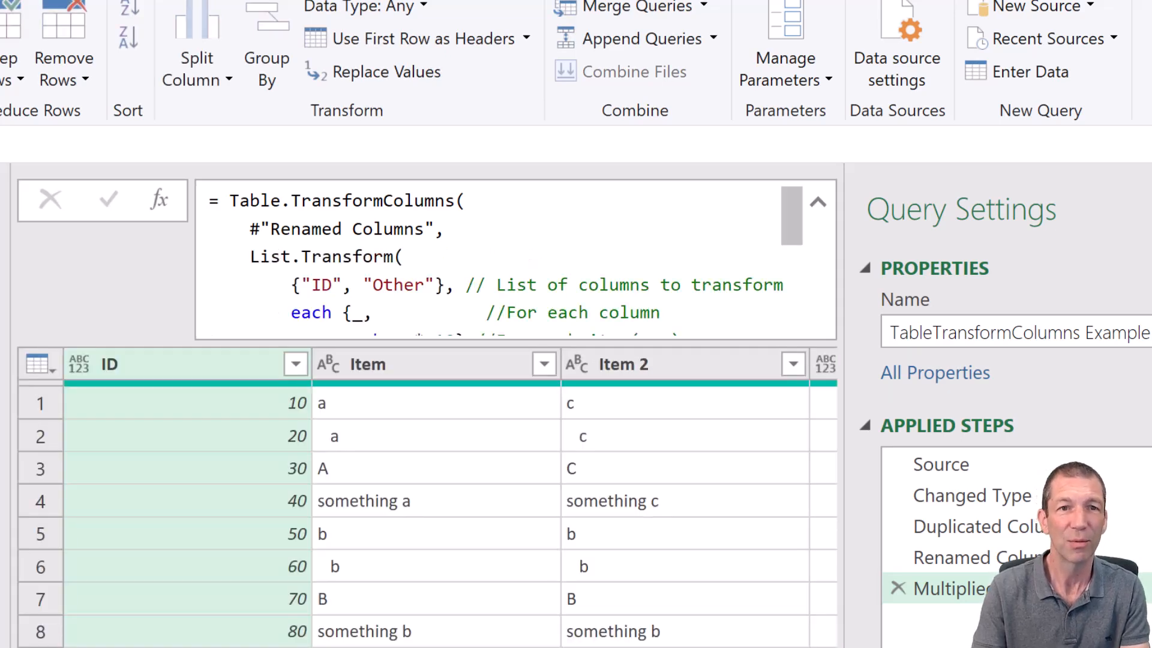
drag(262, 285, 443, 285)
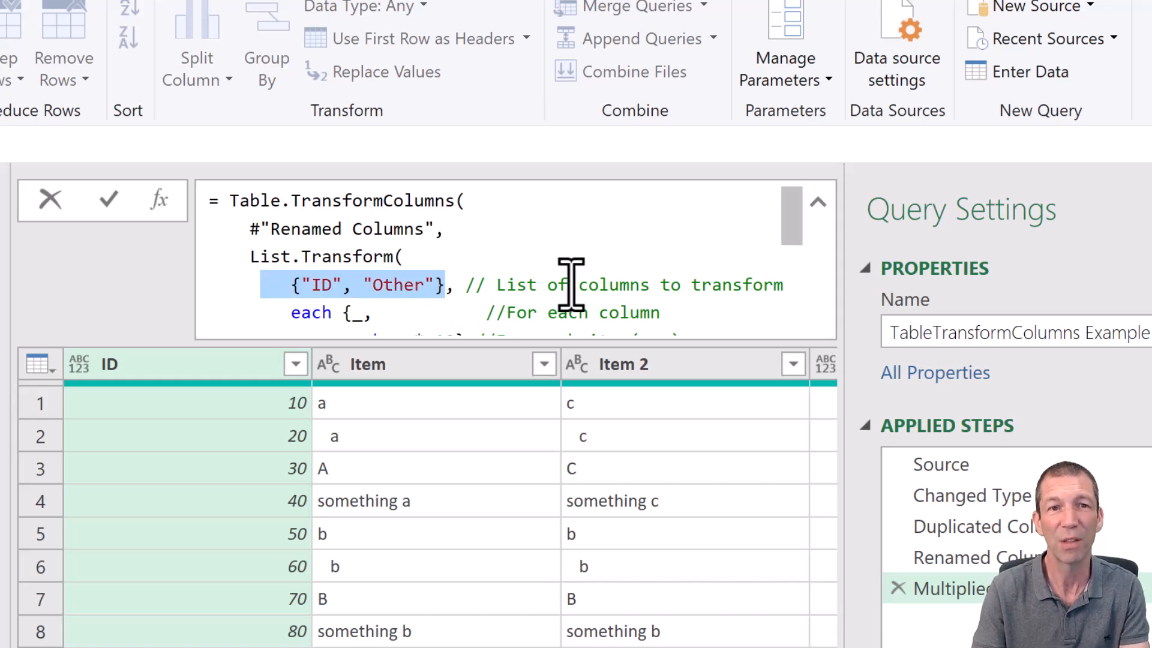
scroll(570, 285, down, 1)
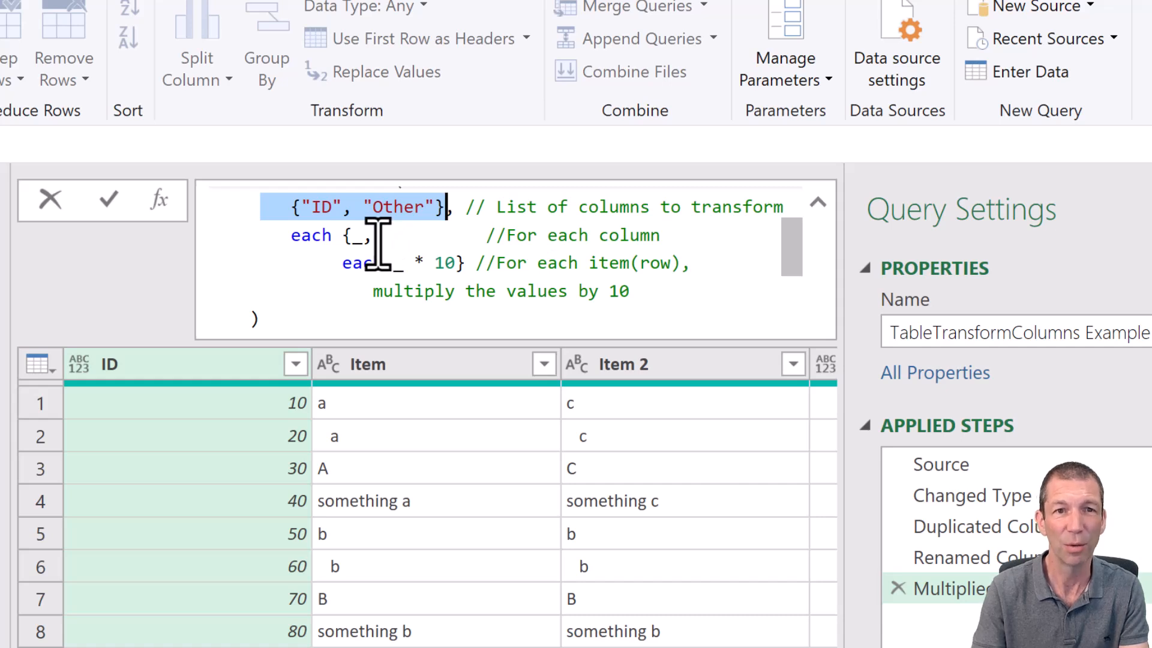
drag(323, 264, 478, 271)
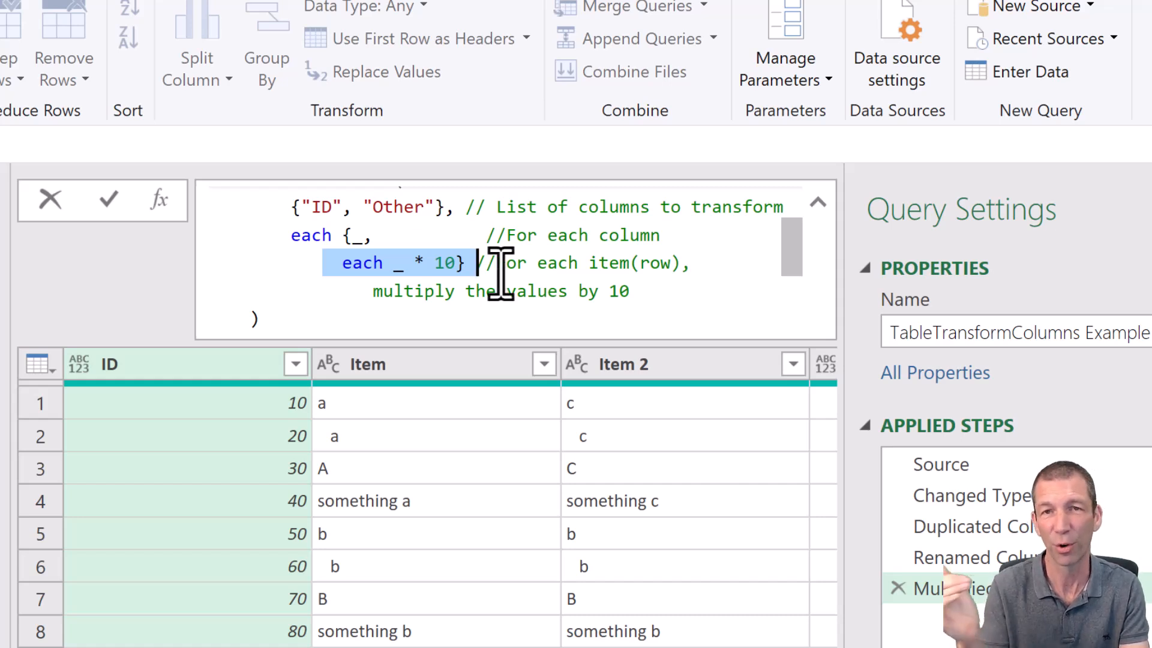
scroll(500, 273, up, 1)
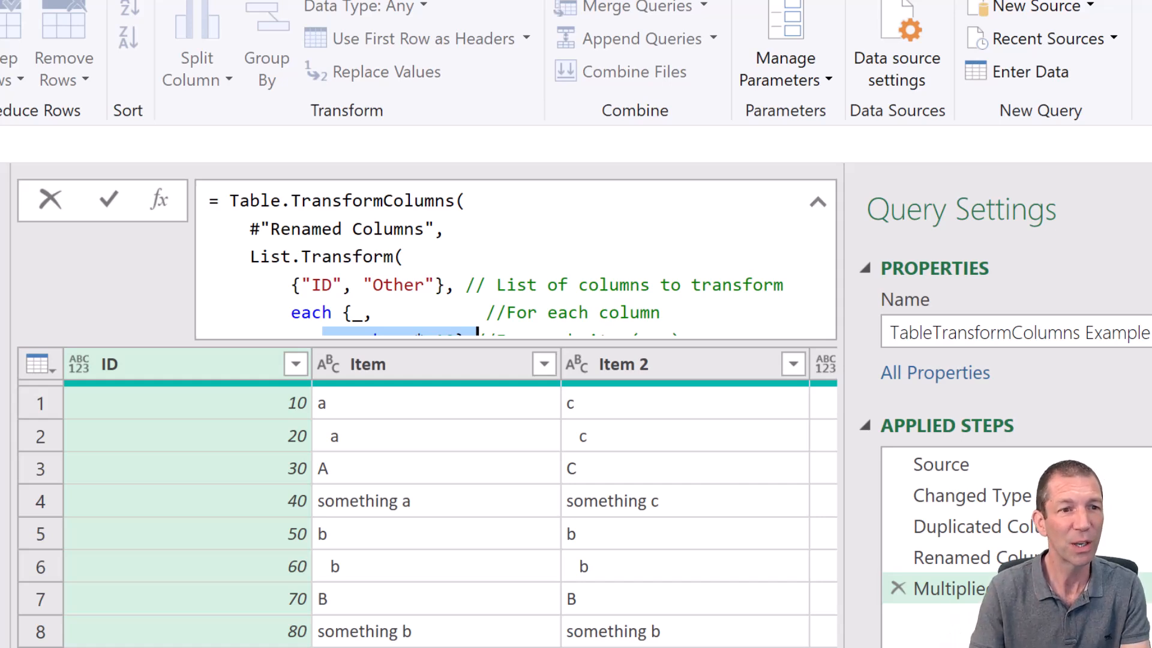
key(Escape)
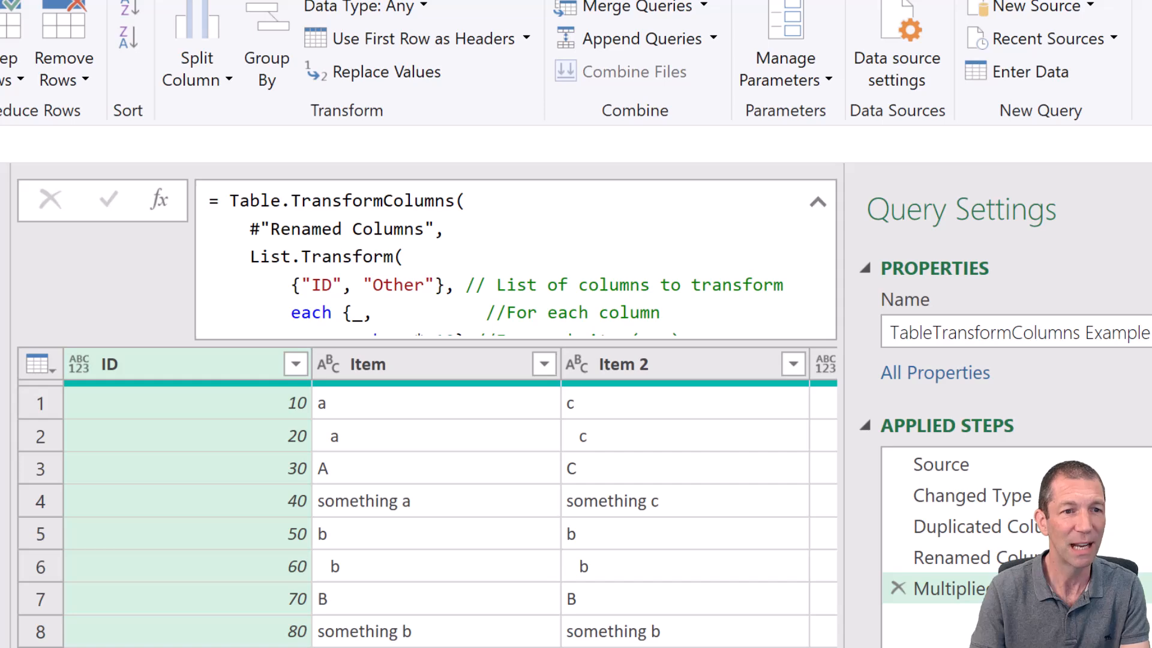
View the MultiFieldReplacePartial query's code in the Advanced Editor and examine how ColumnsToLookIn is defined and used in List.Transform
key(Down)
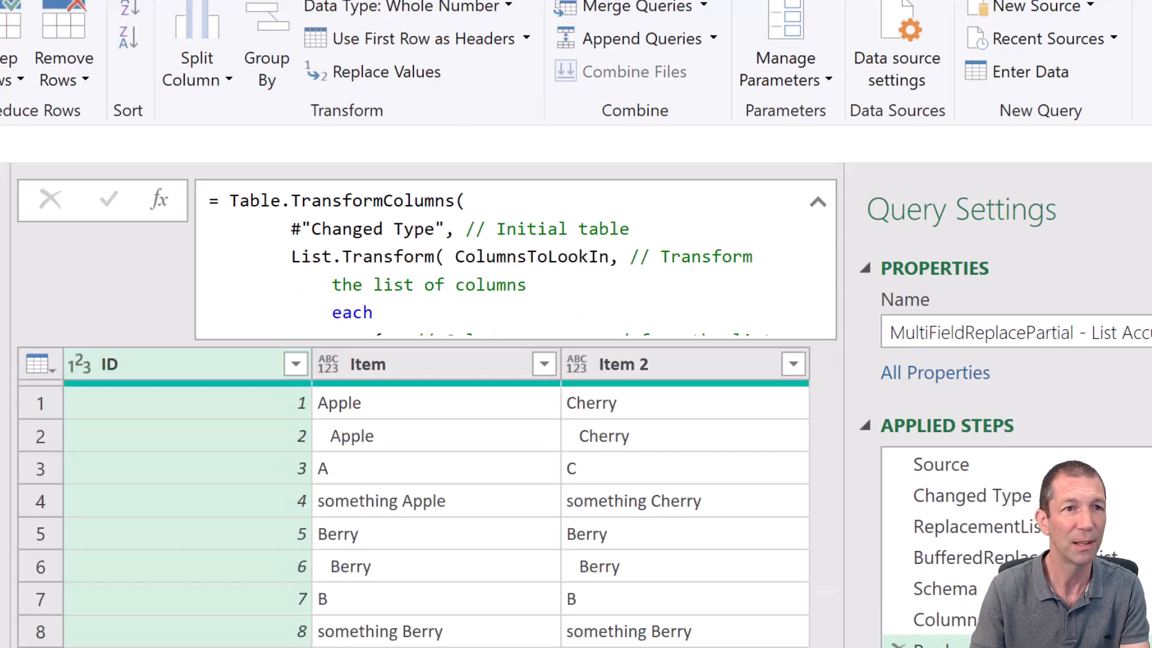
click(1, 38)
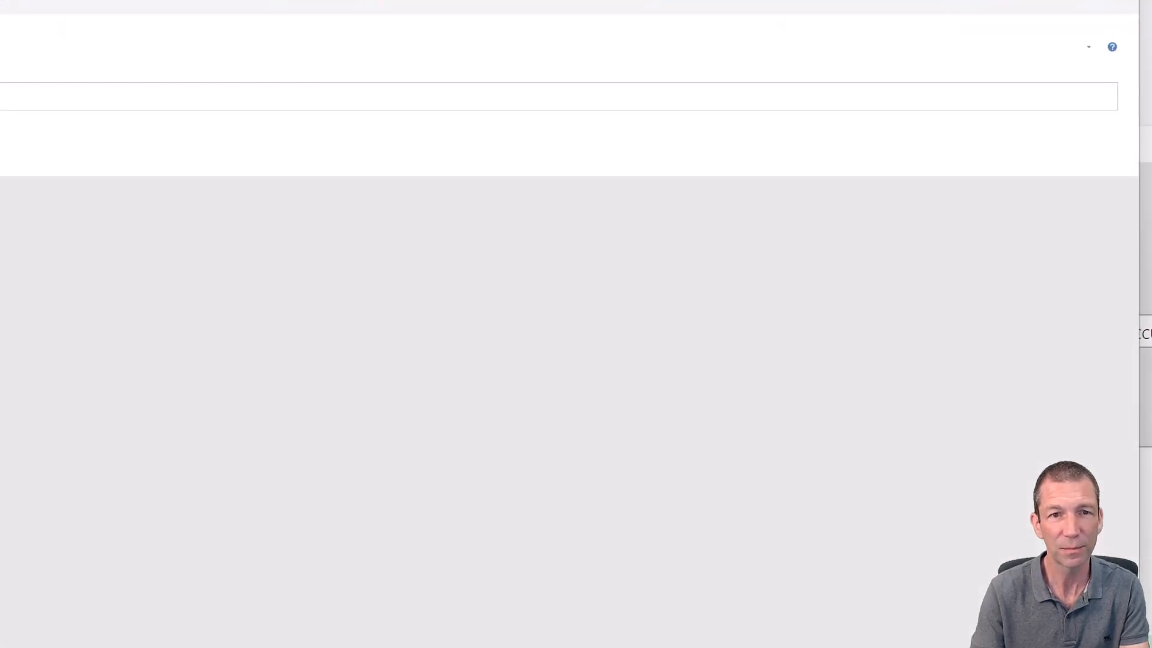
scroll(756, 298, down, 5)
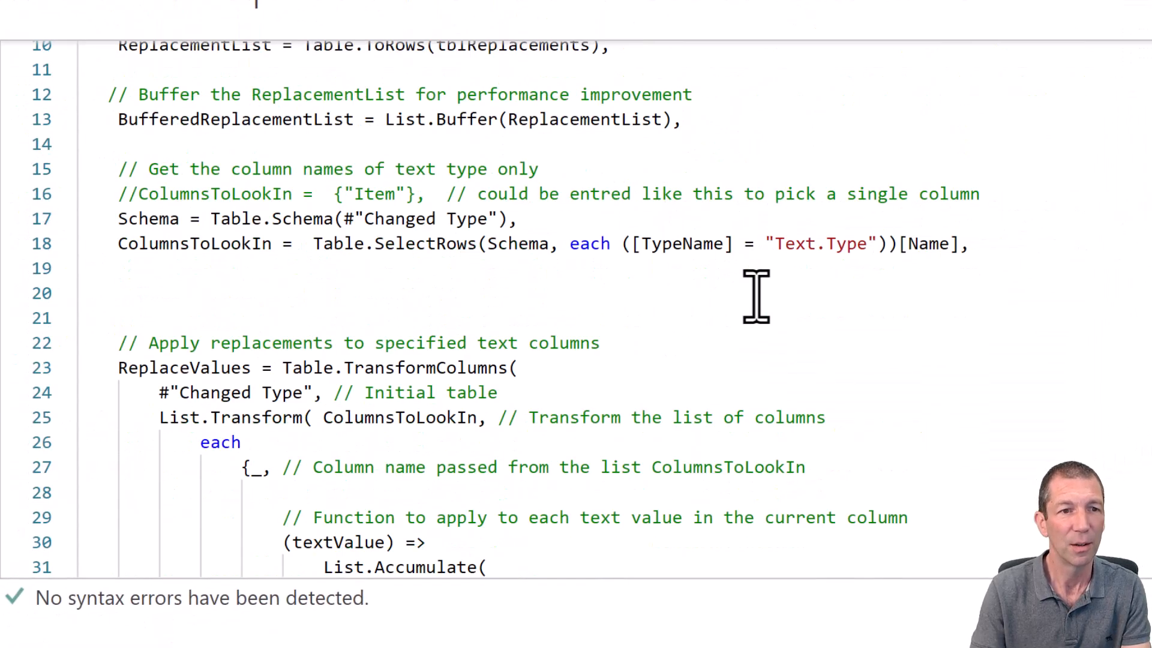
scroll(755, 298, down, 3)
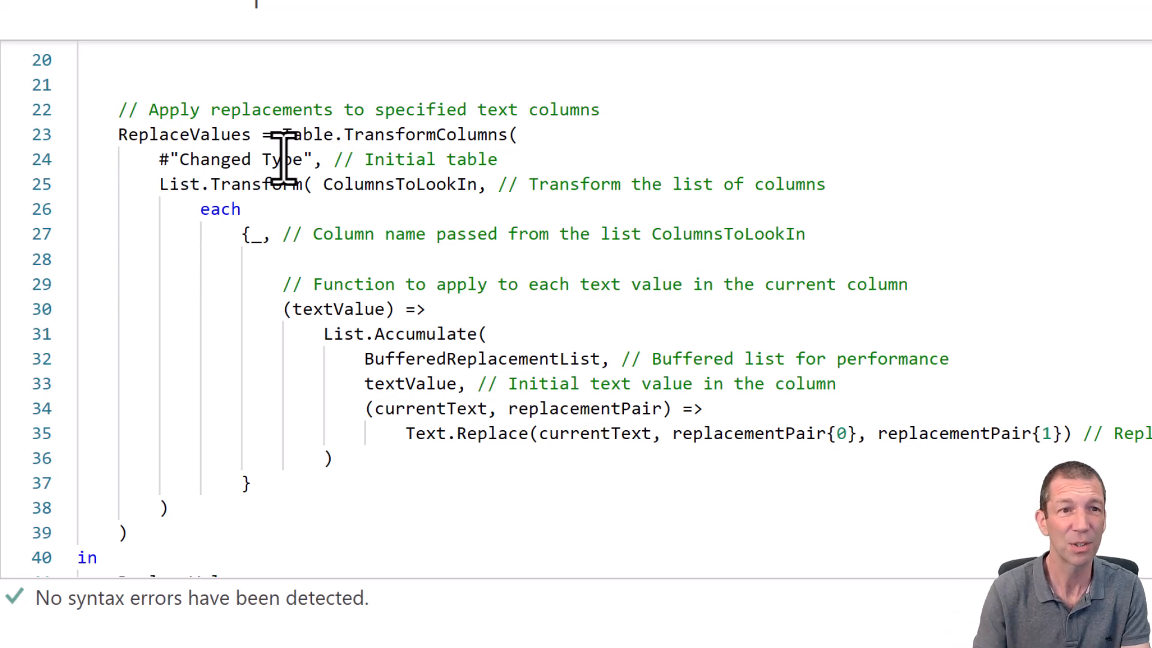
click(406, 184)
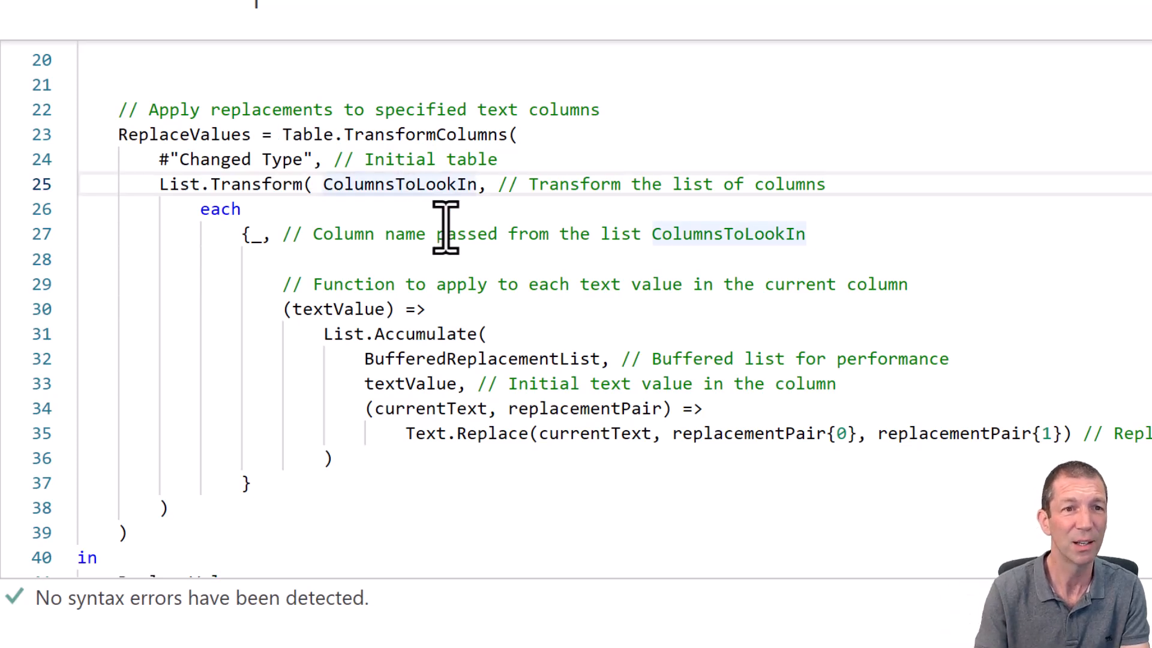
scroll(445, 227, up, 2)
scroll(445, 227, up, 1)
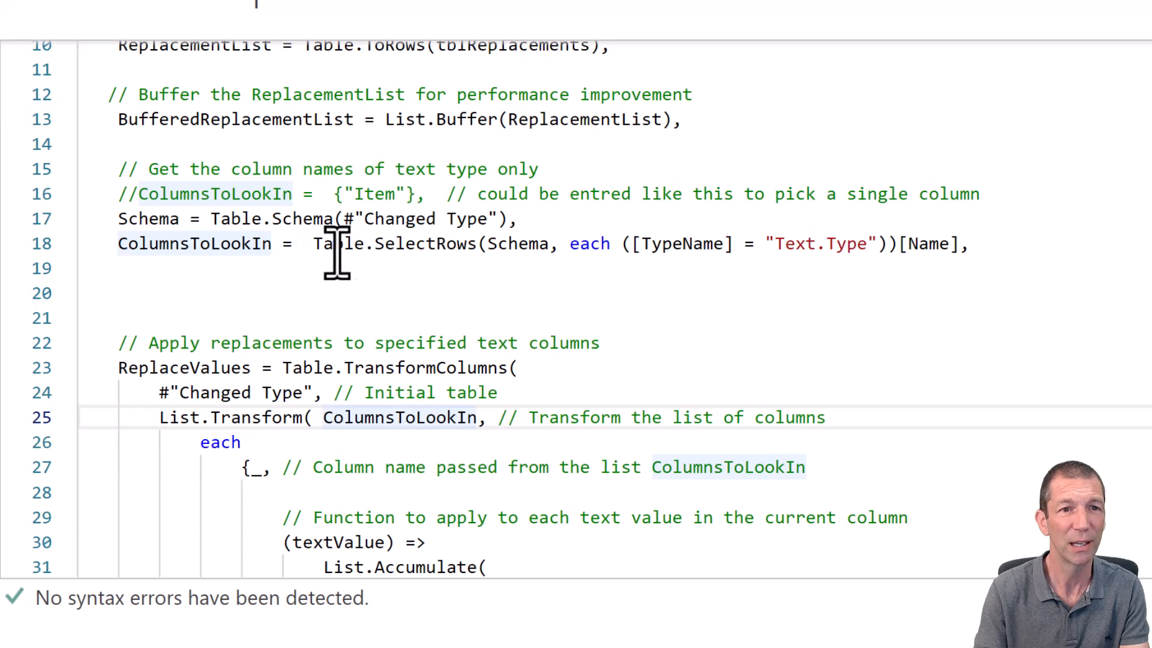
mouse_move(327, 254)
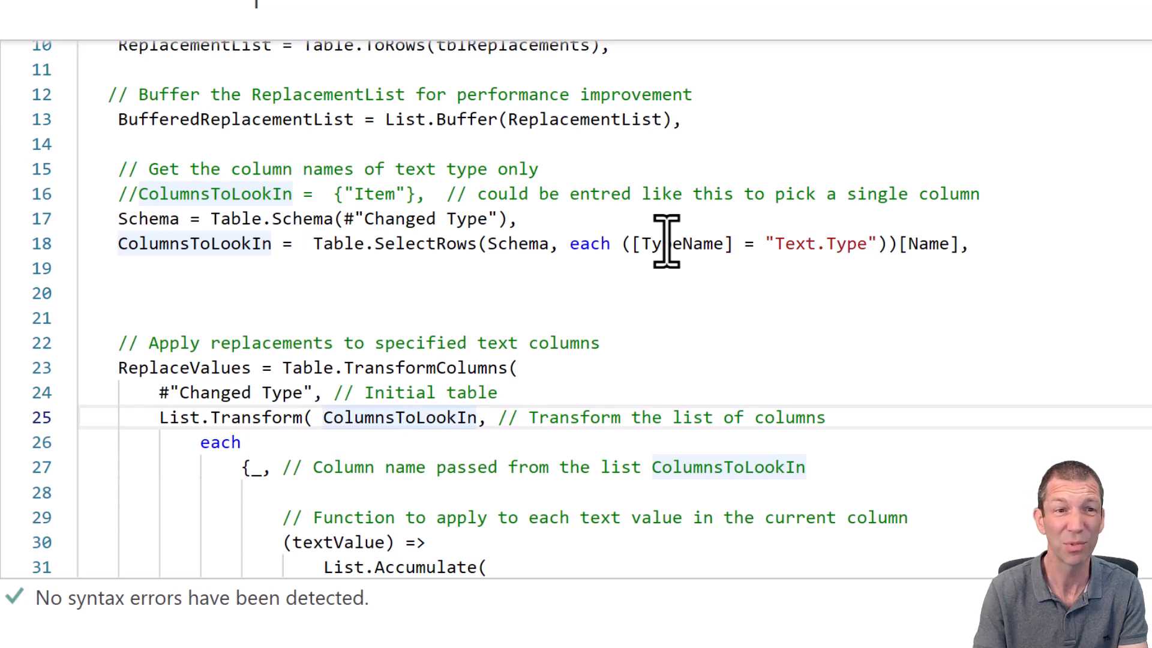
drag(333, 194, 417, 194)
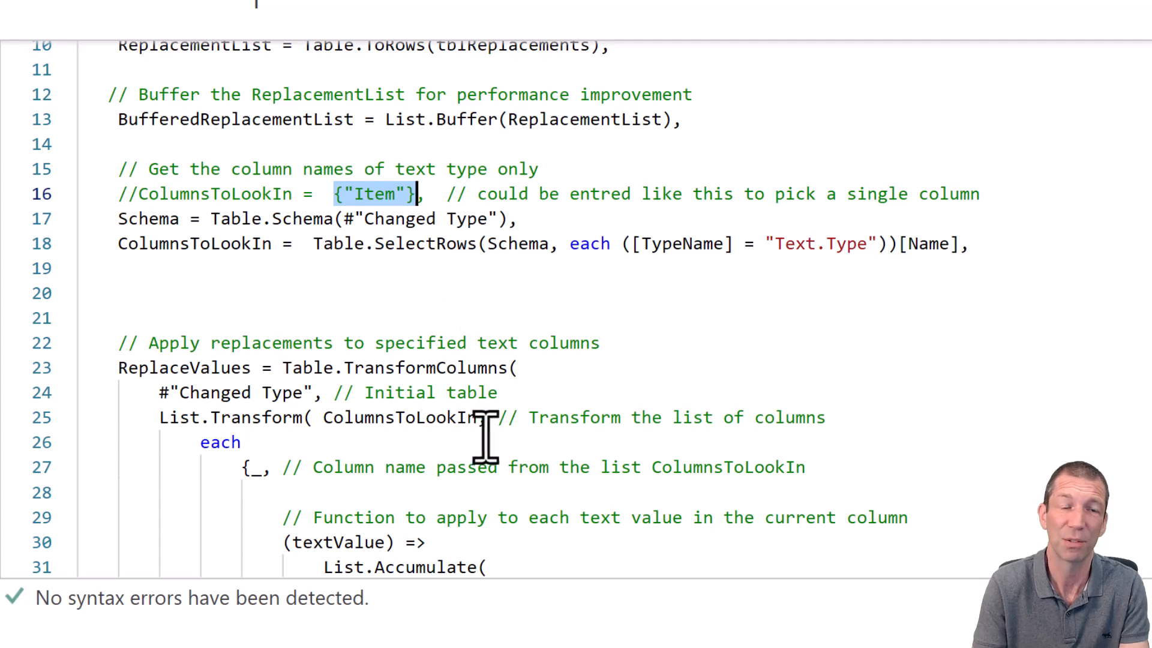
Examine the textValue function inside ReplaceValues and the description and arguments of List.Accumulate
scroll(493, 465, down, 1)
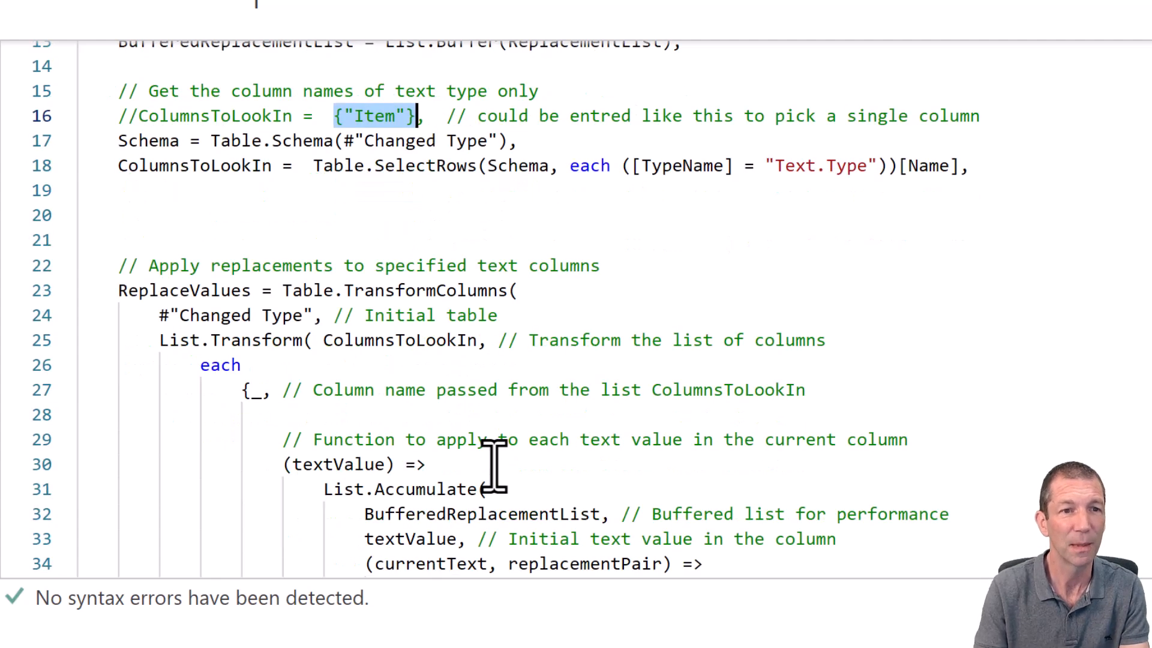
scroll(494, 465, down, 1)
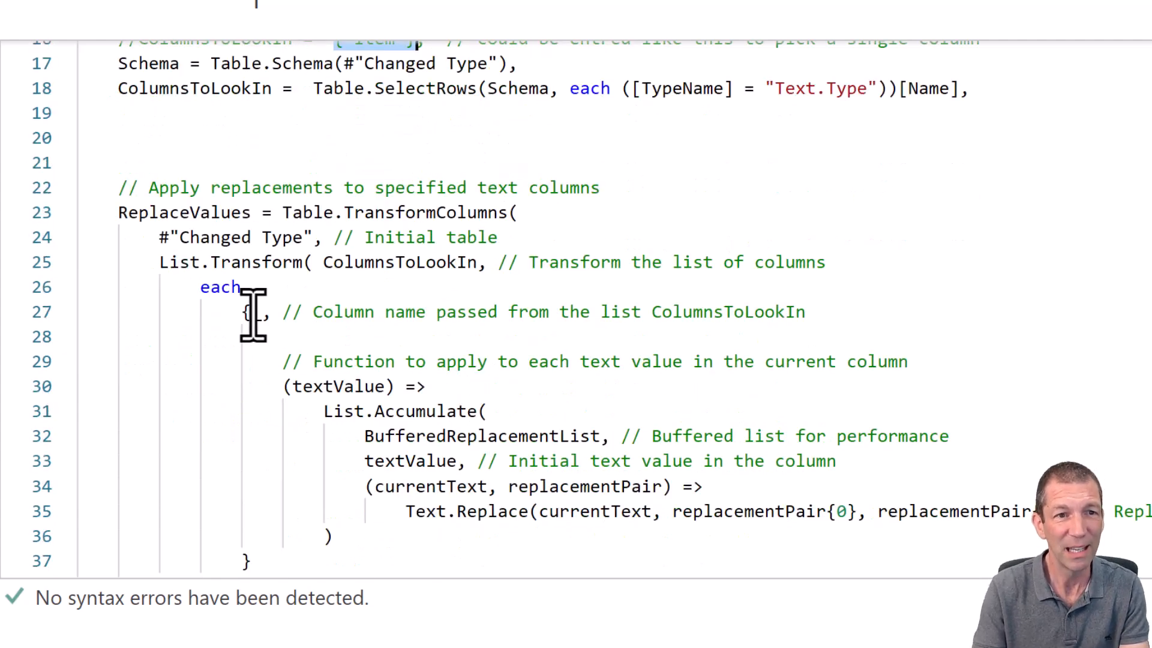
scroll(318, 331, down, 1)
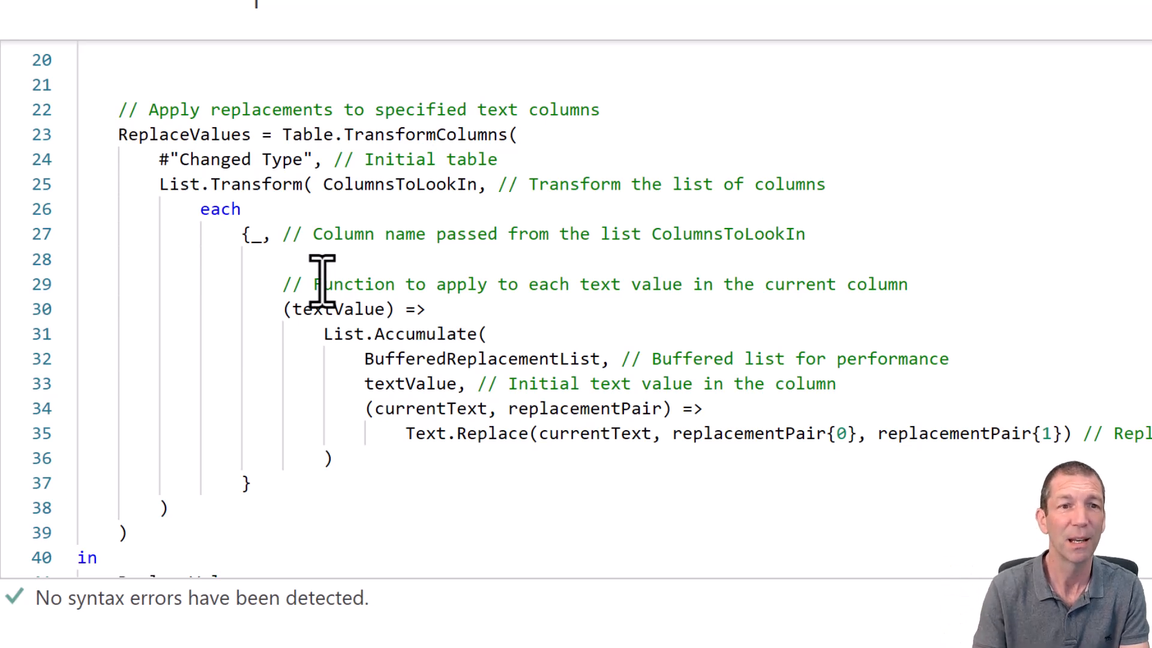
mouse_move(482, 339)
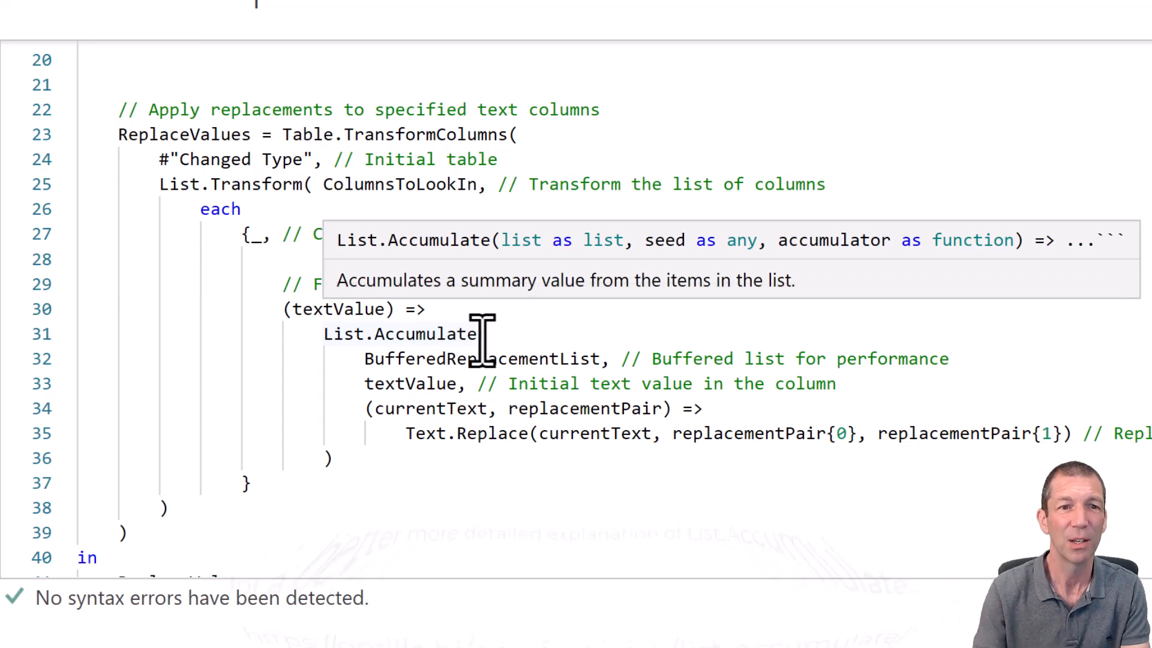
mouse_move(489, 363)
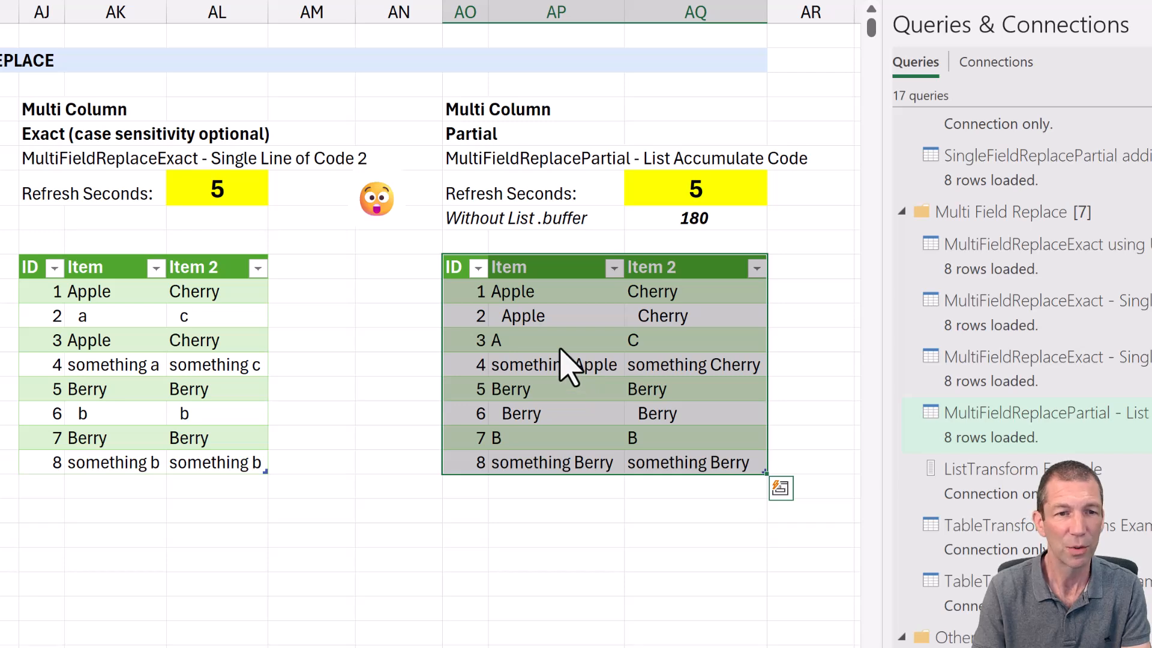
Return to the worksheet and set the DataSize value in cell A2 to 350k
click(522, 345)
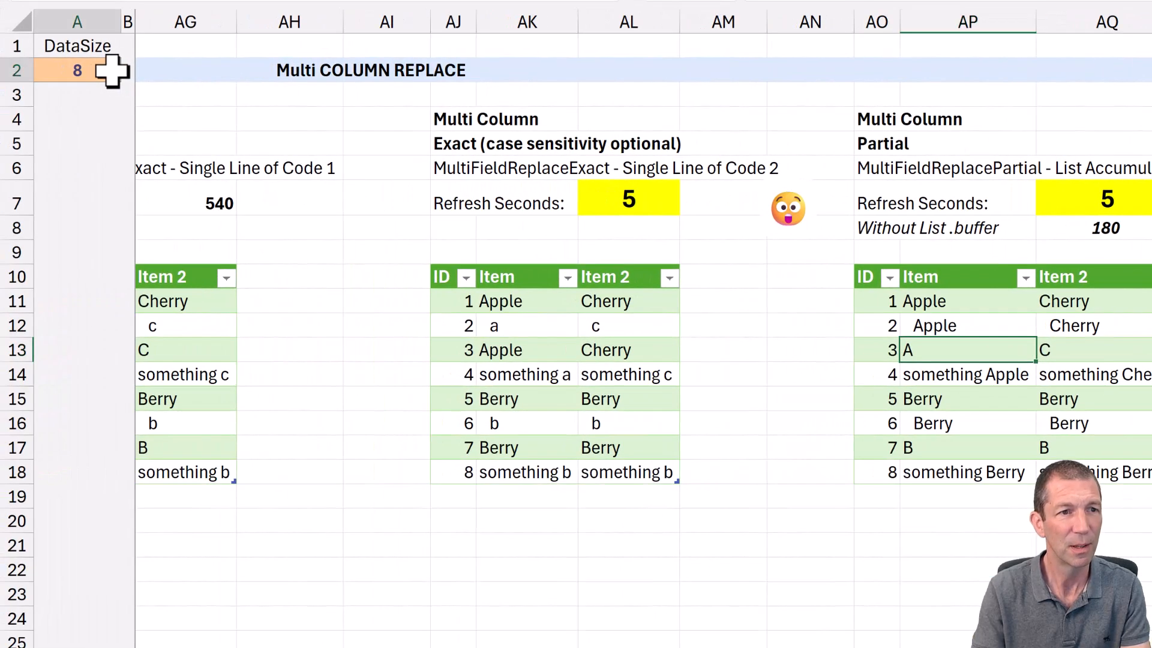
click(111, 70)
click(129, 72)
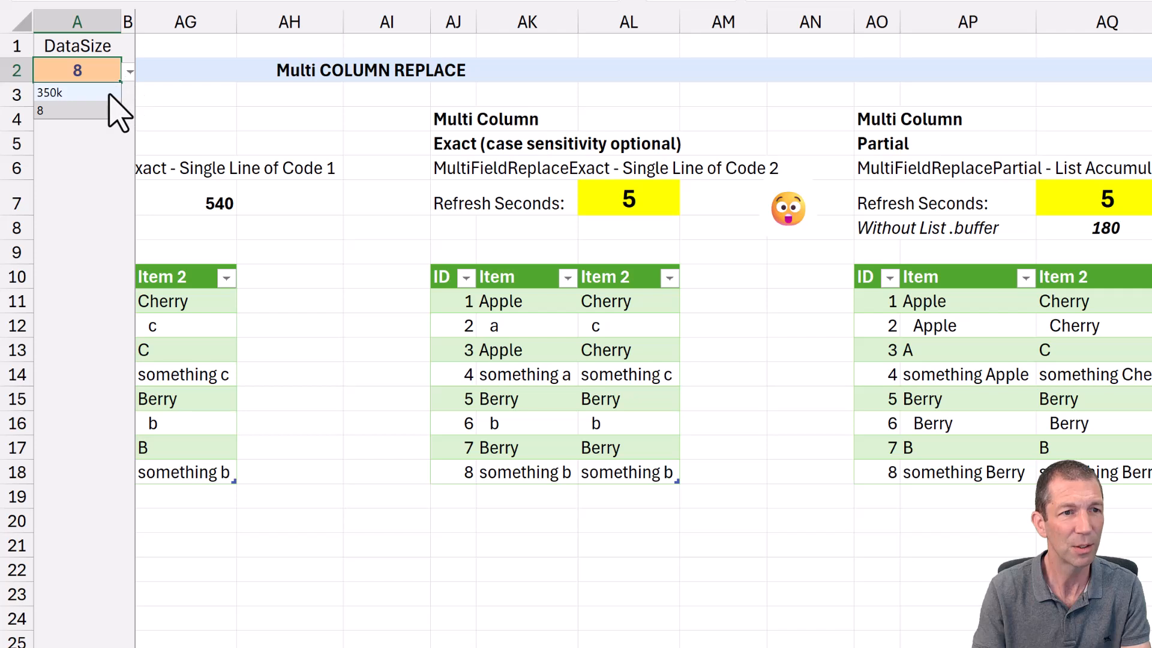
click(111, 93)
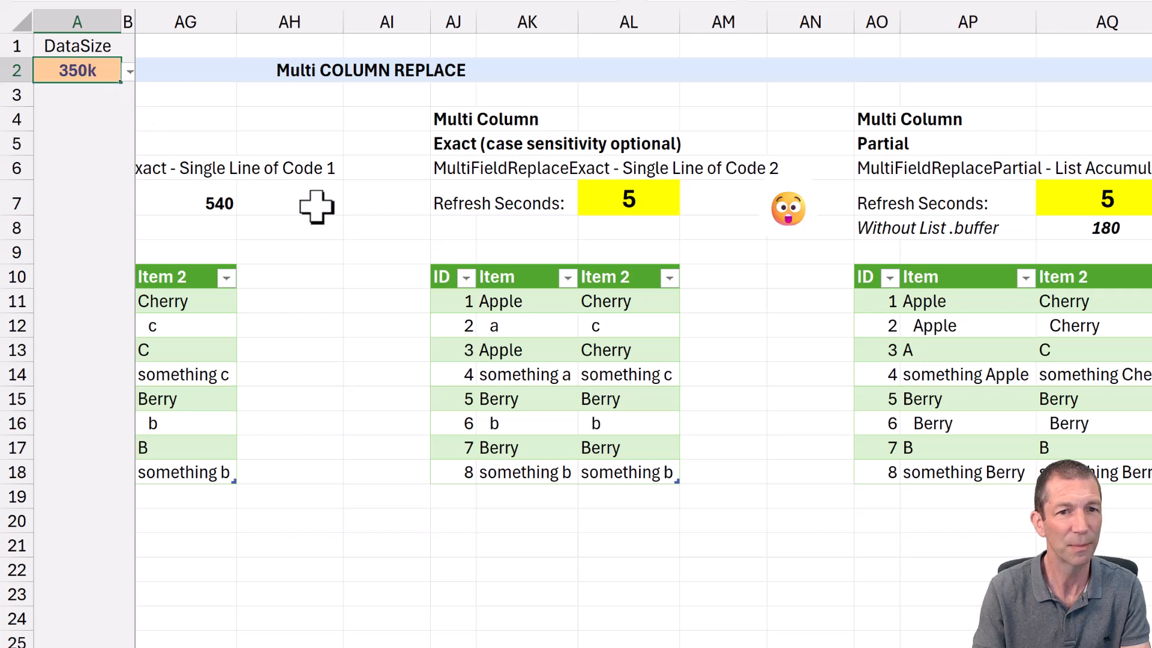
Refresh the MultiFieldReplaceExact - Single Line of Code 2 table and the MultiFieldReplacePartial - List Accumulate Code table
click(586, 352)
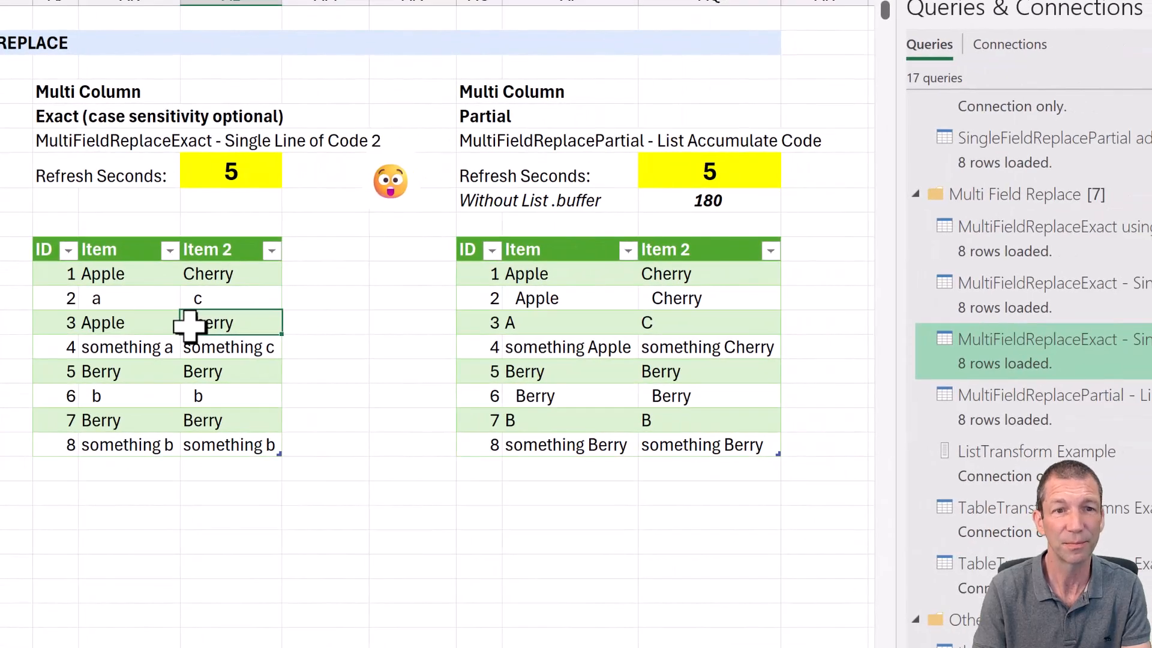
right_click(225, 322)
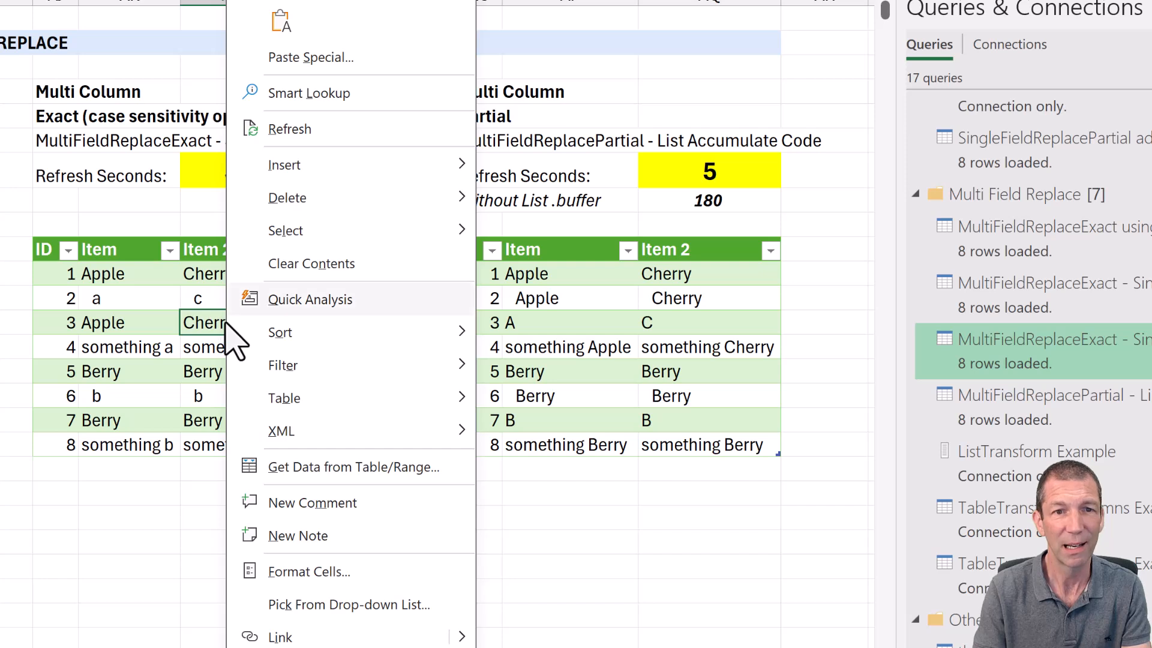
click(282, 129)
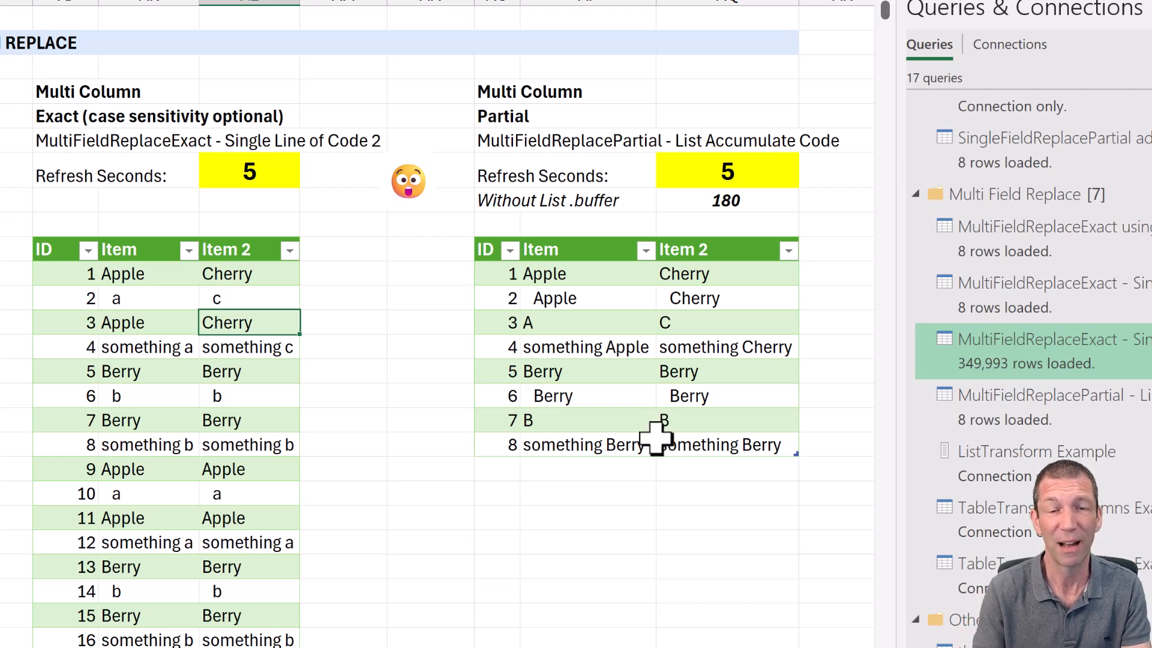
click(599, 327)
right_click(599, 327)
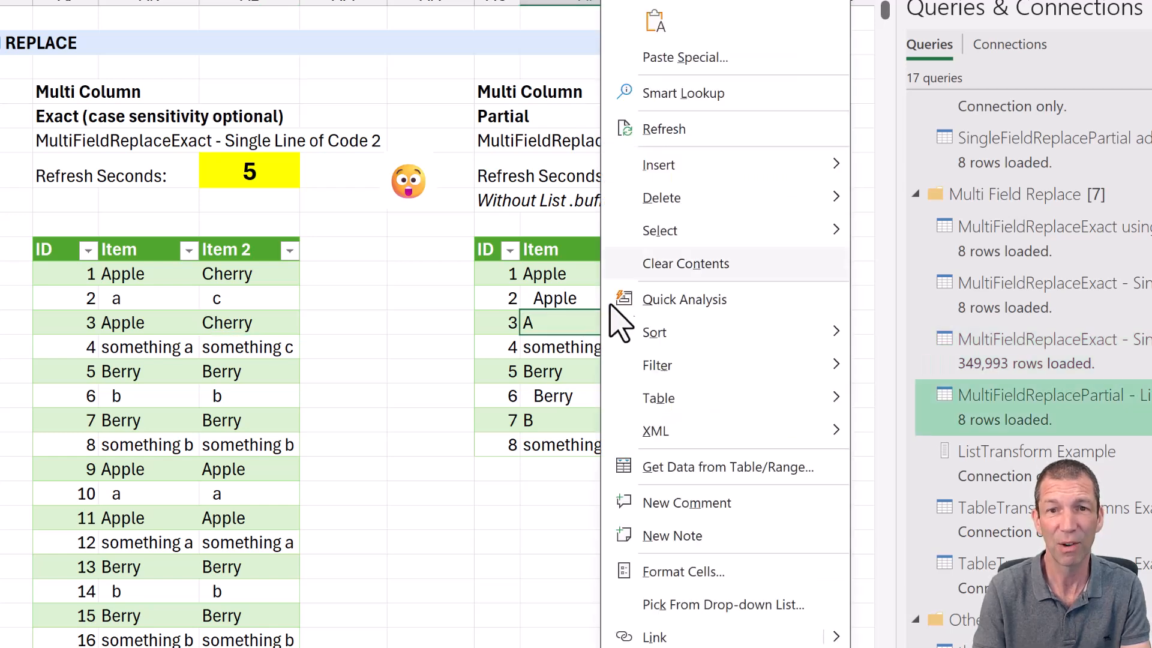
click(681, 154)
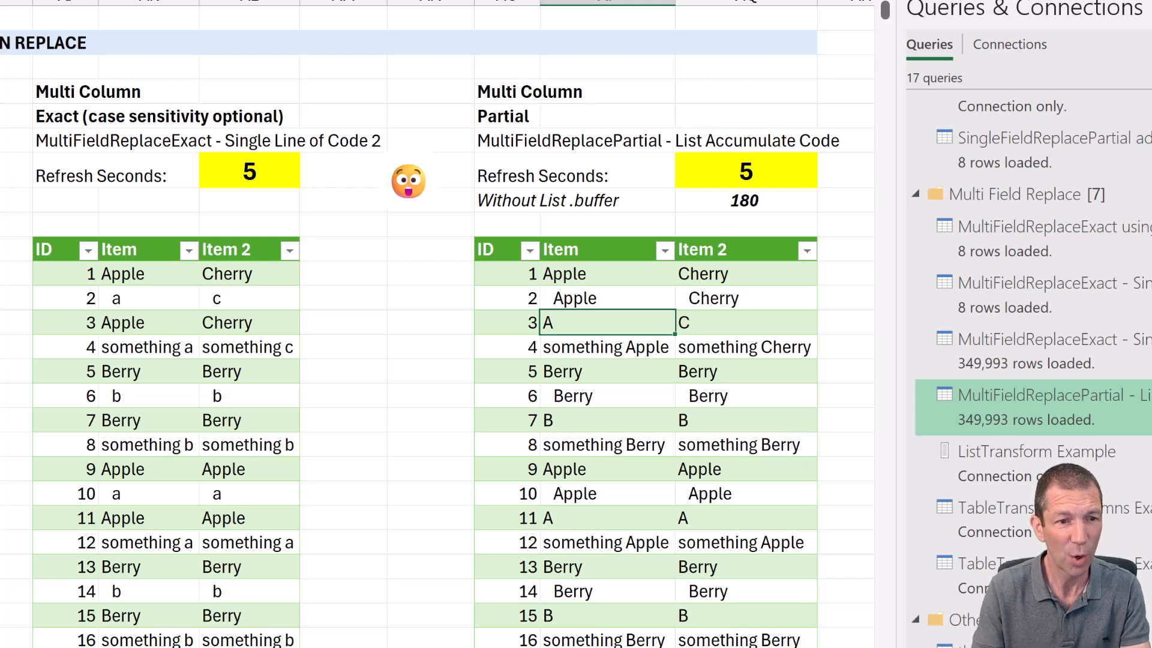
On the Source Data sheet, change the Item value for ID 1 to "a b c"
key(ctrl+Page_Up)
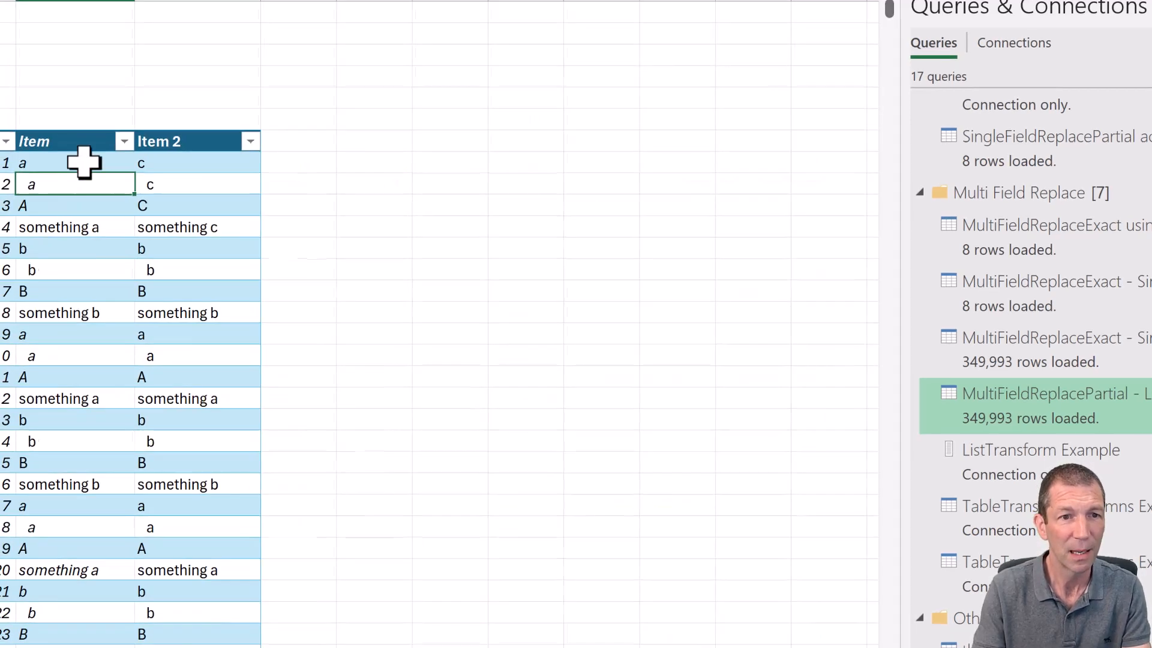
click(82, 166)
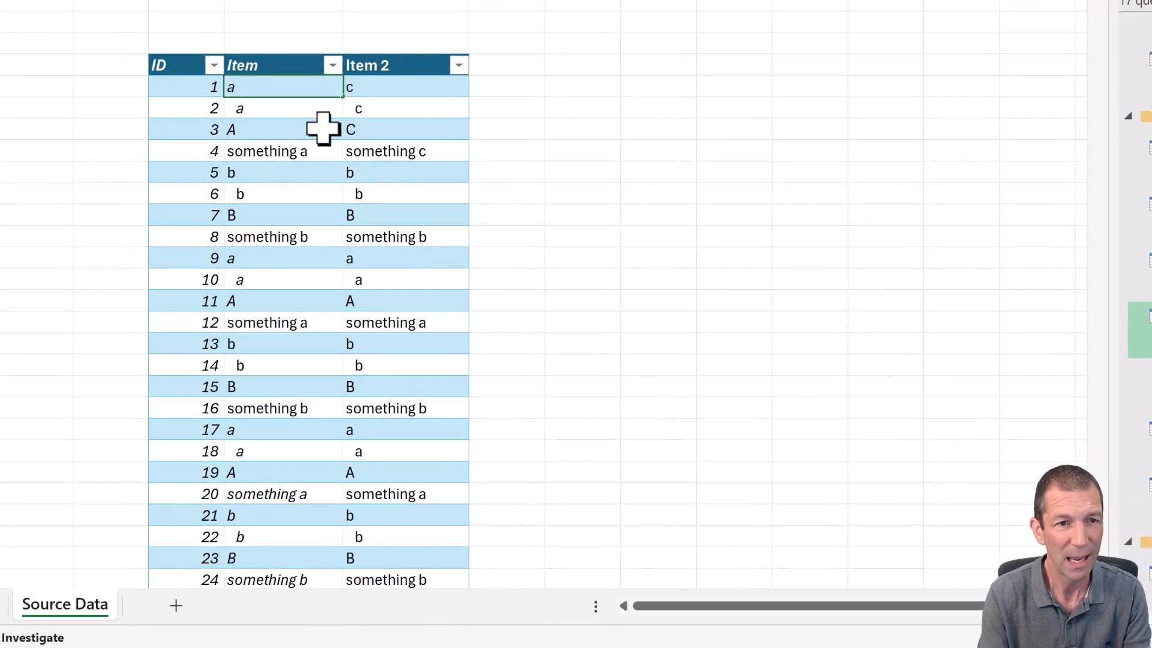
text(b c)
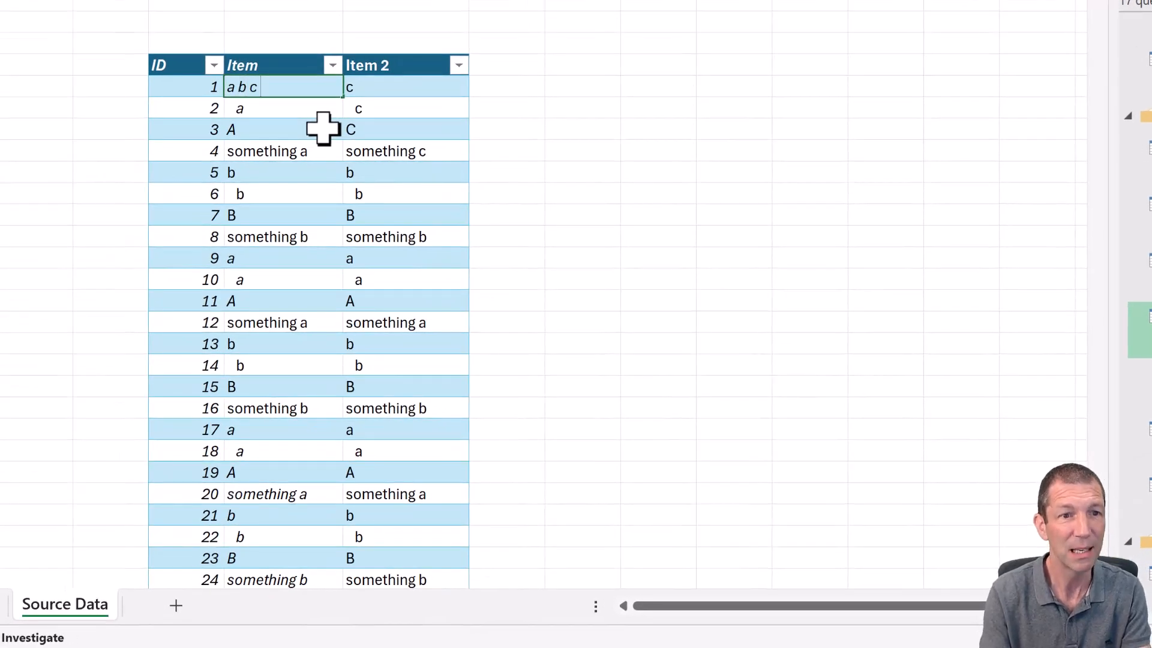
key(Return)
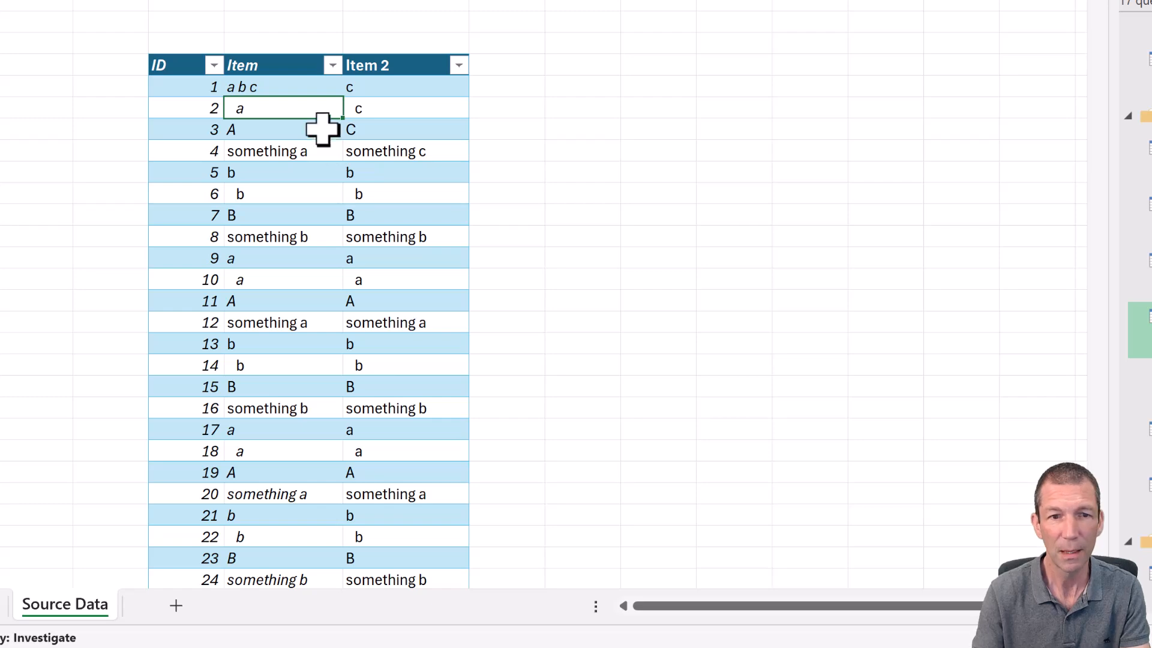
Return to the multi-column results sheet and refresh the MultiFieldReplacePartial - List Accumulate Code table
click(2, 606)
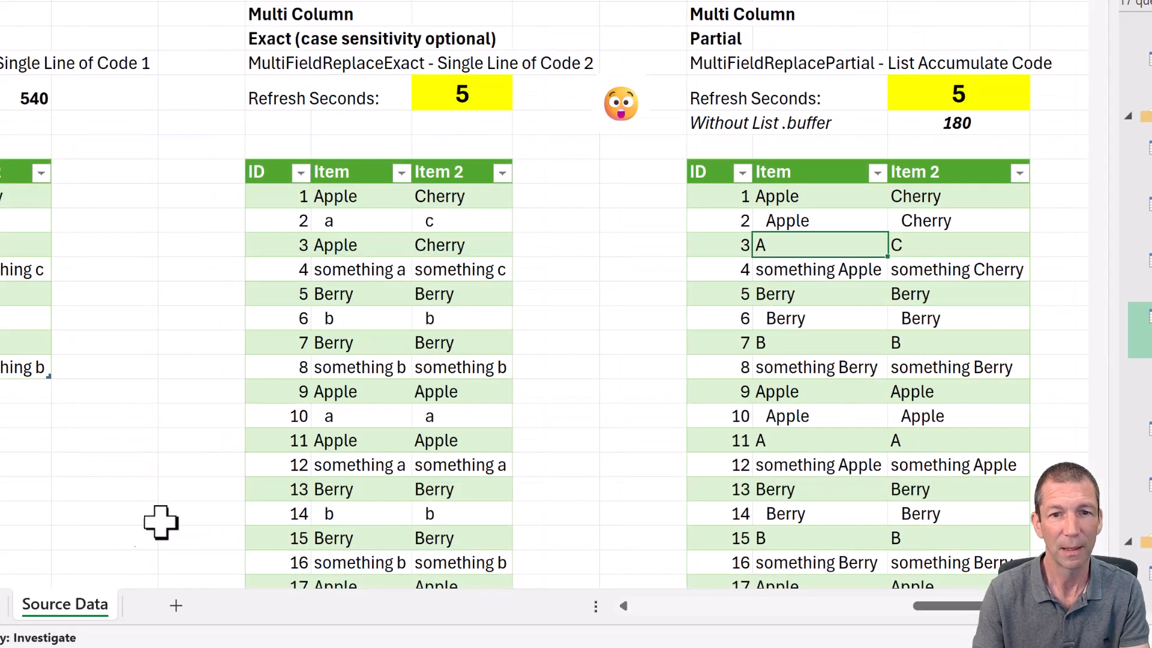
click(828, 226)
right_click(828, 226)
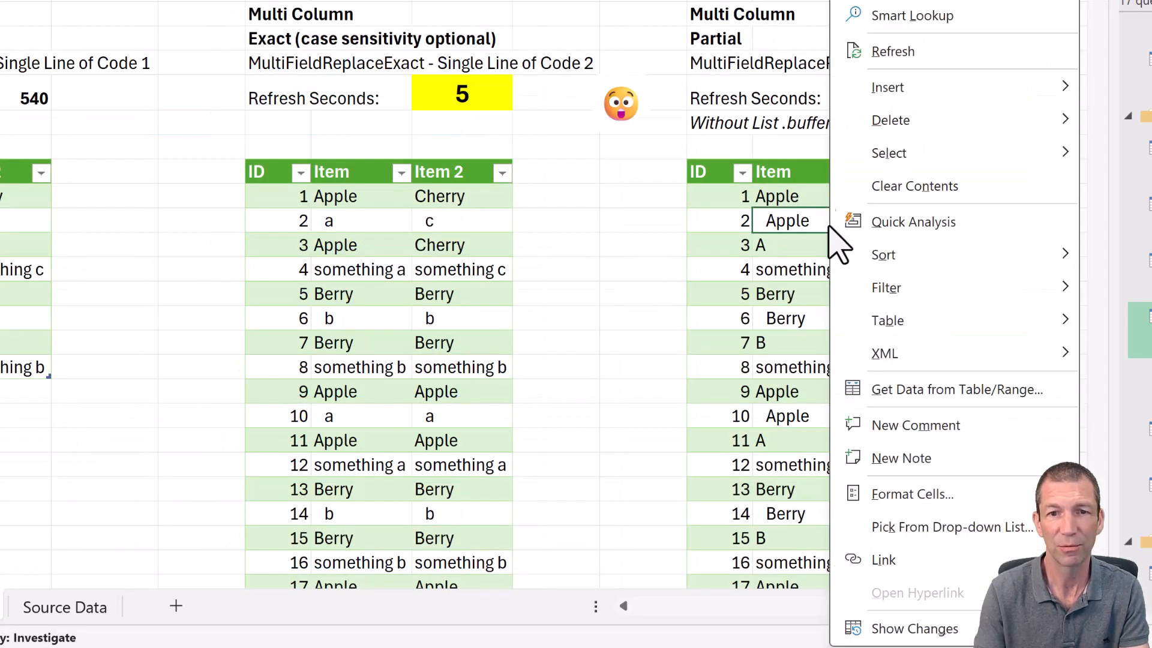
click(913, 49)
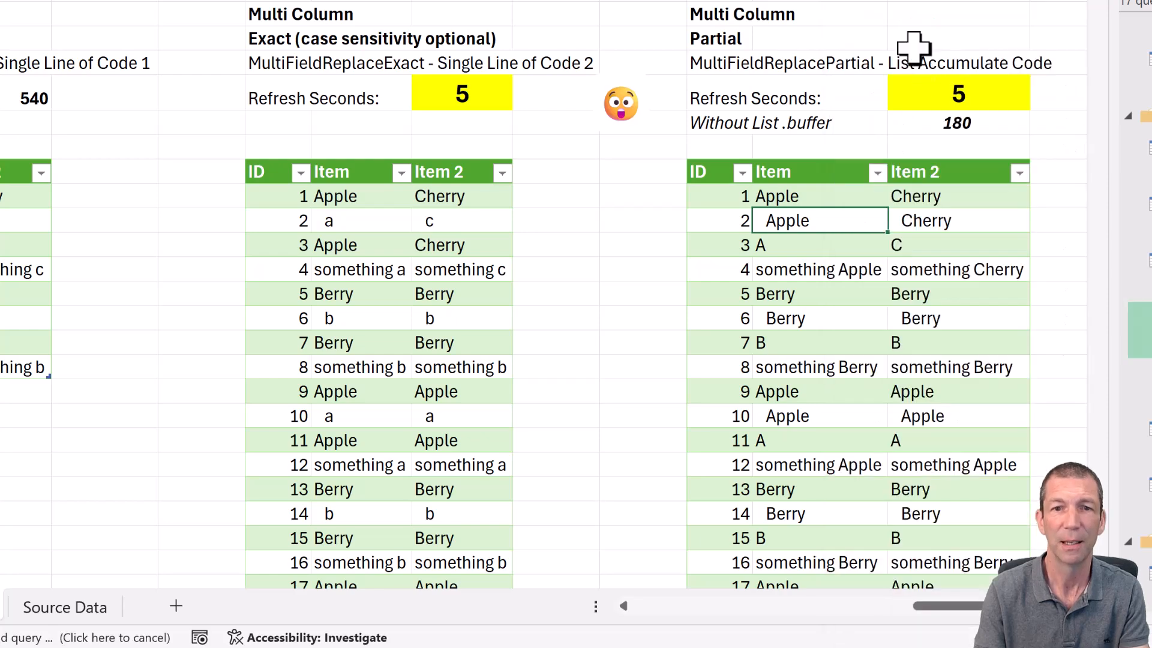